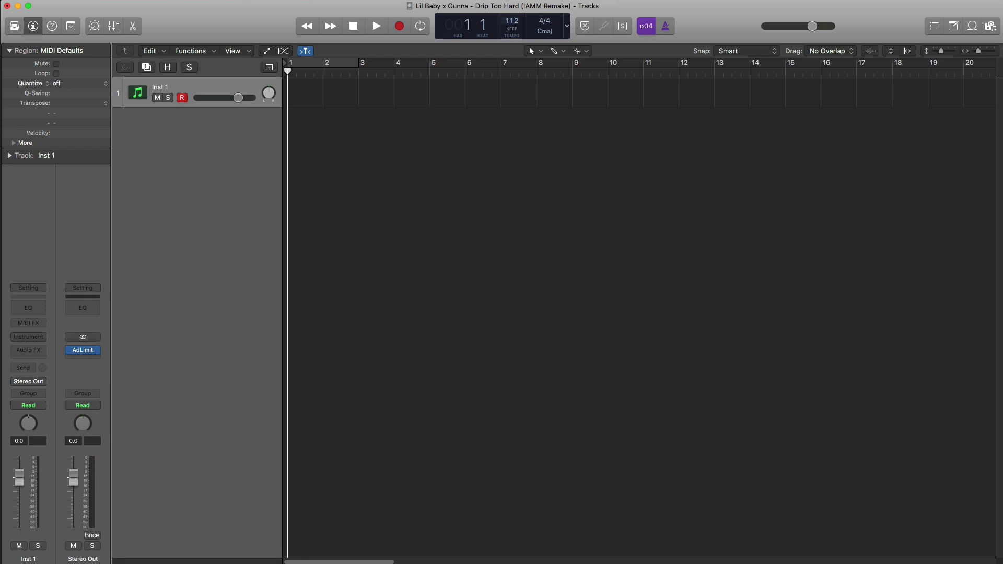
Turn on cycling for bars 1 and 2 and load the Legacy Logic warped guitar sound Shaky Mellow Guitar onto the instrument track.
left_click(310, 65)
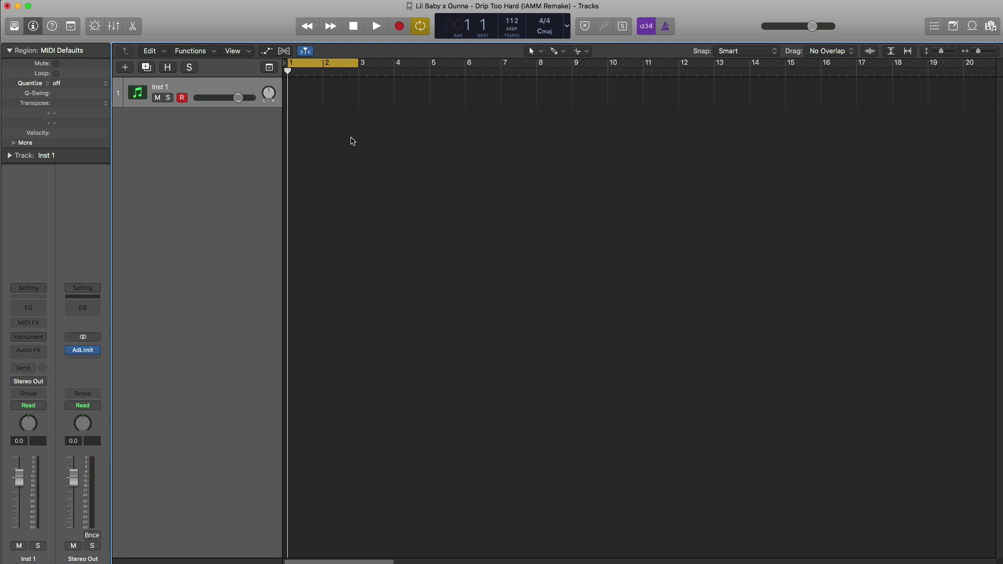
left_click(21, 32)
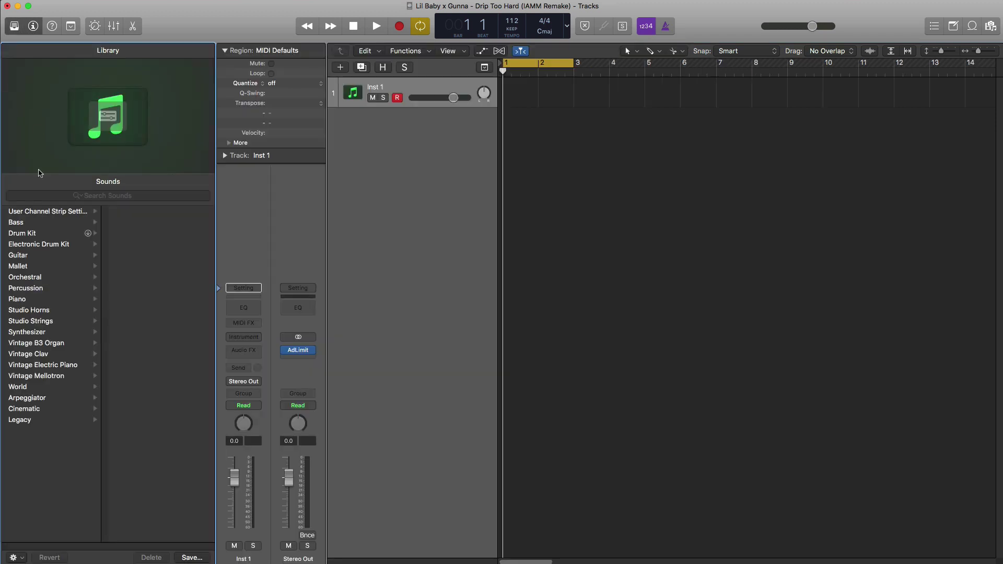
left_click(50, 420)
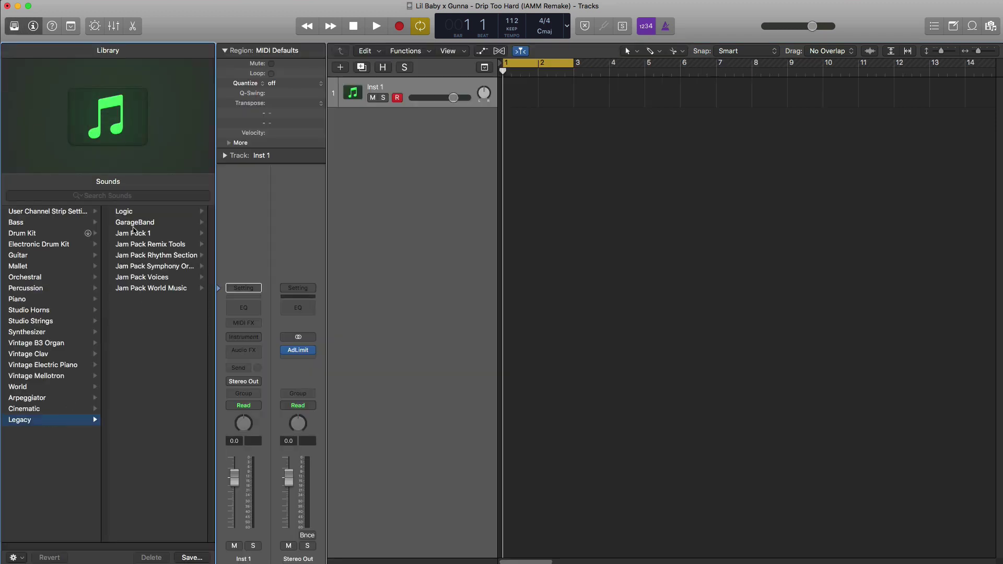
left_click(125, 211)
left_click(149, 299)
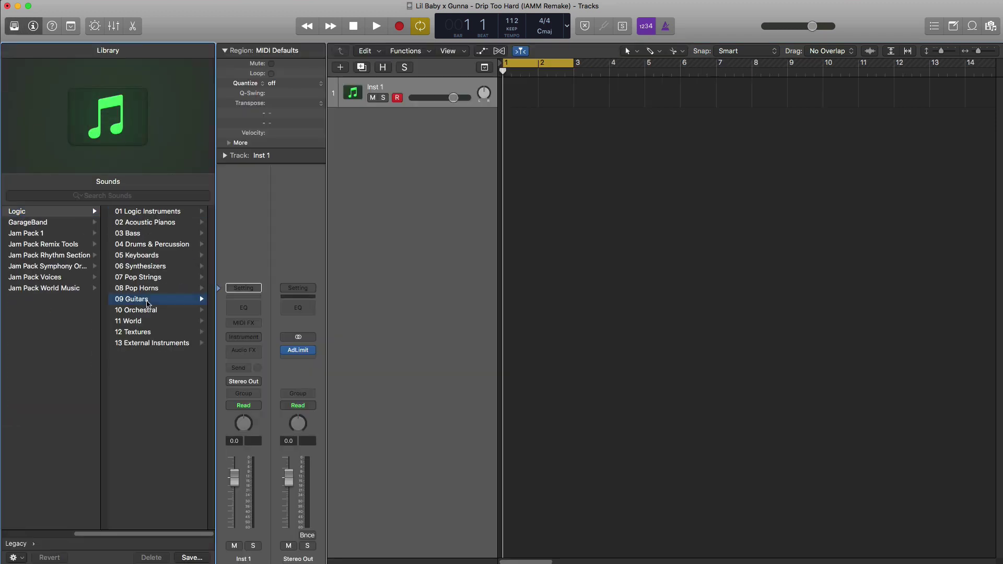
left_click(150, 236)
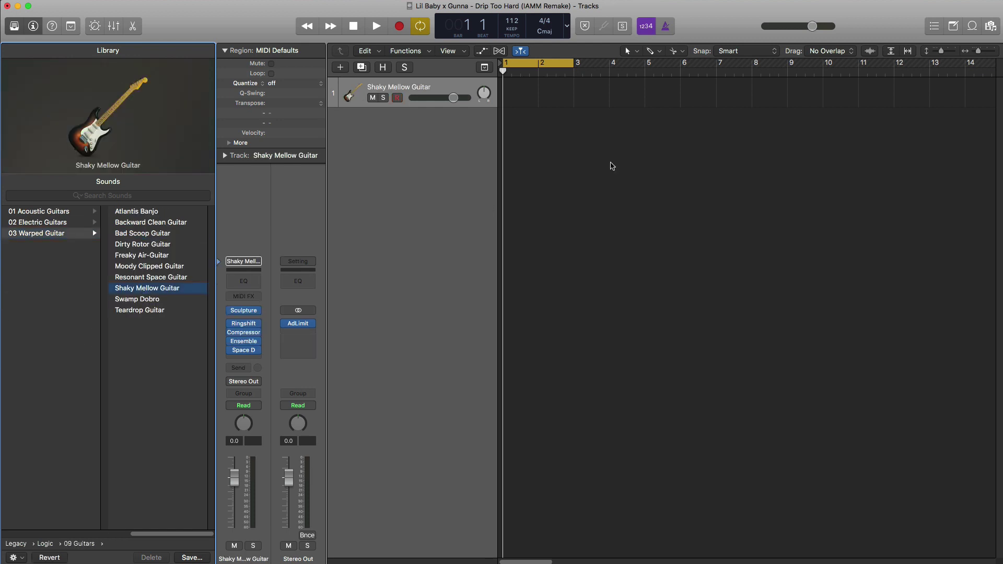
left_click(14, 26)
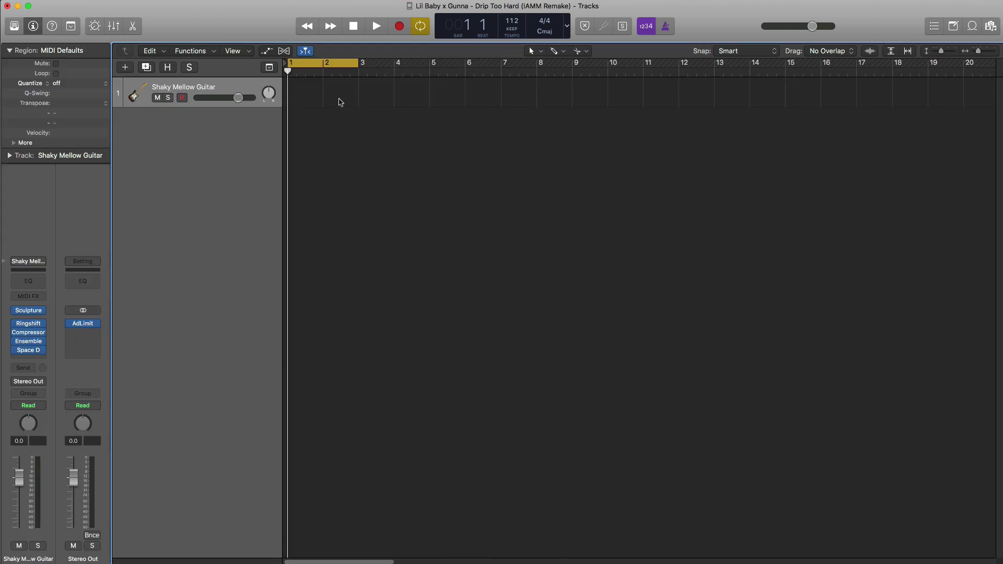
Create a two-bar MIDI region at bar 1 on the guitar track and open it in the Piano Roll.
left_click(312, 96, "super")
left_click_drag(323, 96, 356, 96)
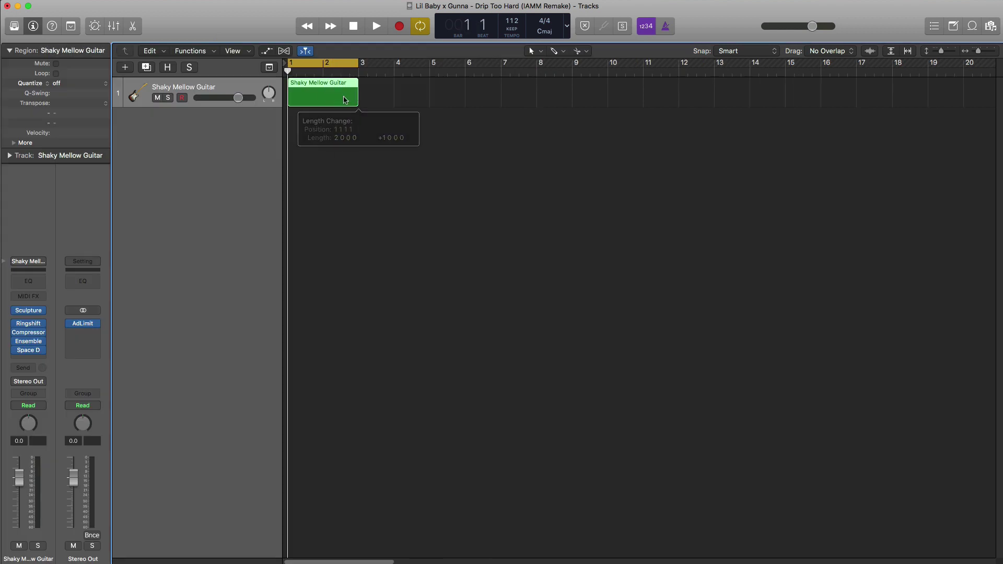
key("p")
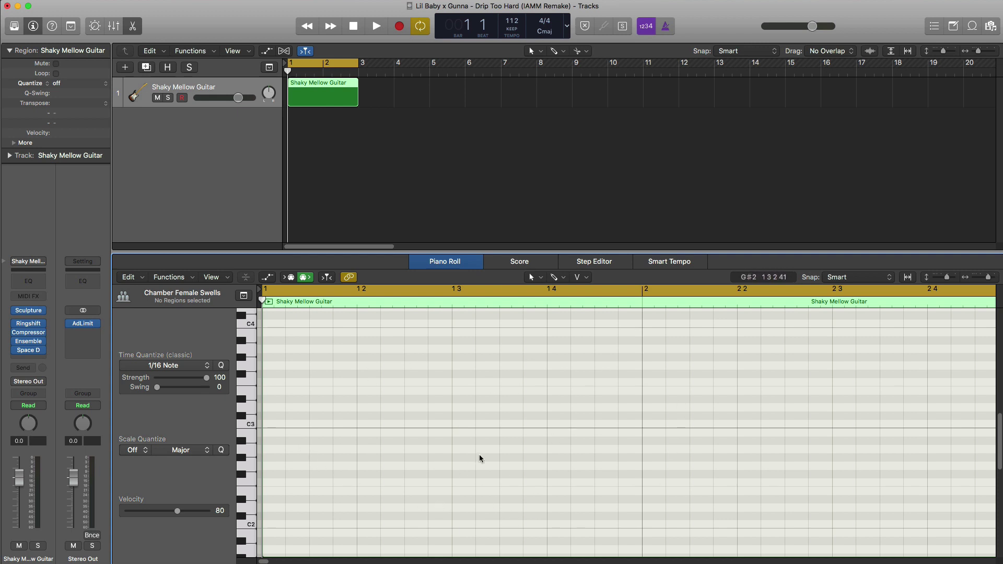
Switch the transport's time and tempo display to the Custom layout.
left_click(566, 33)
left_click(587, 103)
left_click(678, 29)
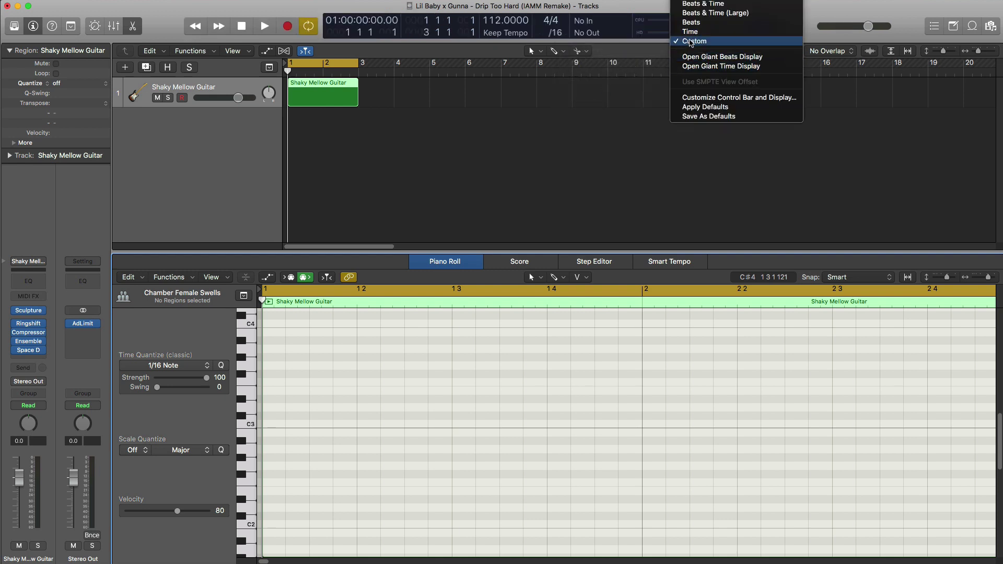
left_click(690, 41)
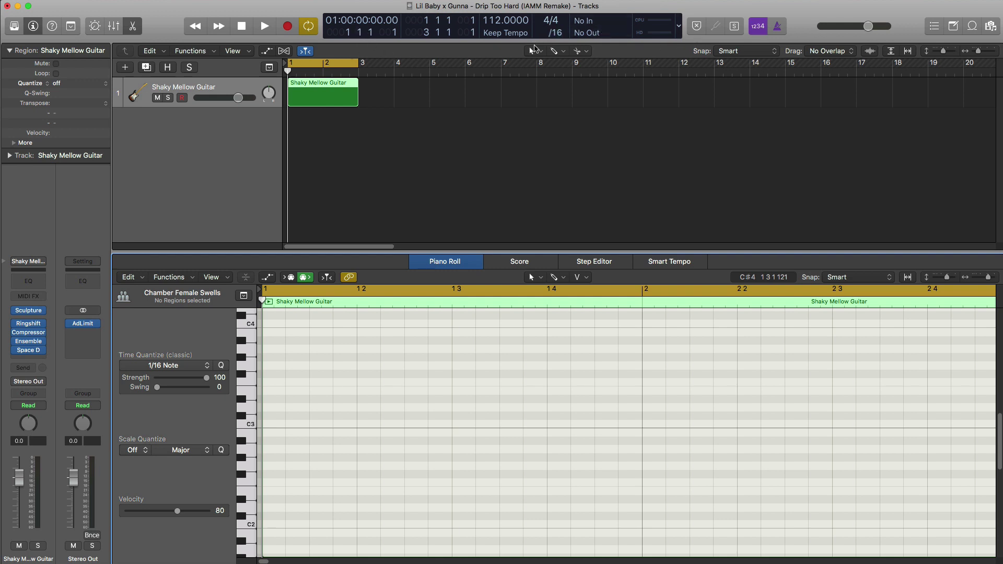
left_click(558, 32)
left_click(558, 59)
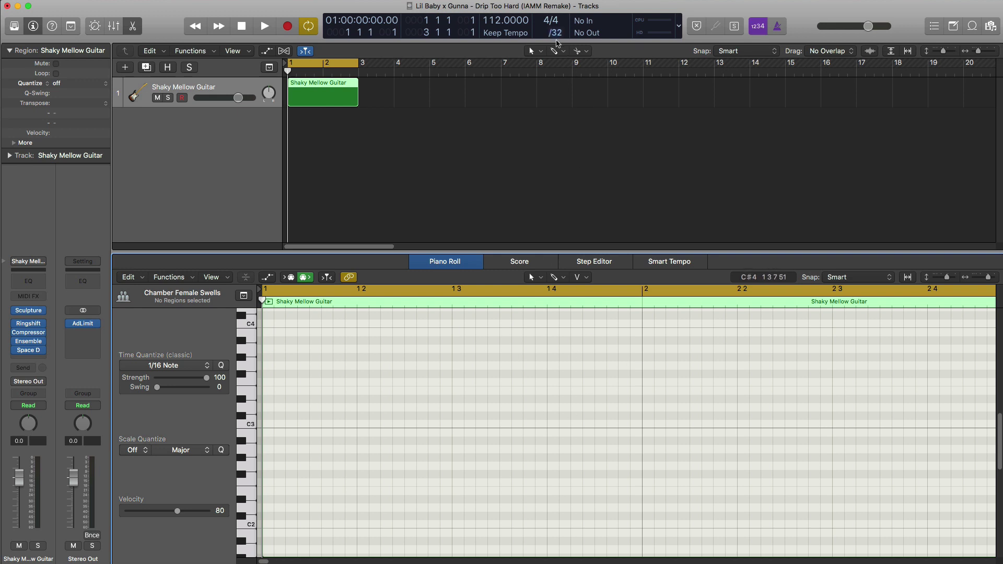
left_click(557, 41)
left_click(558, 21)
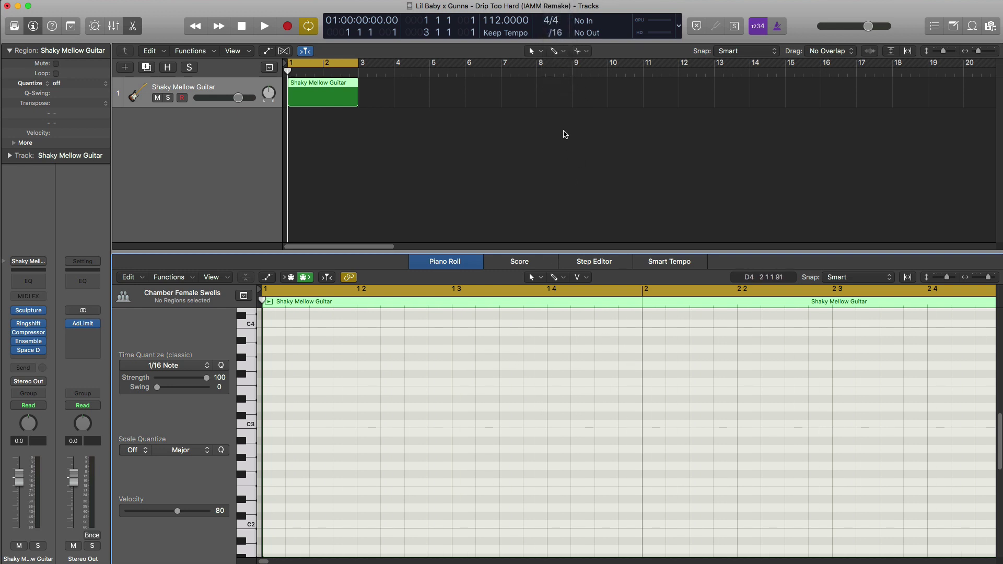
Set the grid division value to /32.
left_click(553, 34)
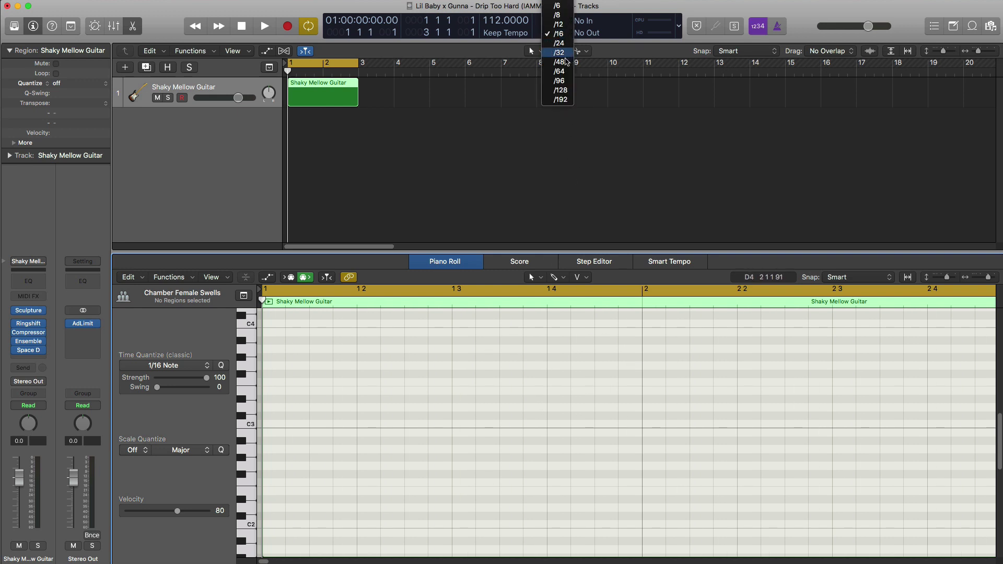
left_click(565, 55)
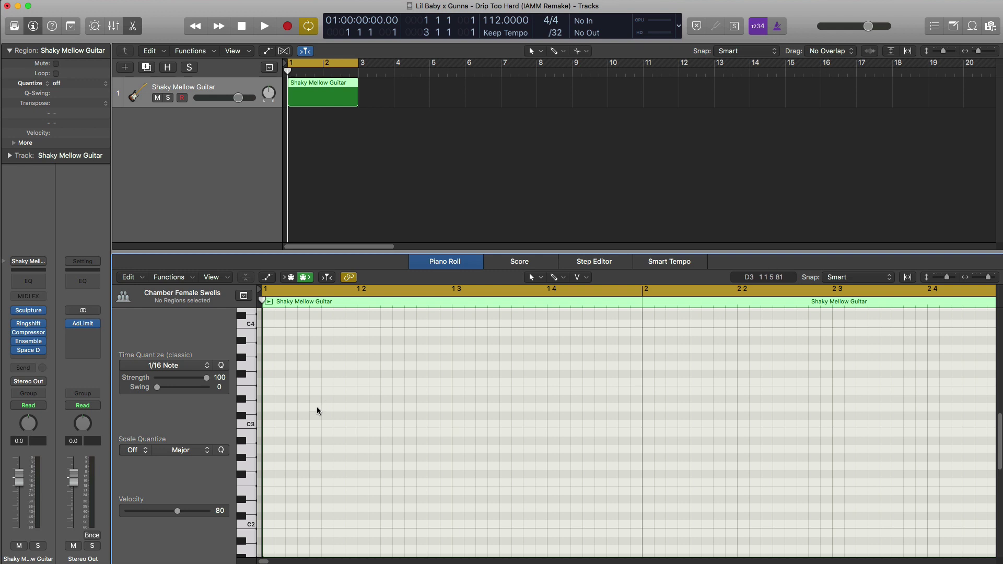
Add half-beat F#2 and C#3 notes together at the start of bar 1 and play them back.
scroll(303, 420, "down", 3)
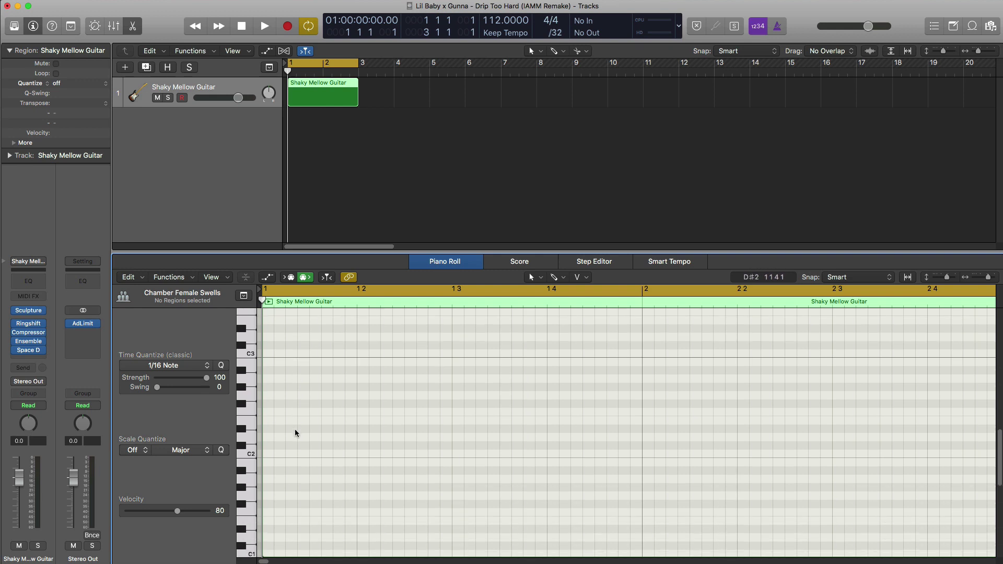
left_click(265, 406)
left_click_drag(594, 403, 291, 346)
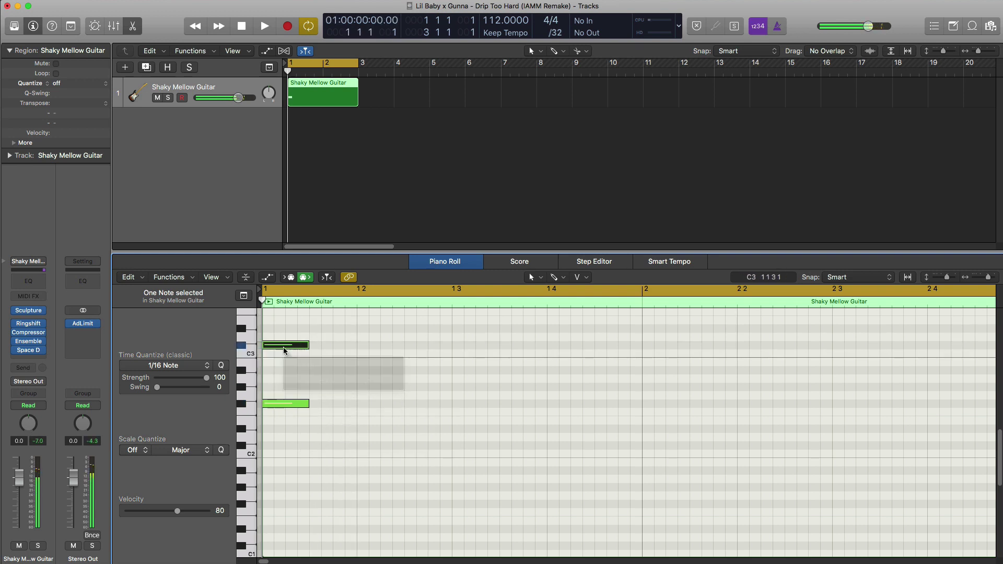
key("space")
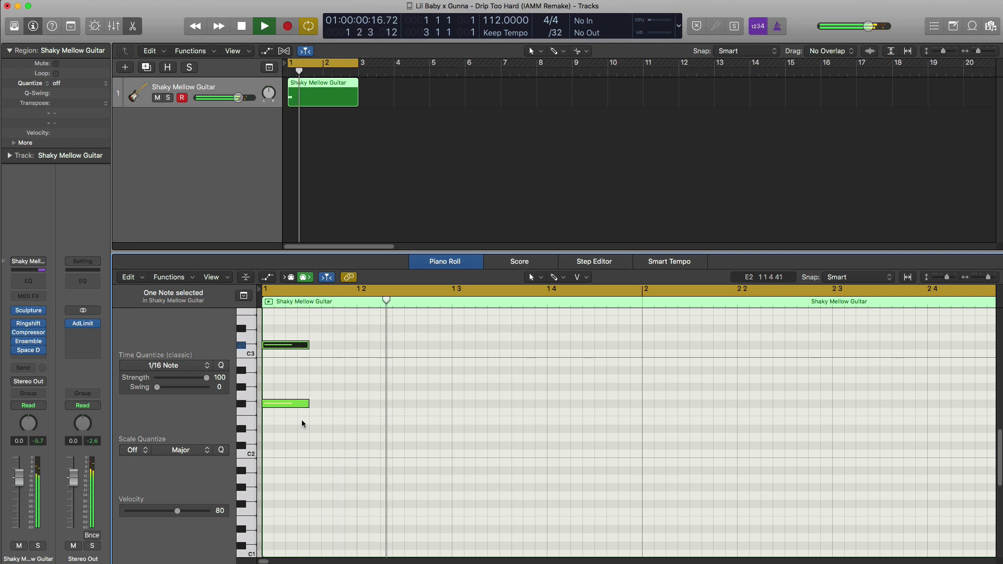
Add a half-beat A2 note at 1 1 5 1, directly after the opening pair, and audition it.
left_click(323, 387)
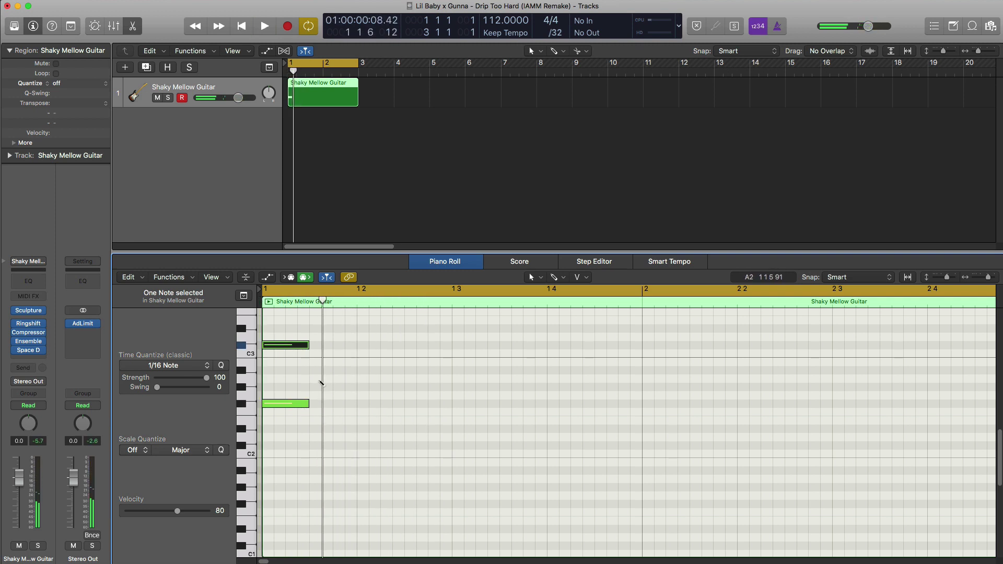
left_click(321, 381)
key("space")
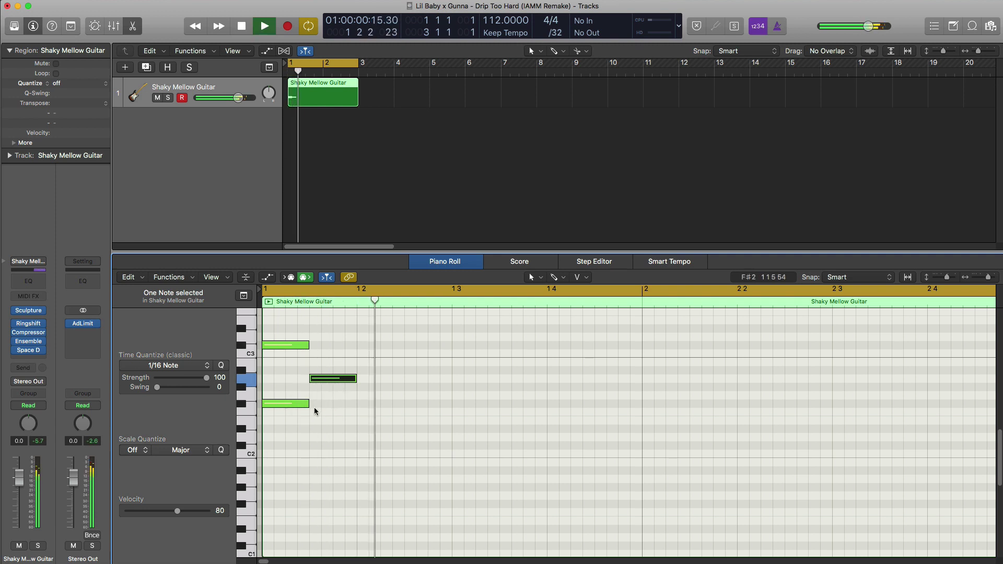
key("space")
key("space")
key("space")
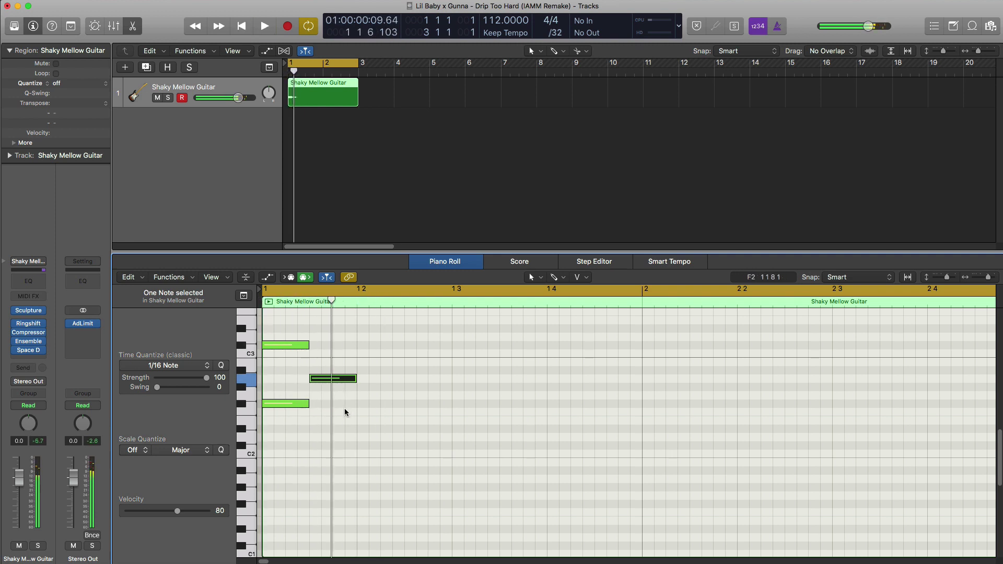
key("space")
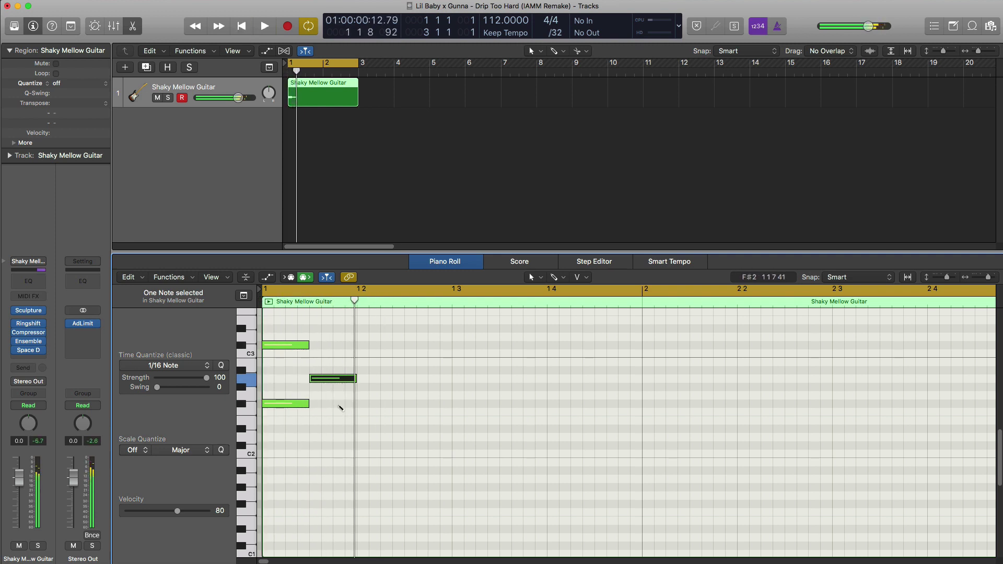
Add a half-beat F#2 note at 1 1 7 1, shorten the preceding A2 note to three /32 divisions, and play back.
left_click(343, 403, "super")
key("space")
key("space")
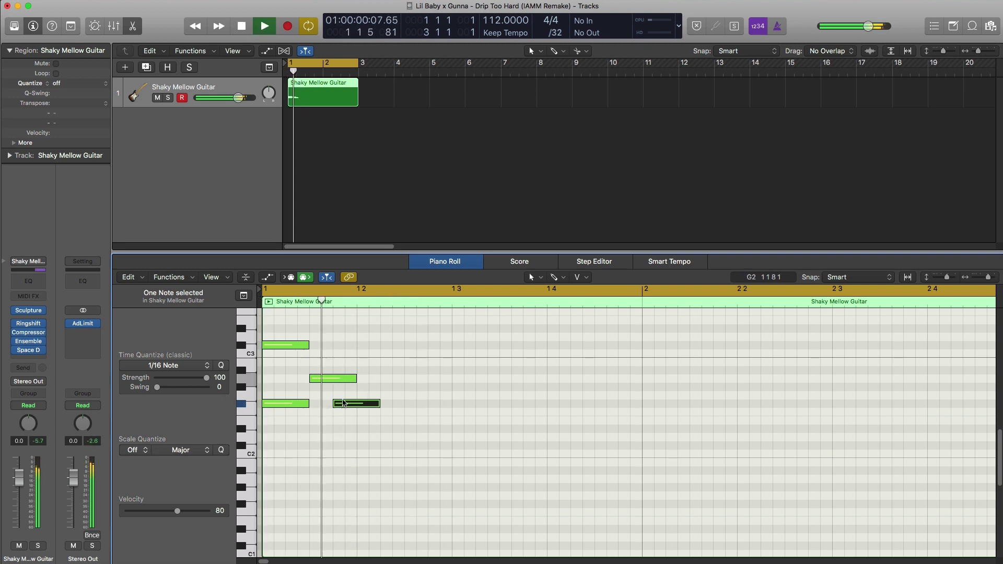
key("space")
key("space")
key("space")
left_click_drag(356, 378, 341, 380)
key("space")
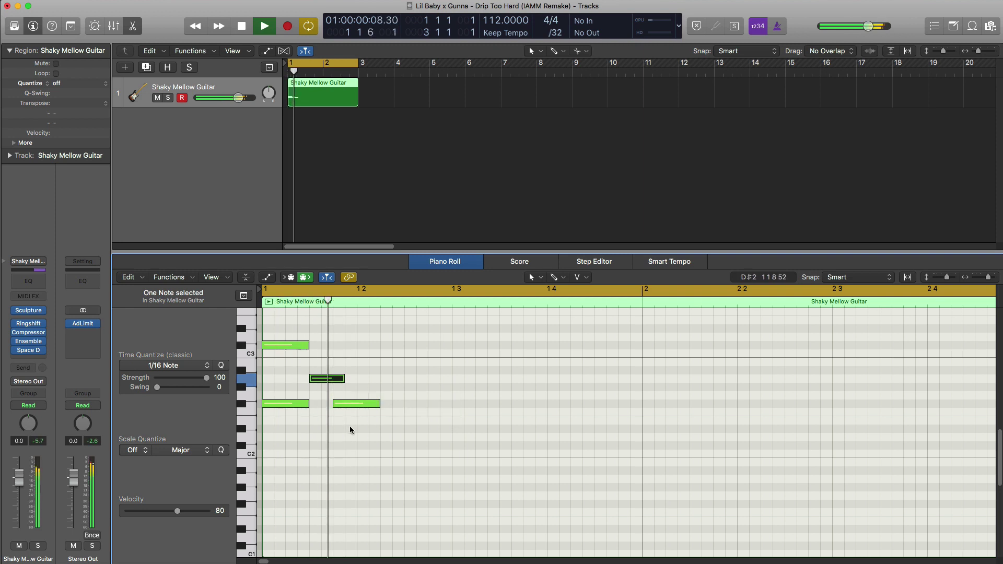
Add an A2 note at 1 2 3 1, extend it to beat 3 of bar 1, and play the melody back.
left_click(385, 379)
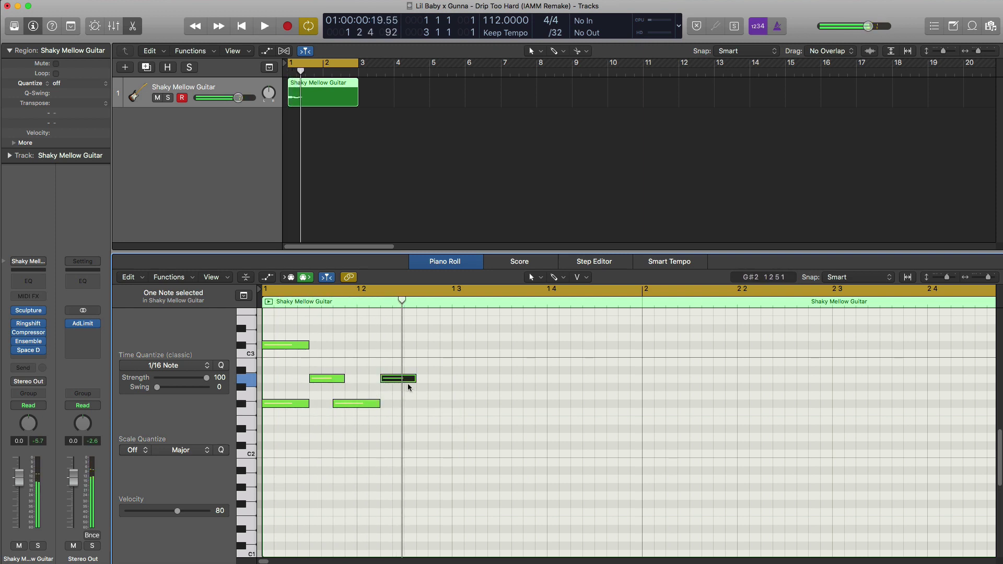
left_click_drag(414, 380, 450, 380)
key("space")
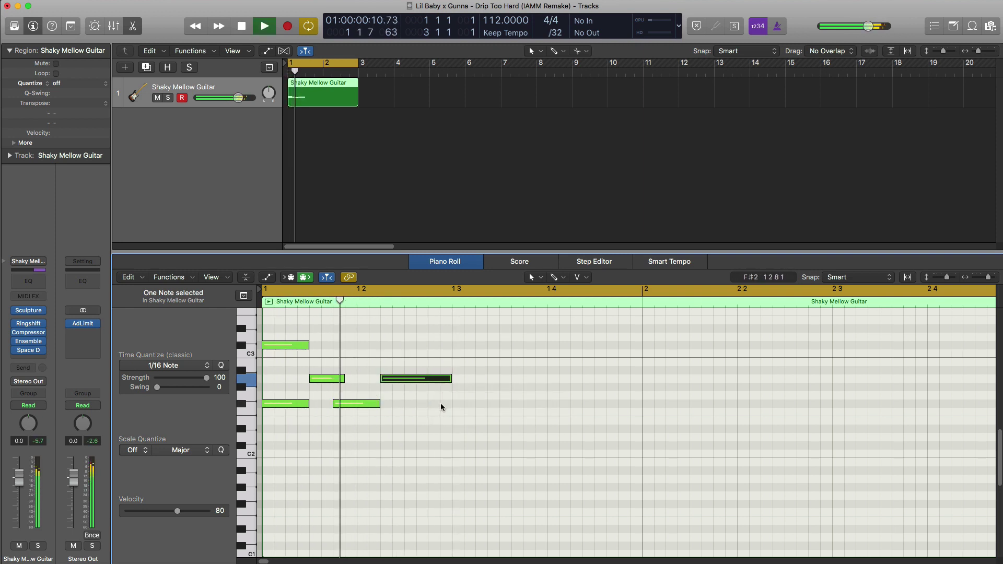
key("space")
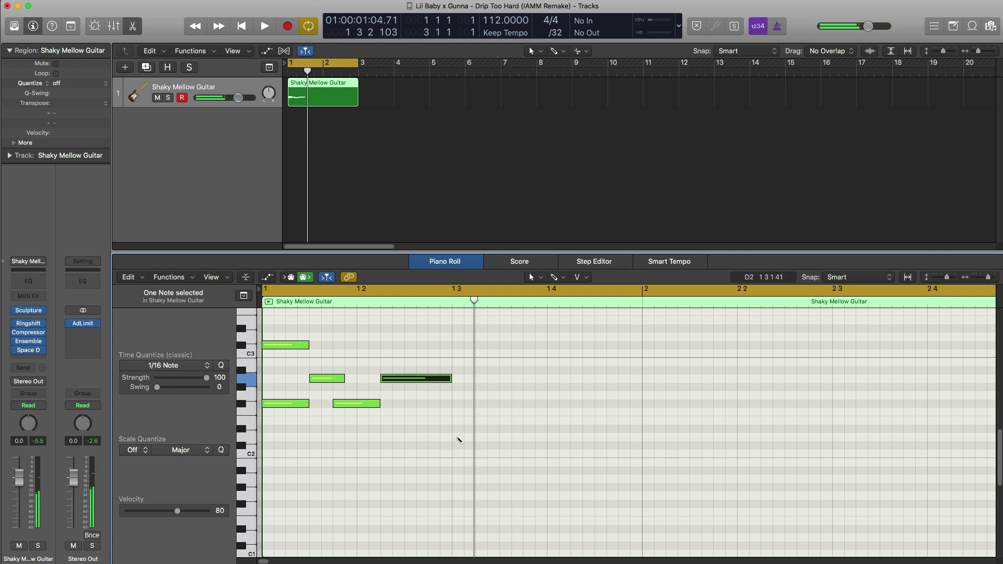
Add a D2 note on beat 3 of bar 1, shorten it to three /32 divisions, and audition it.
left_click(459, 438)
left_click_drag(521, 438, 484, 436)
key("space")
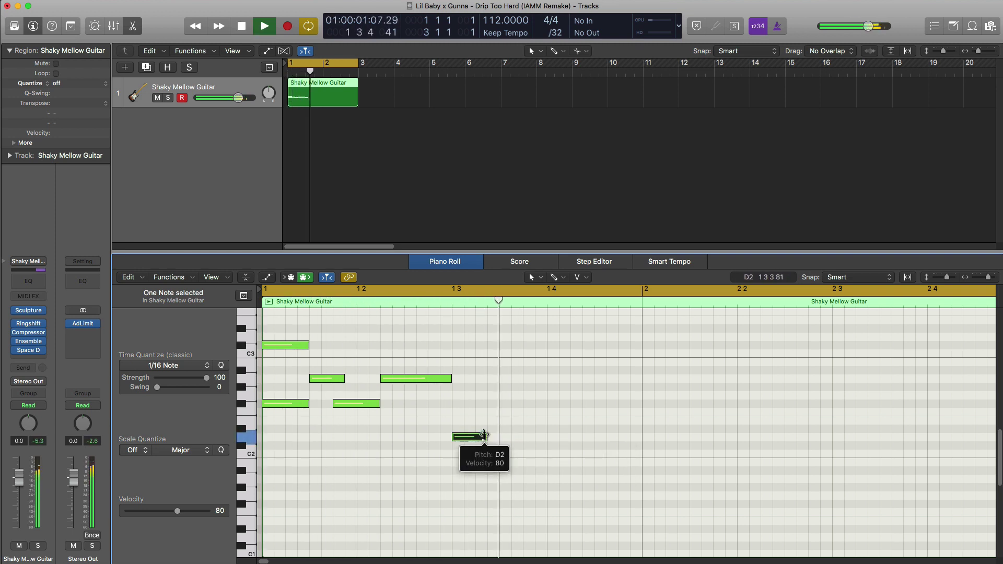
key("space")
Copy the D2 note to A2 at 1 3 5 1 and lengthen both notes to four /32 divisions.
left_click(508, 378)
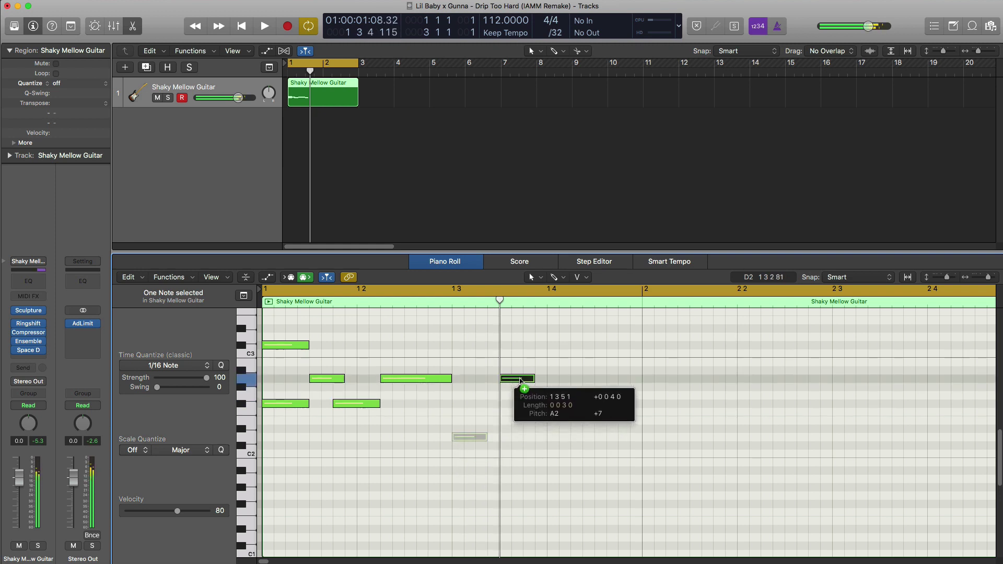
left_click_drag(530, 379, 543, 379)
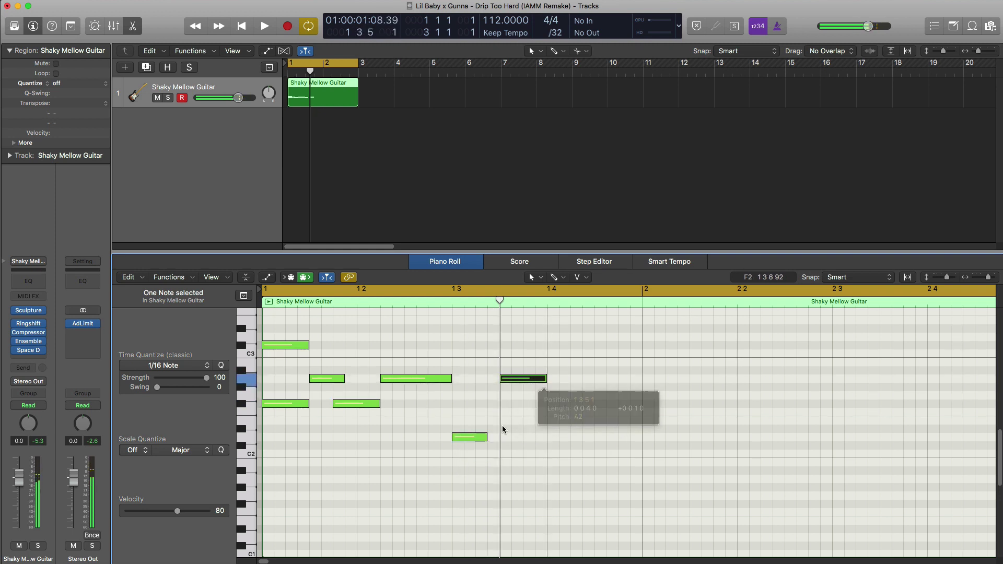
left_click_drag(486, 437, 499, 438)
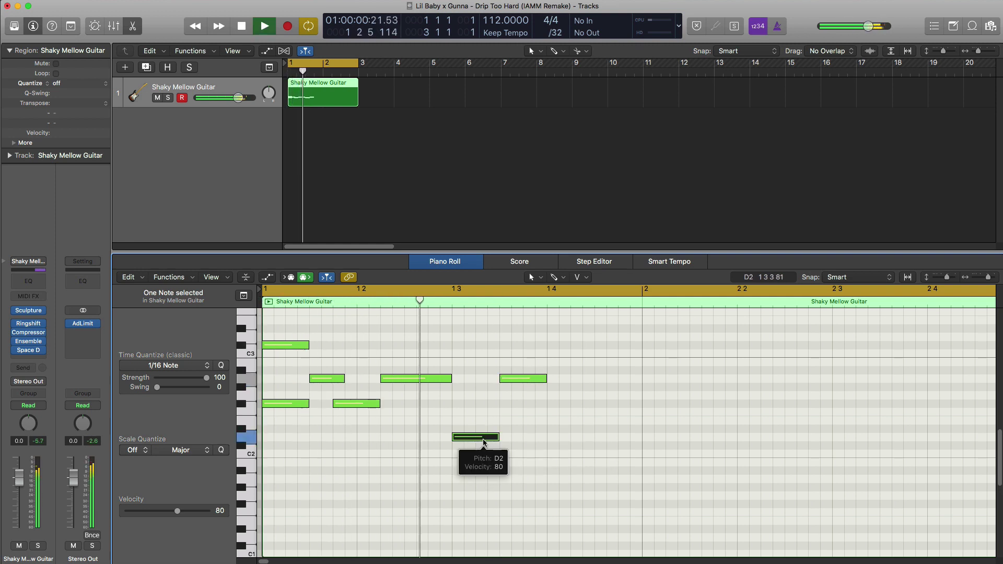
Add a half-beat C#3 note on beat 4 of bar 1 and play the melody back.
left_click(553, 346)
key("space")
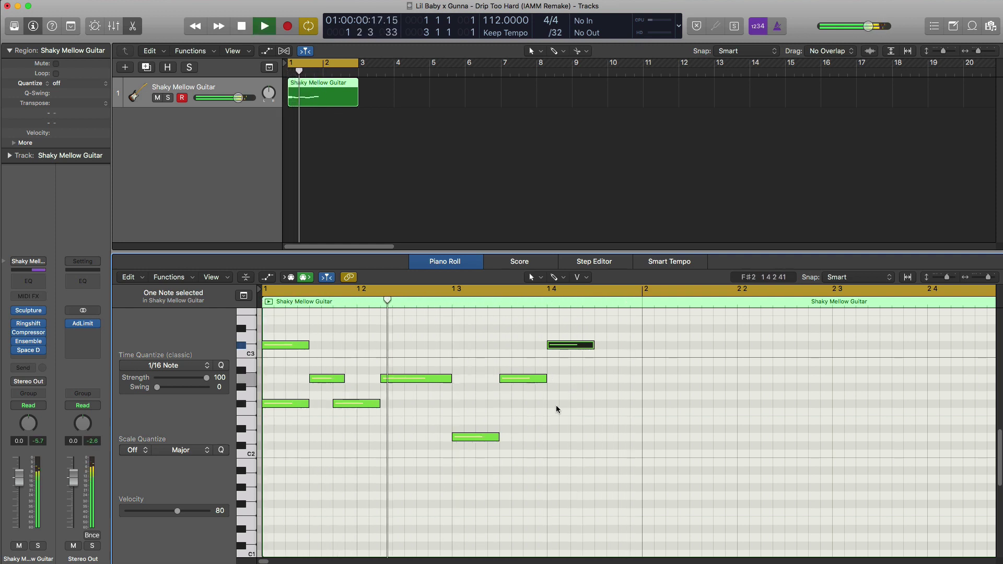
key("space")
Add two consecutive F#2 notes, each two /32 divisions long, at 1 4 5 1 and 1 4 7 1, and play back.
left_click(600, 403)
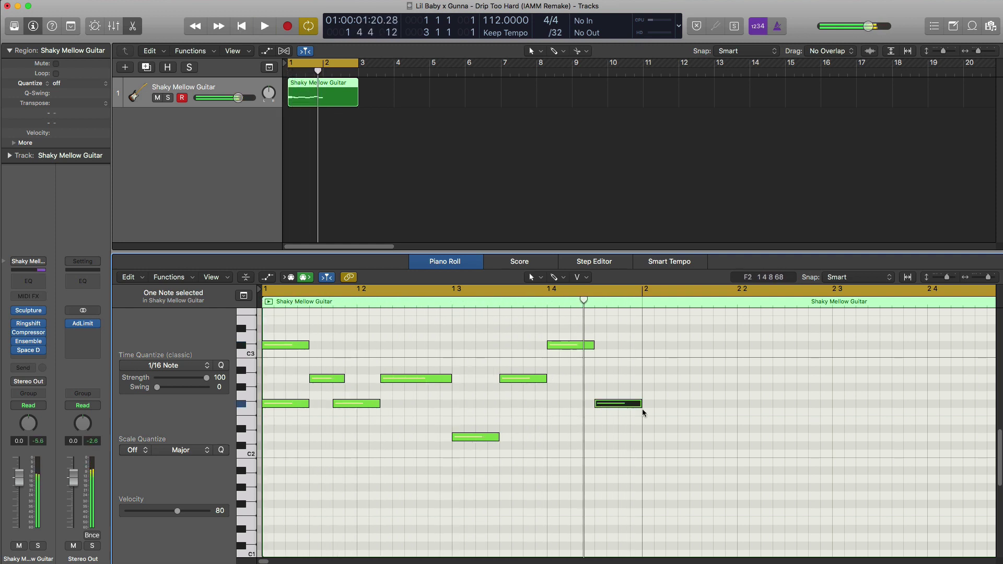
left_click_drag(643, 405, 618, 405)
left_click(623, 406)
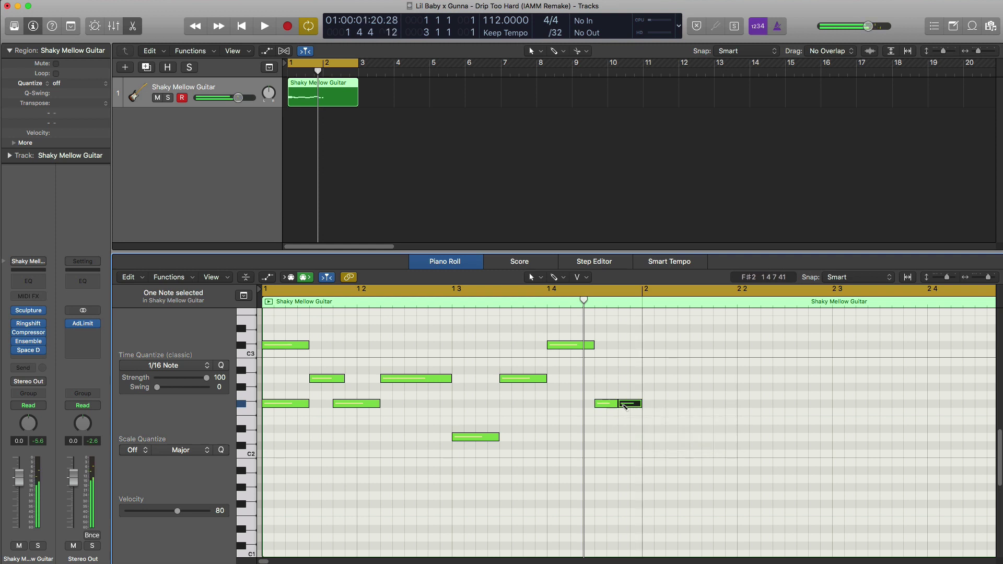
key("space")
mouse_move(623, 407)
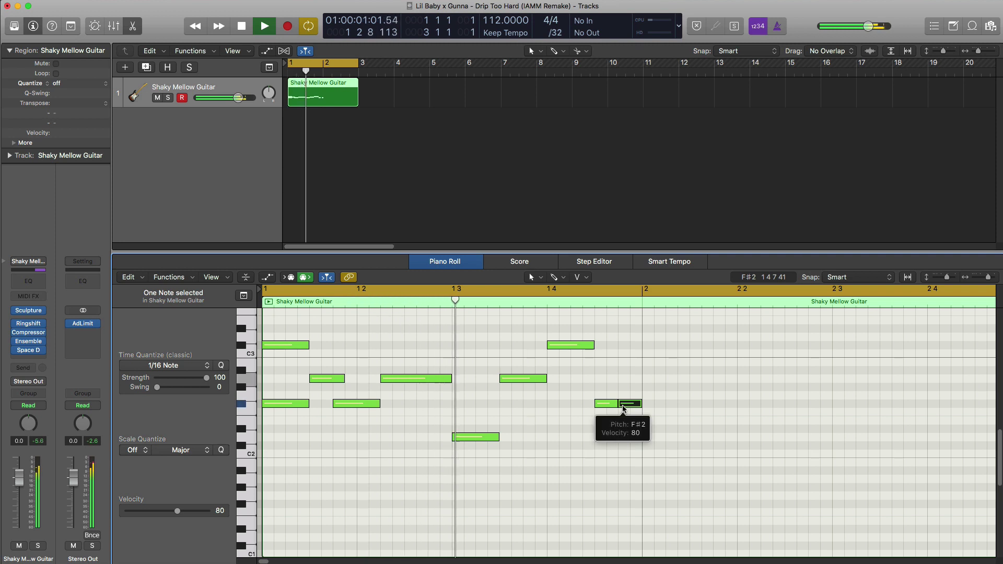
scroll(624, 412, "up", 2)
key("space")
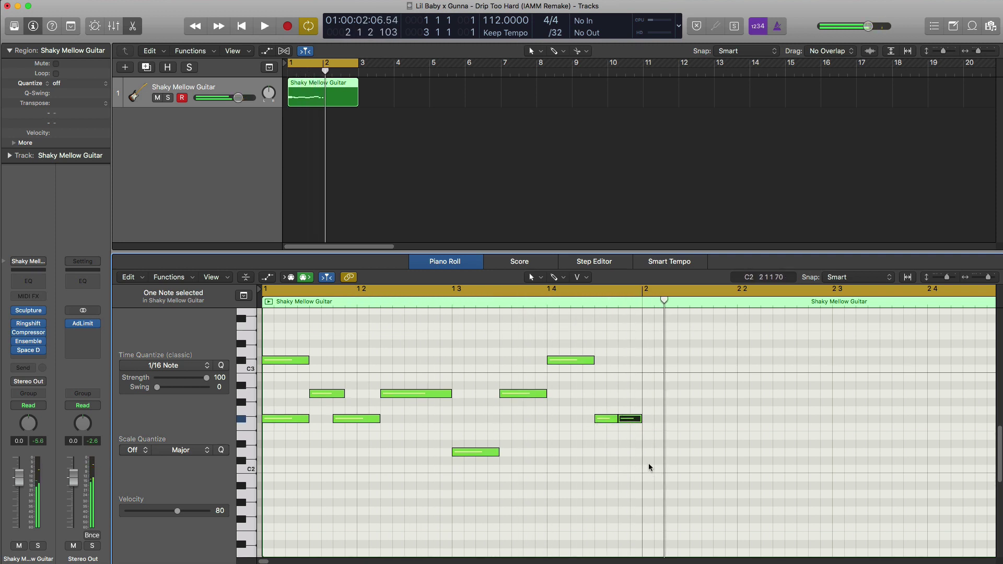
Add G#2 and C#2 notes together on beat 1 of bar 2, each four /32 divisions long, and play back.
left_click(647, 403)
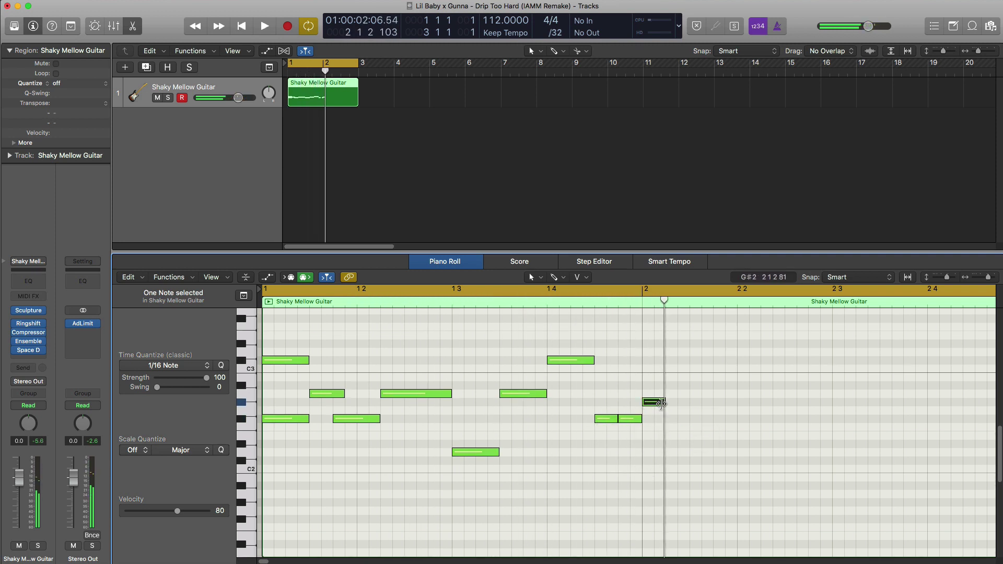
left_click_drag(660, 403, 689, 402)
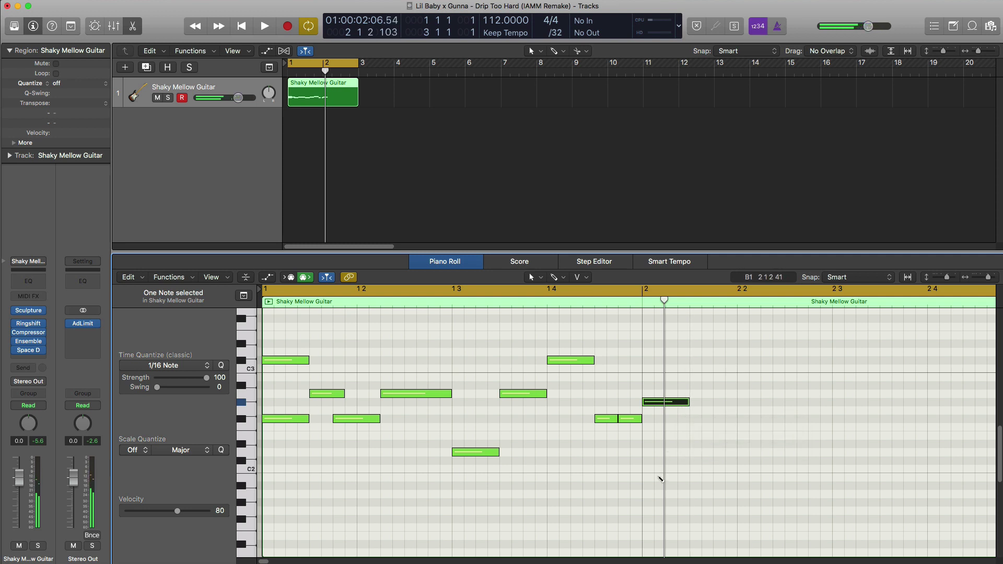
left_click(645, 460)
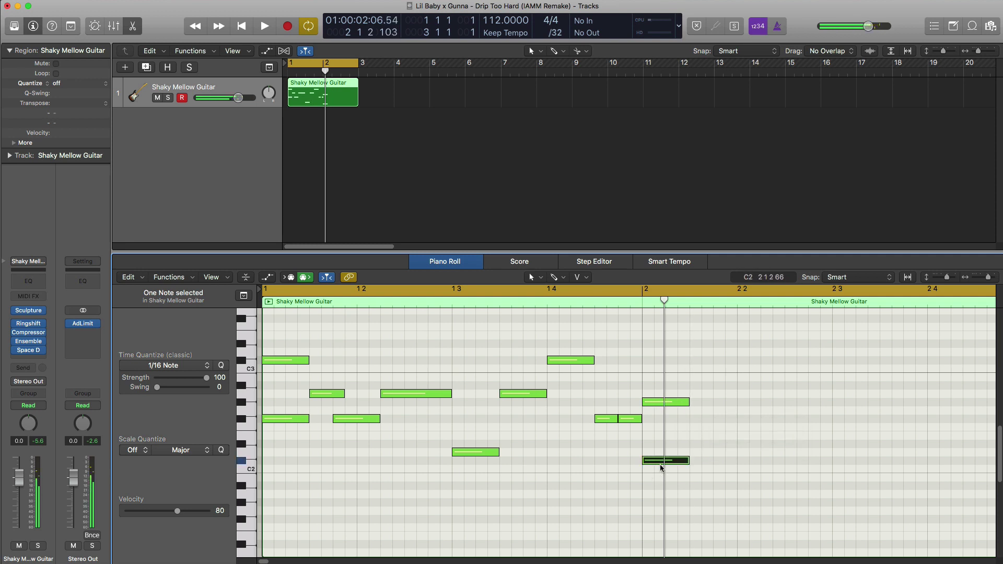
key("space")
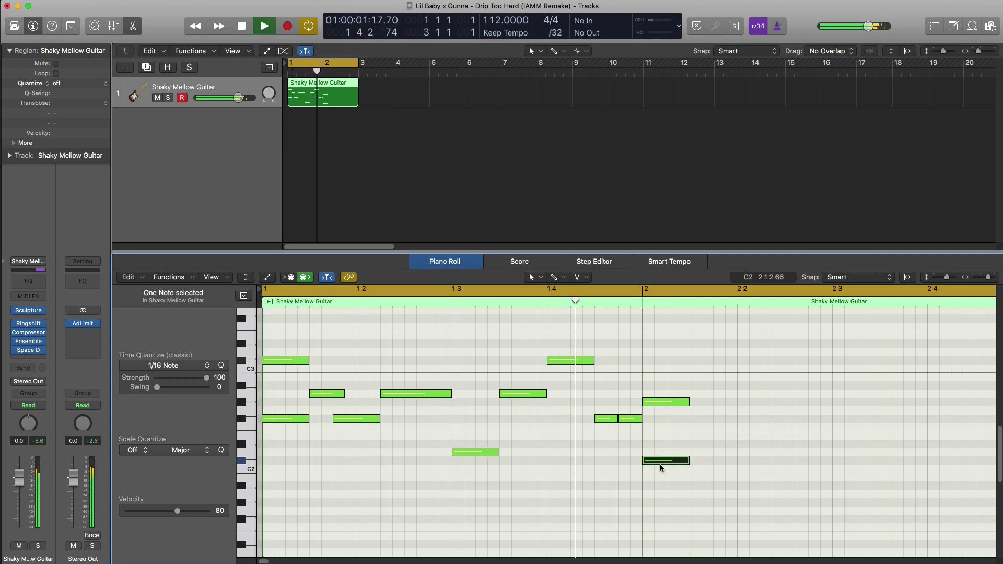
key("space")
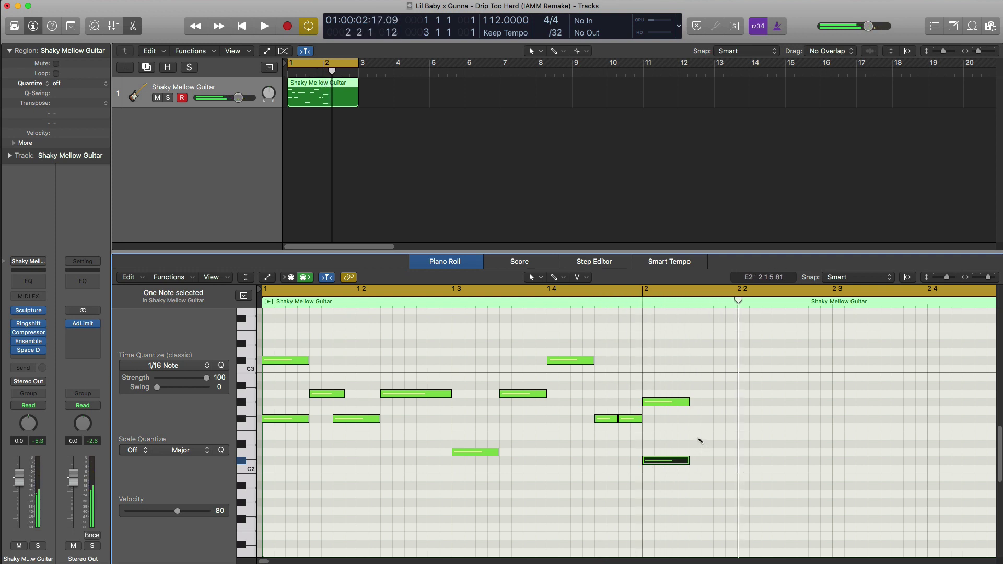
Add two consecutive E2 notes, each two /32 divisions long, at 2 1 5 1 and 2 1 7 1, and play back.
left_click(700, 437)
left_click_drag(734, 436, 713, 437)
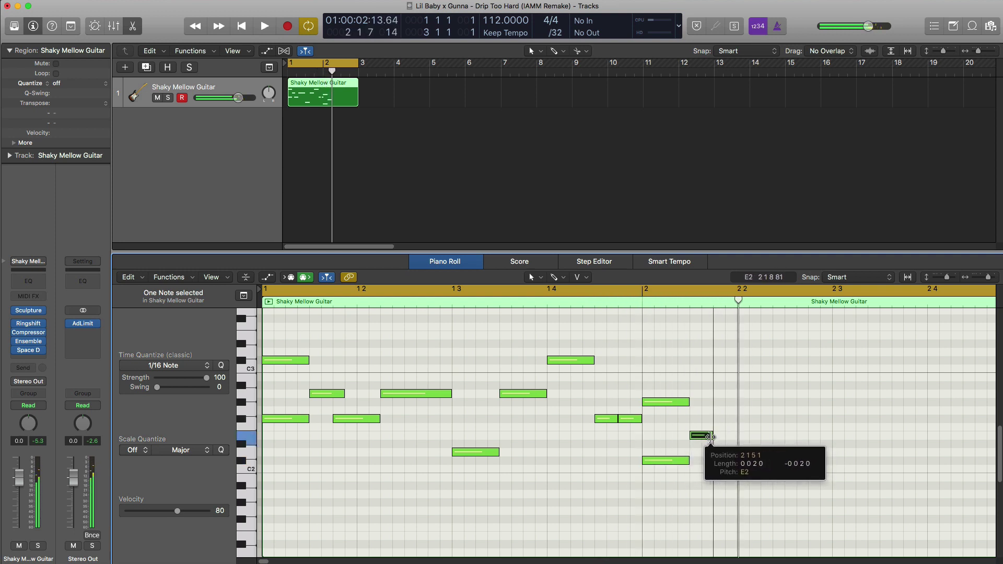
left_click(725, 437)
key("space")
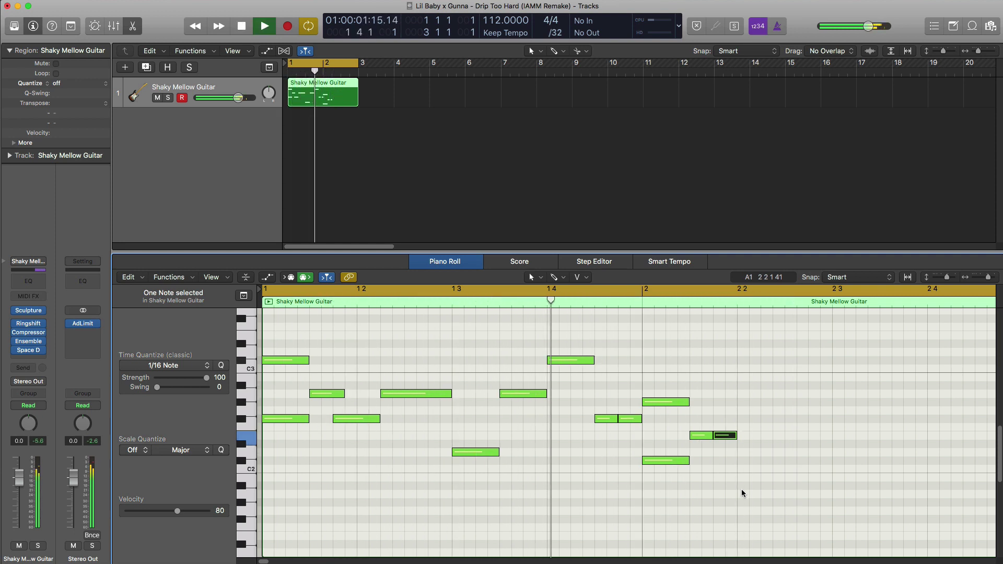
key("space")
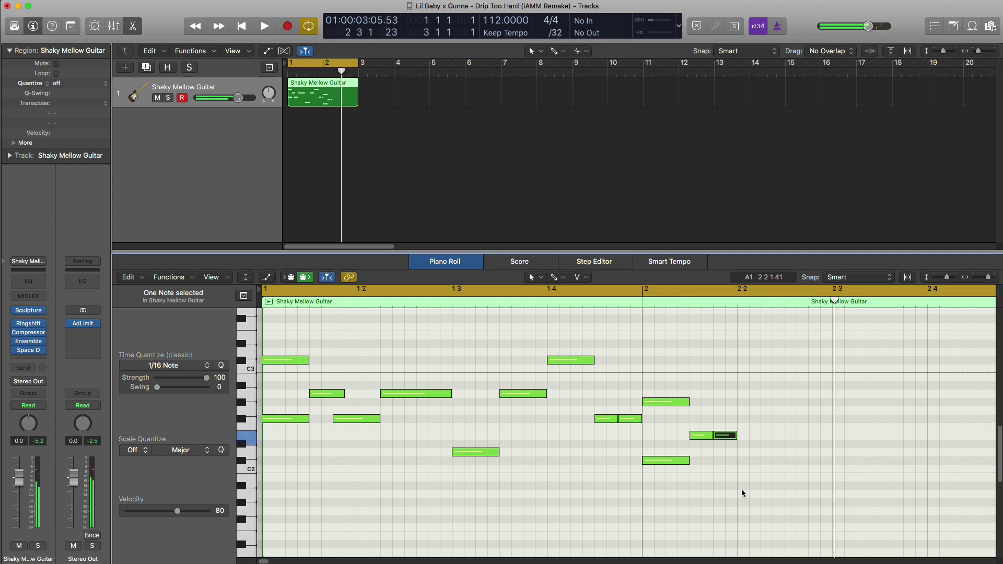
Add a G#2 note four /32 divisions long at 2 2 5 1 and play the melody back from the beginning.
scroll(734, 484, "right", 3)
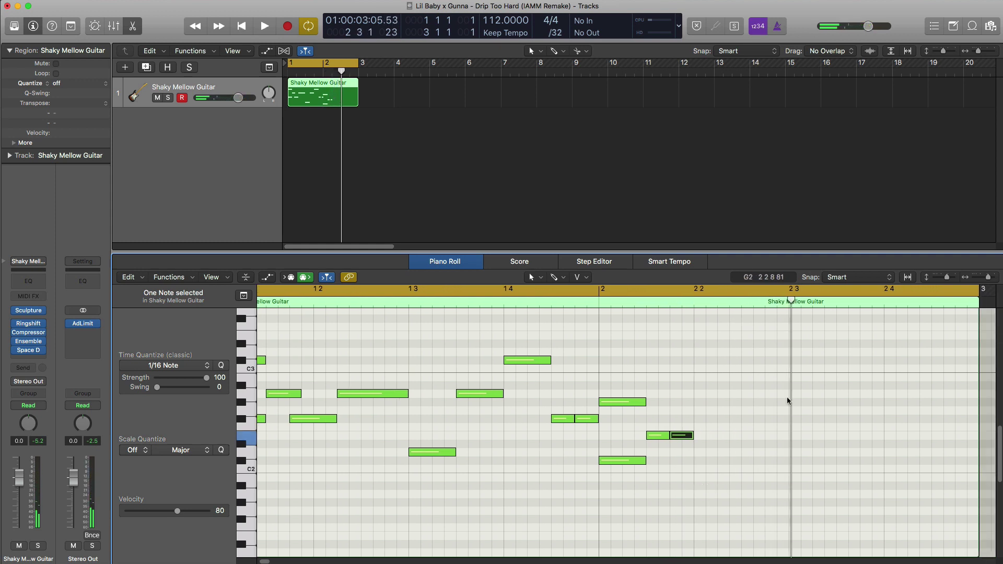
left_click(750, 403)
left_click_drag(765, 403, 788, 410)
key("Return")
key("space")
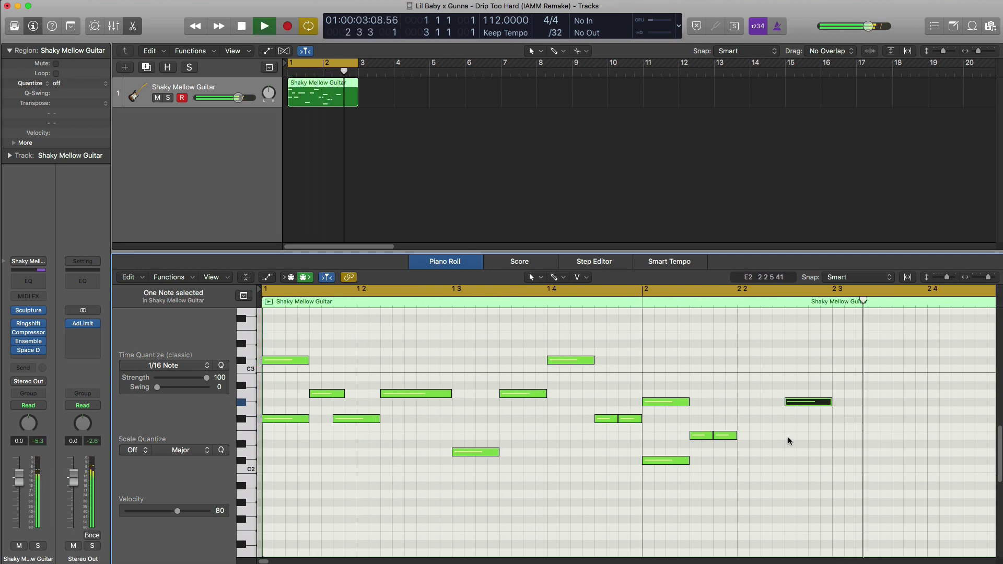
key("space")
Add A2 and D2 notes together on beat 3 of bar 2, audition them, and lengthen both to six /32 divisions.
scroll(799, 355, "right", 5)
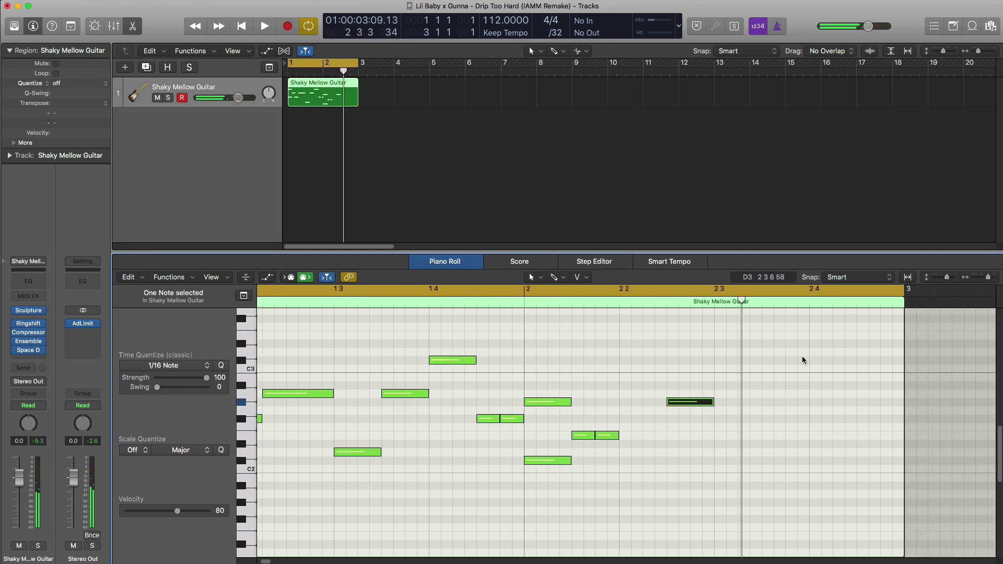
left_click(663, 394)
left_click_drag(701, 396, 695, 459)
key("space")
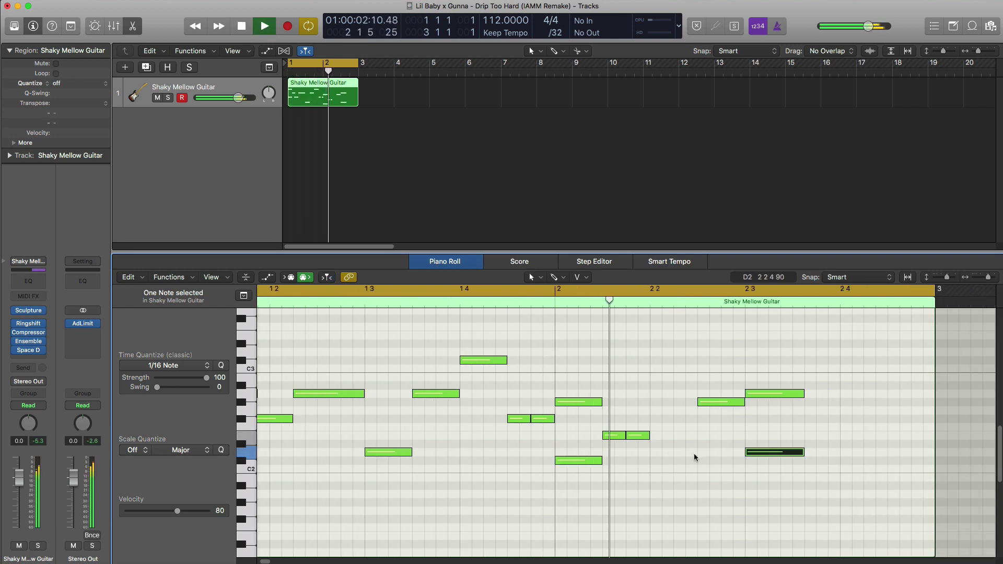
key("space")
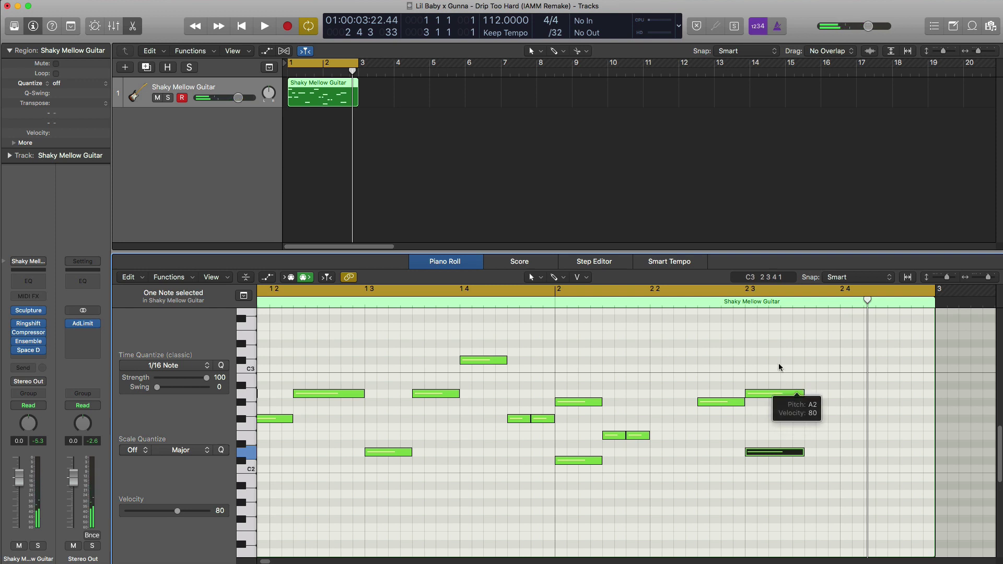
left_click_drag(778, 362, 779, 478)
left_click_drag(805, 395, 816, 395)
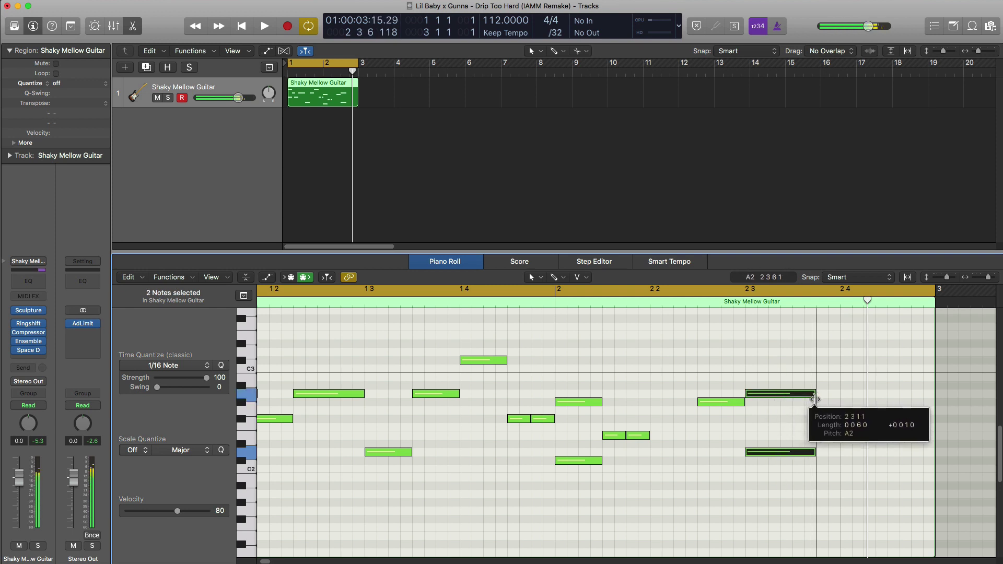
Add two more A2 notes, four /32 divisions long at 2 3 7 1 and two divisions long at 2 4 3 1.
left_click(818, 393, "super")
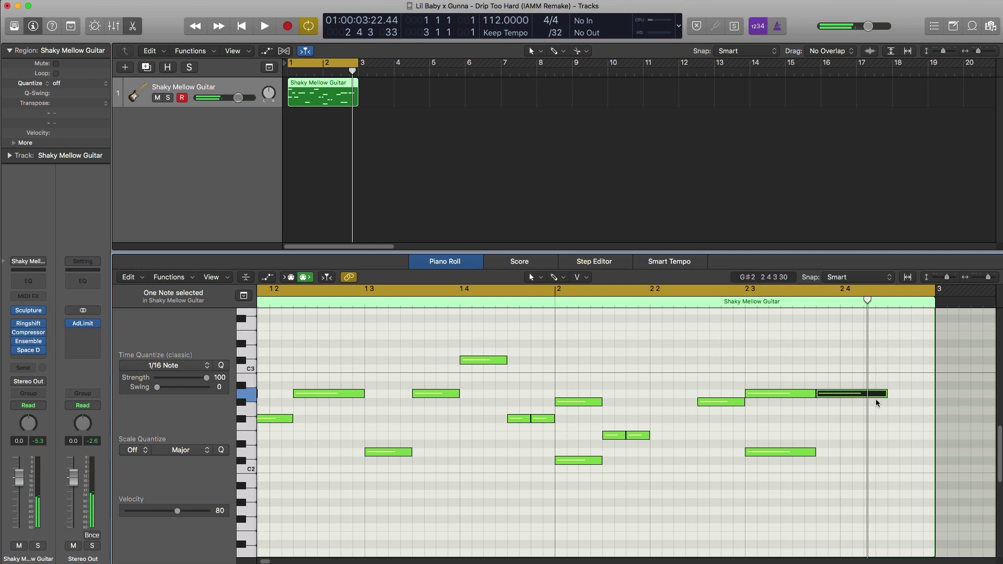
left_click_drag(882, 395, 863, 396)
left_click(869, 395, "super")
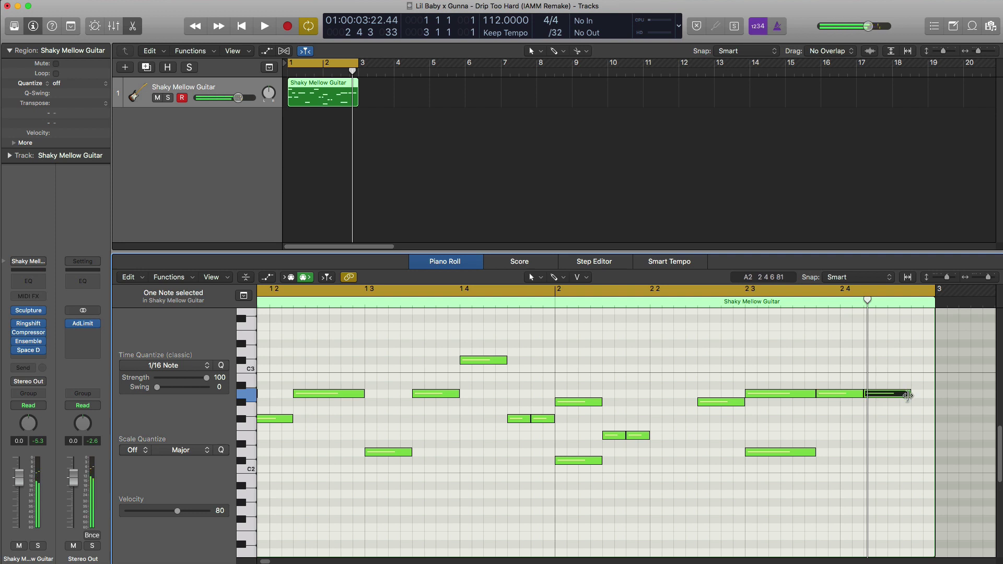
left_click_drag(907, 395, 886, 433)
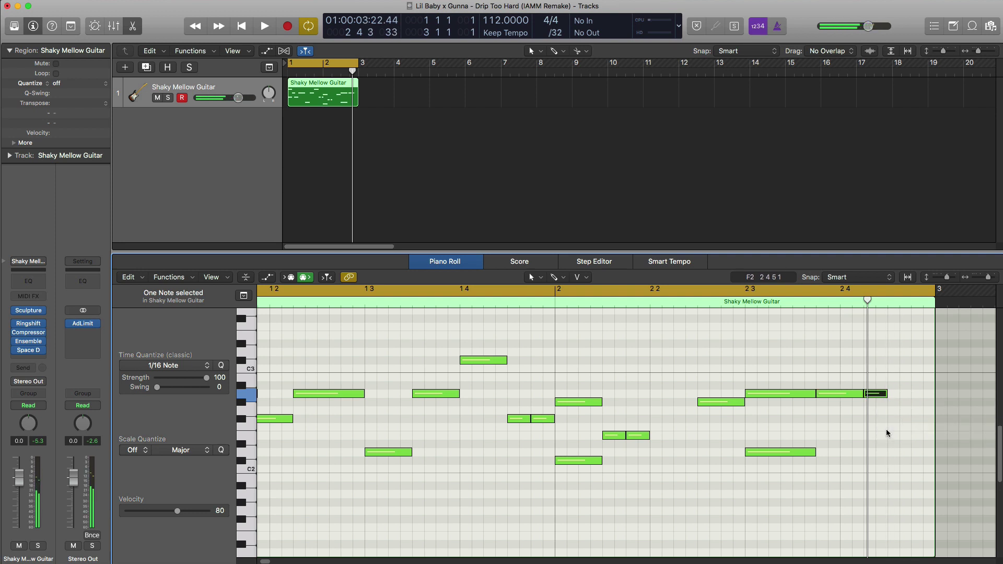
Finish bar 2 with C#2 at 2 4 5 1 and A2 at 2 4 7 1, each two /32 divisions, and play the whole melody.
left_click(911, 461, "super")
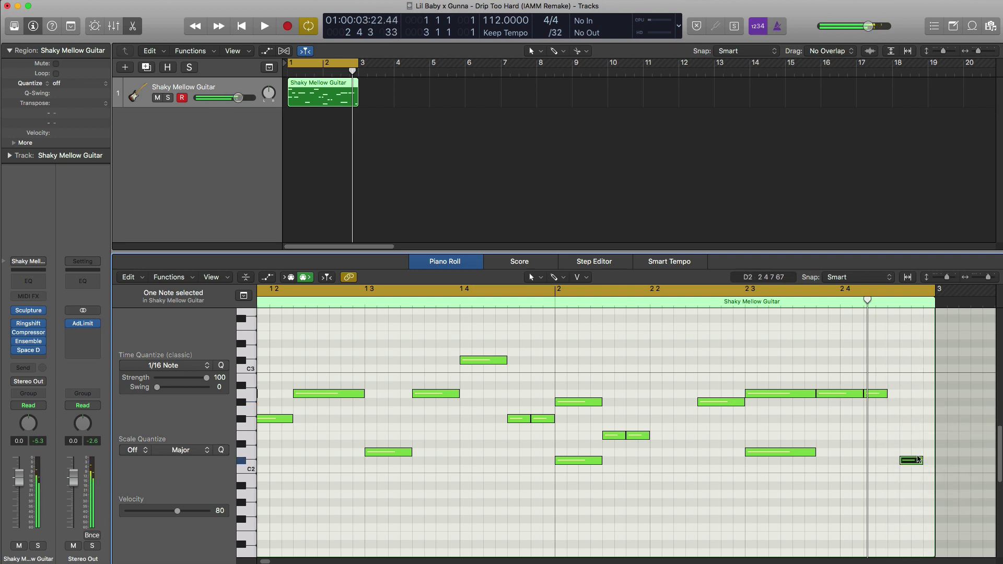
left_click_drag(908, 461, 896, 462)
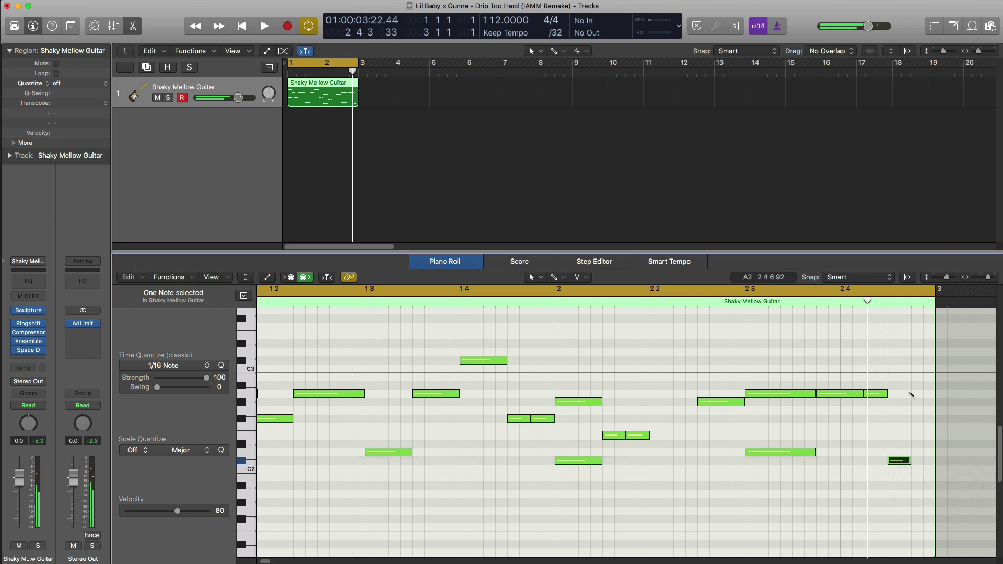
left_click(914, 393, "super")
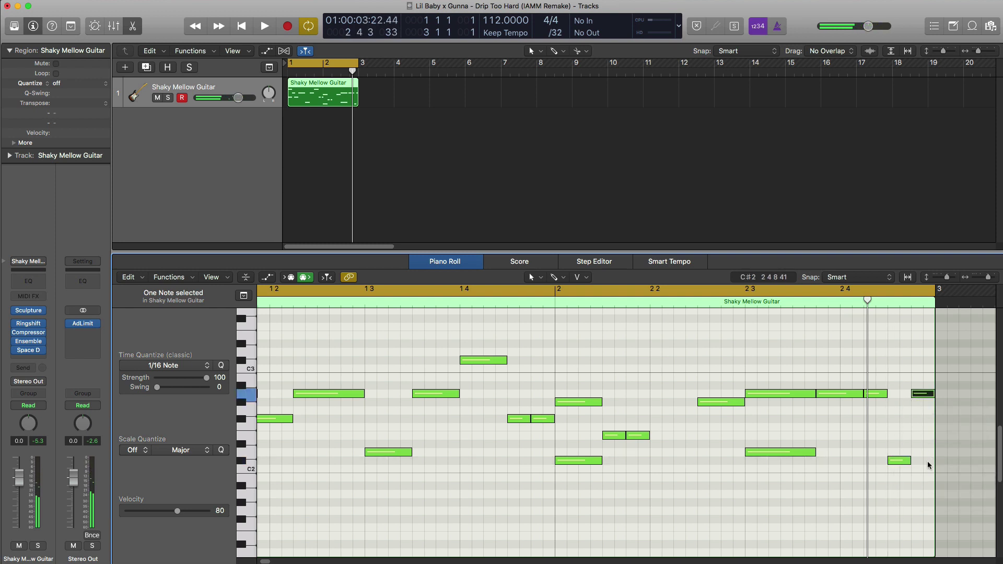
key("space")
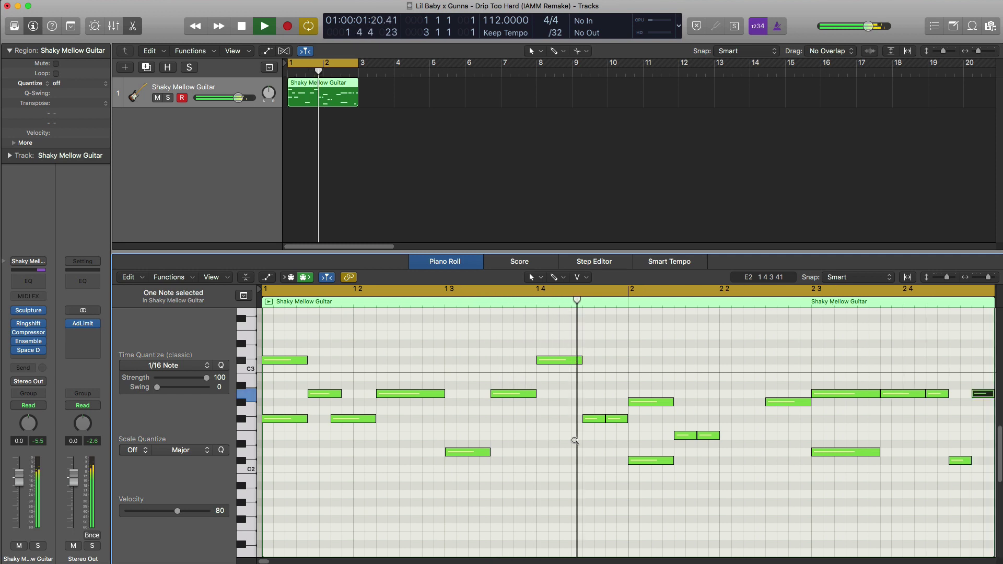
left_click(574, 440, "ctrl+alt")
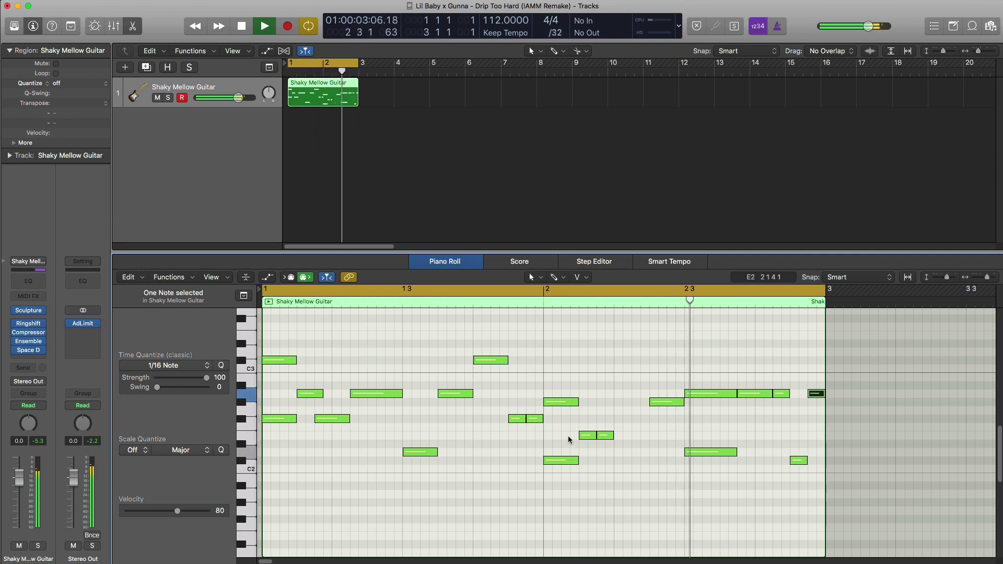
key("space")
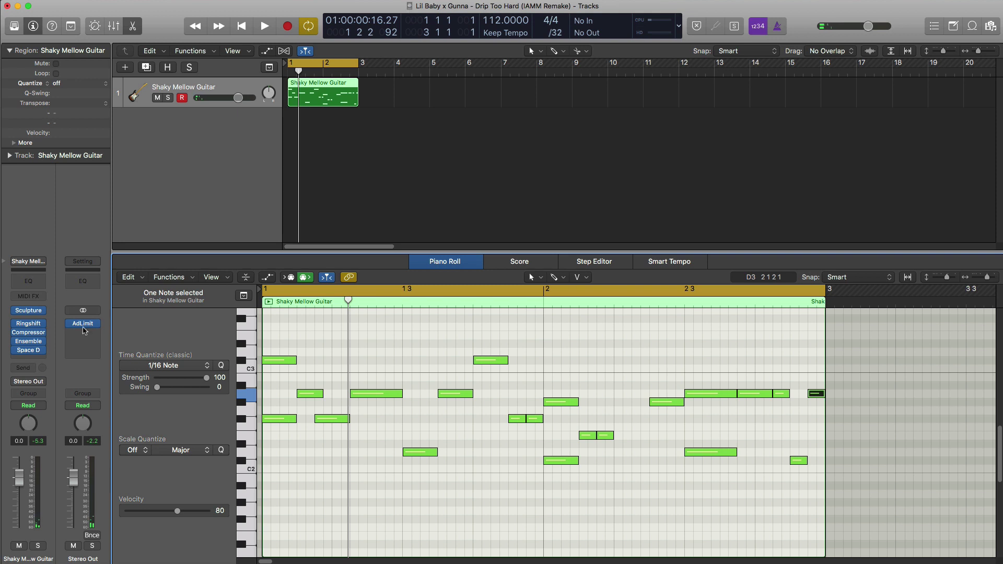
Remove the Space Designer plug-in from the guitar channel and adjust the amplitude envelope attack in its Sculpture instrument during playback.
left_click(32, 353)
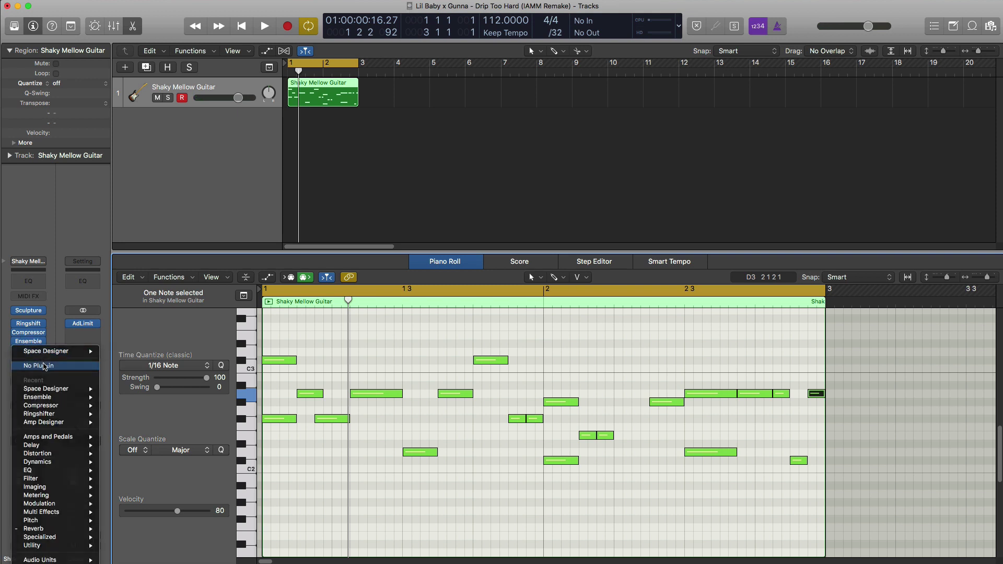
left_click(44, 366)
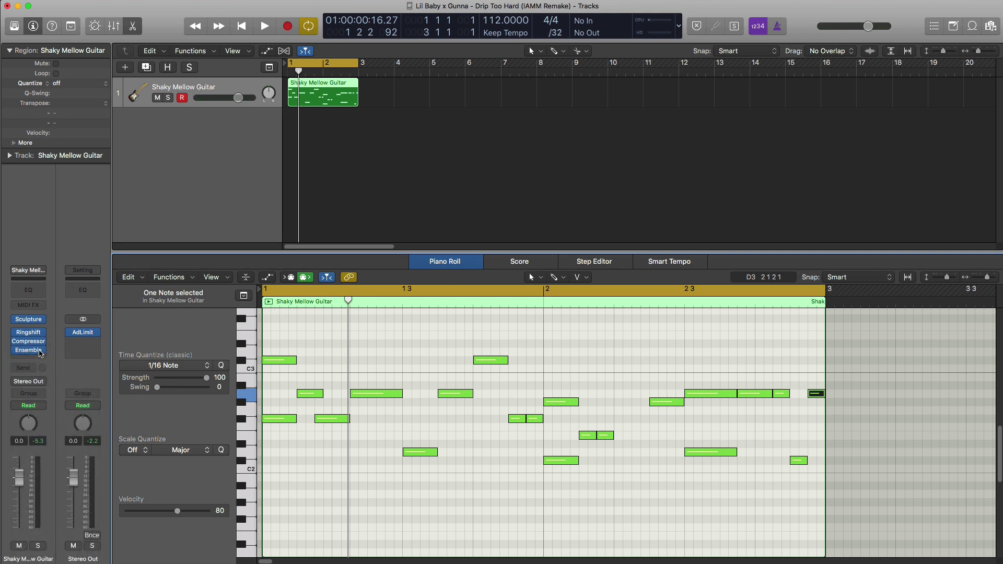
left_click(30, 324)
key("space")
mouse_move(271, 38)
left_mouse_down()
mouse_move(540, 125)
mouse_move(547, 104)
left_mouse_up()
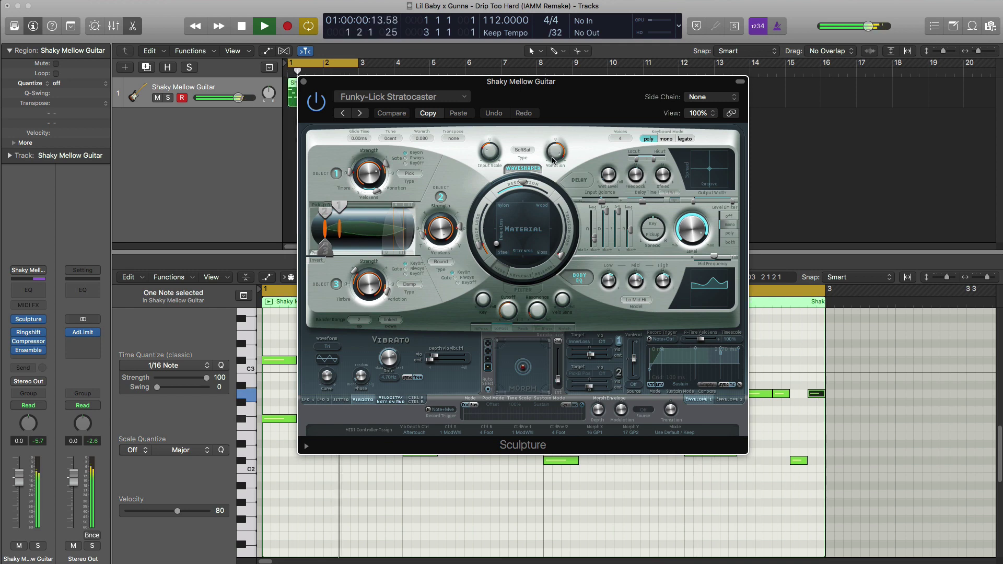
key("space")
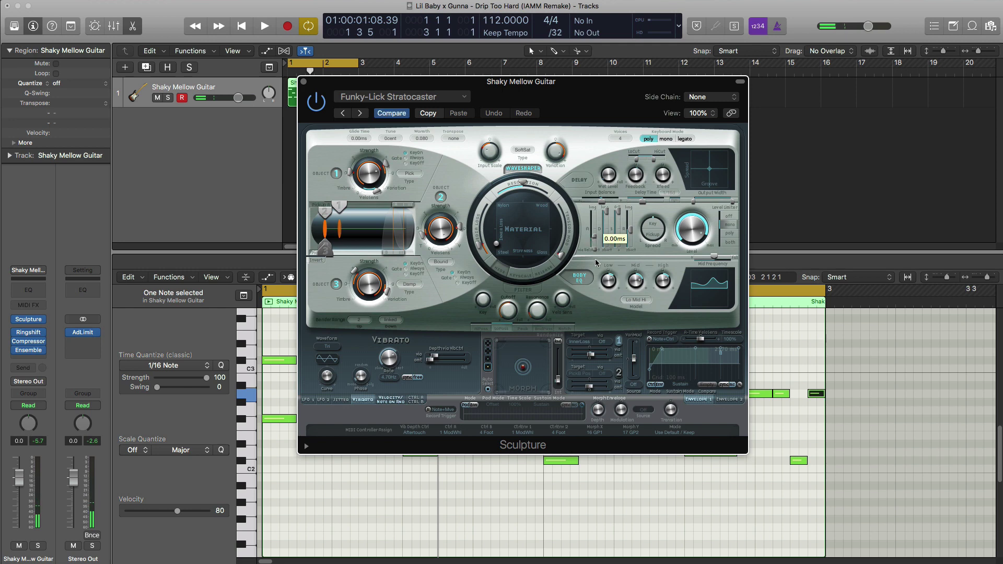
key("space")
mouse_move(596, 234)
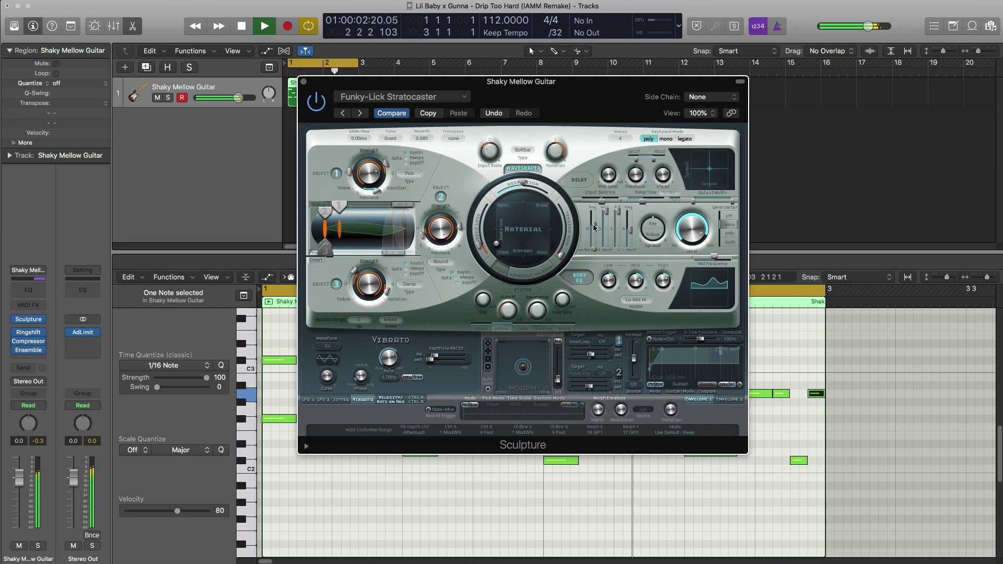
key("space")
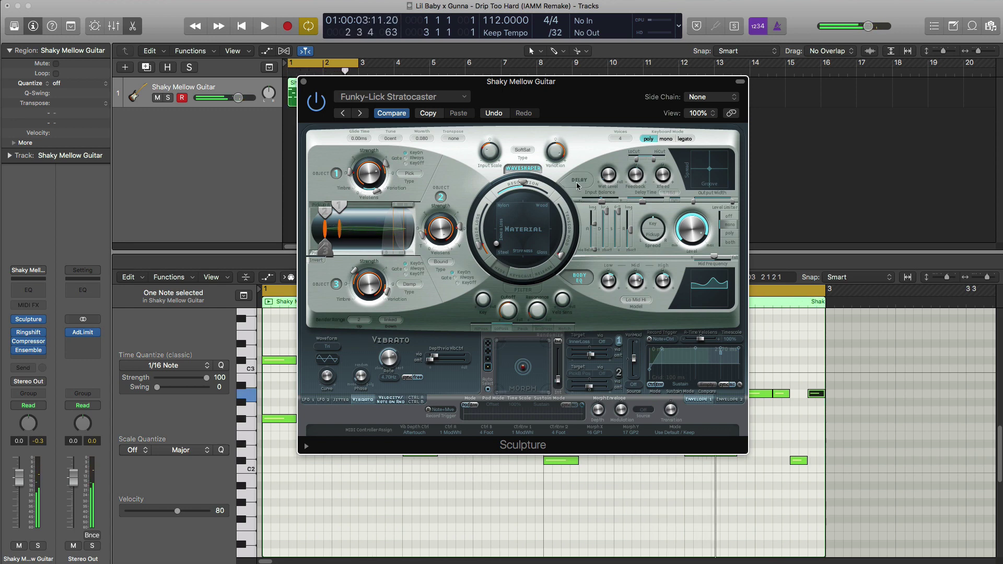
left_click(303, 82)
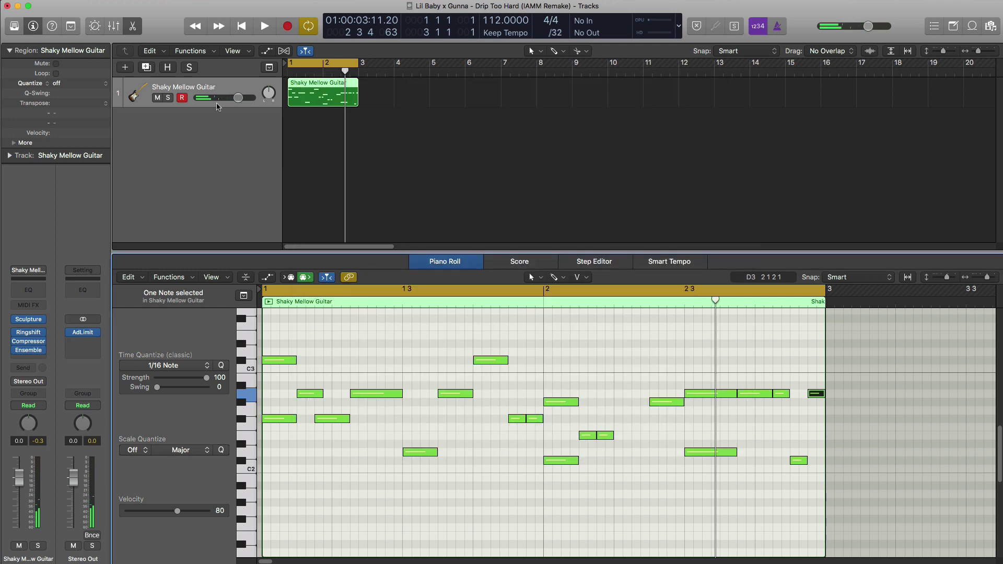
Duplicate the guitar track with the same sound and copy the two-bar melody region onto the new track.
left_click(147, 68)
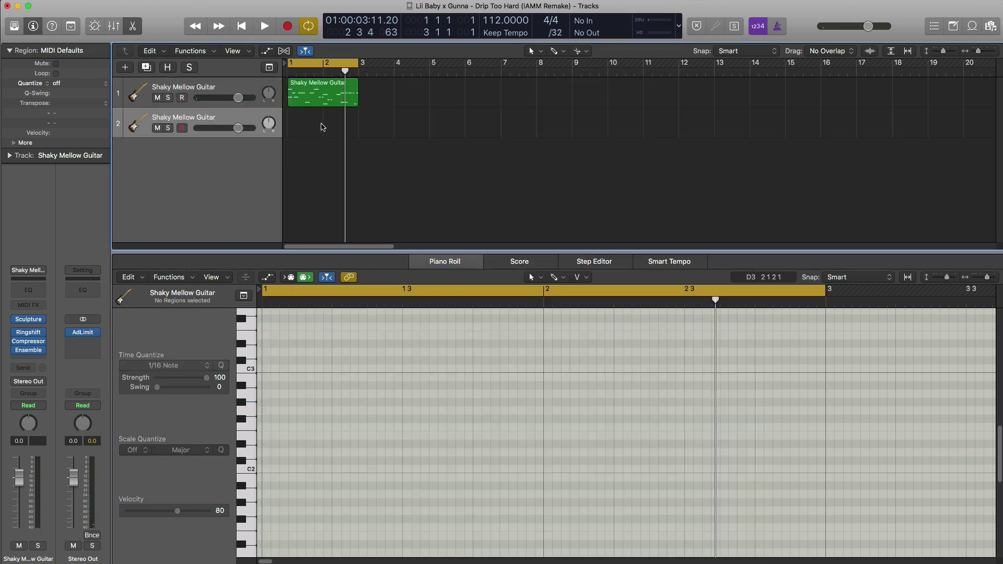
left_click_drag(313, 103, 310, 124)
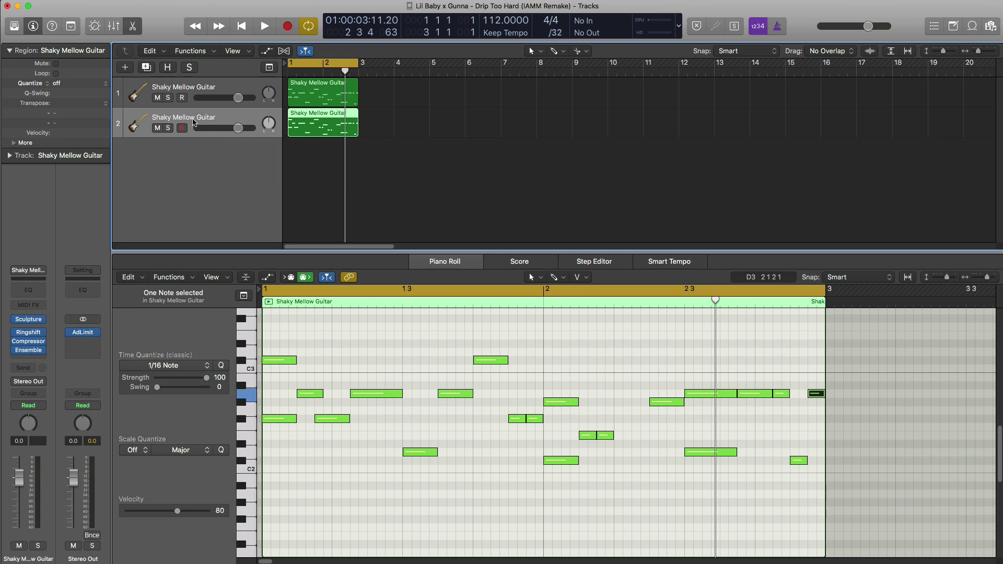
Load the Eighties Electric Clean sound from Electric Guitars onto the second track and solo that track for playback.
left_click(14, 27)
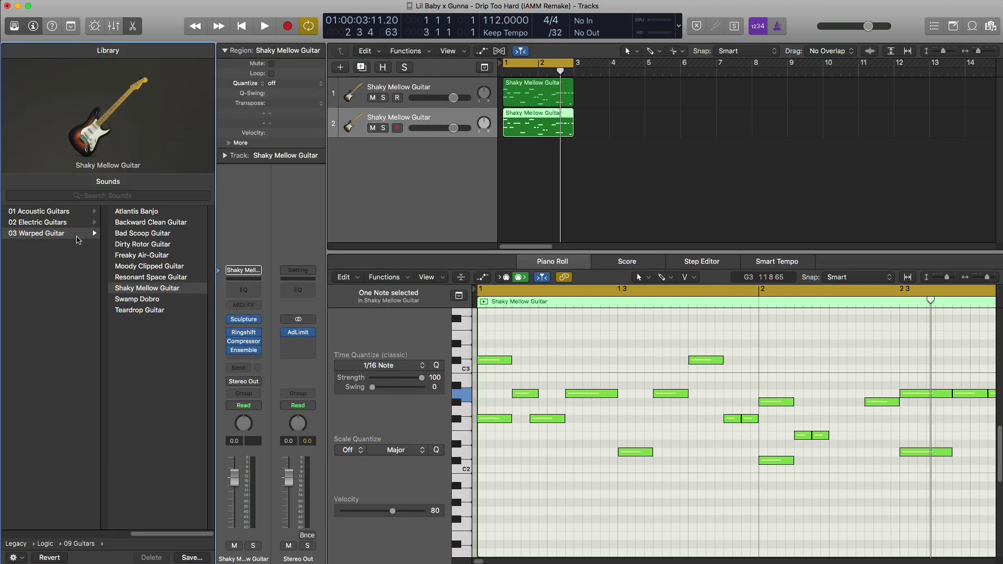
scroll(70, 263, "left", 5)
scroll(69, 263, "left", 4)
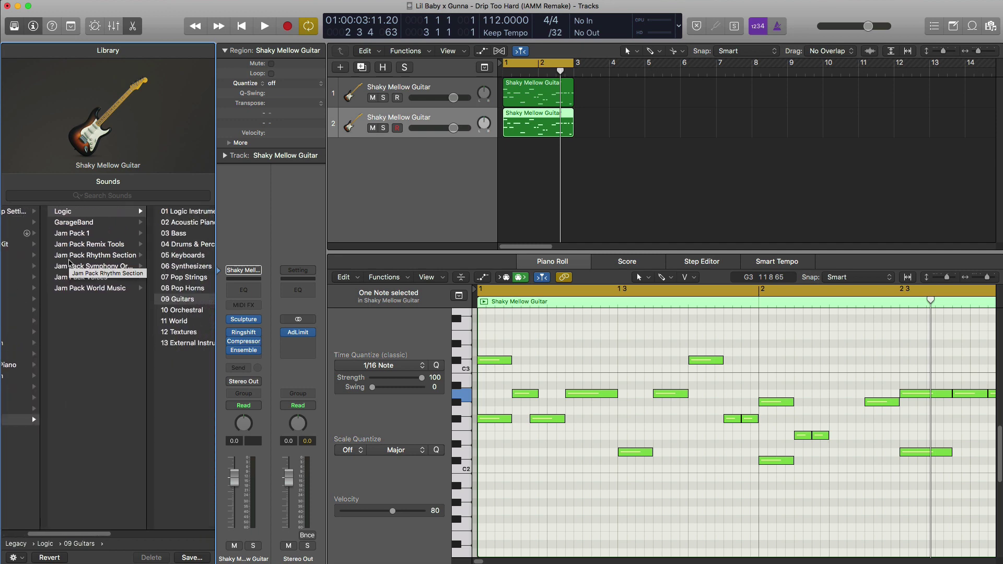
scroll(73, 271, "right", 5)
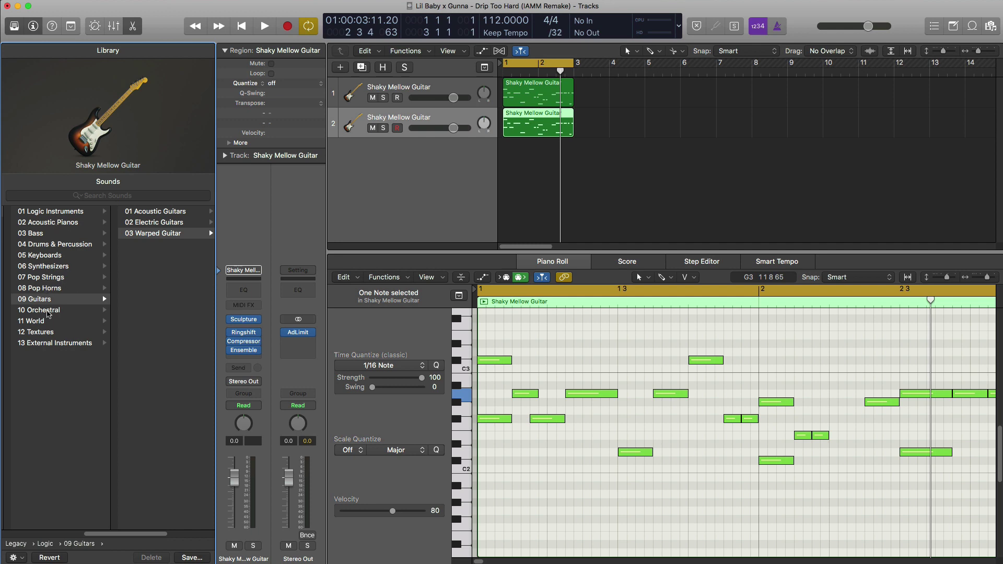
scroll(143, 225, "right", 3)
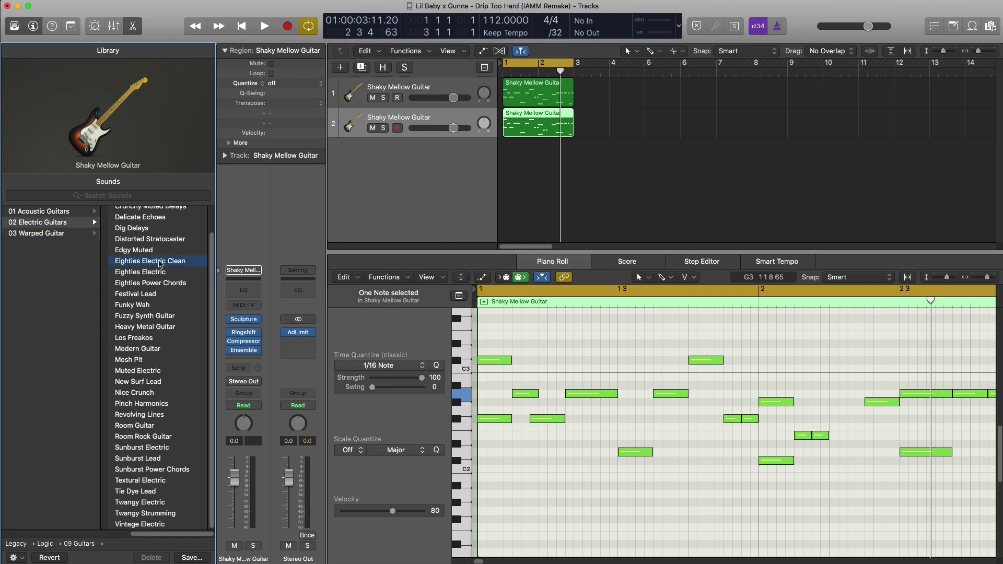
left_click(383, 128)
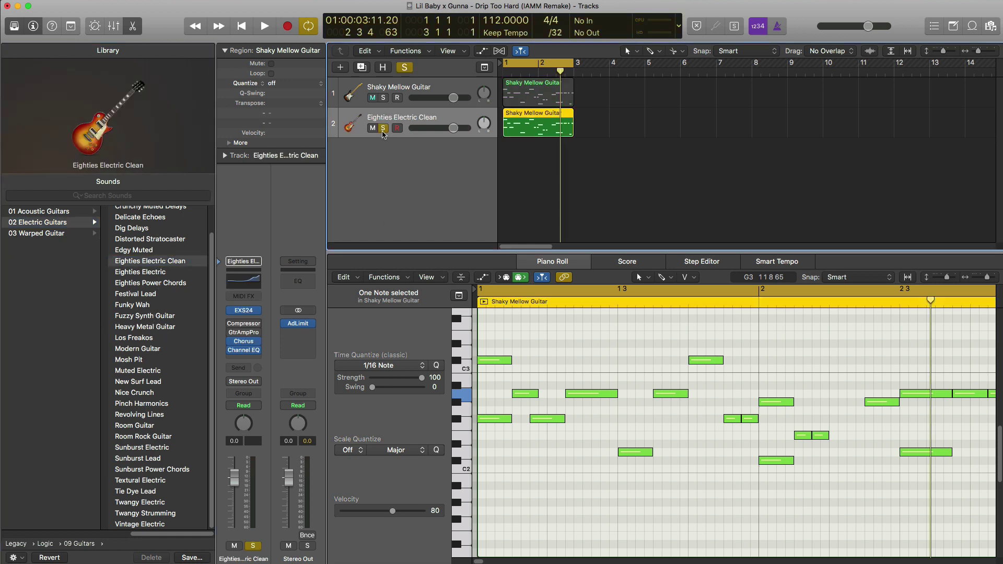
key("space")
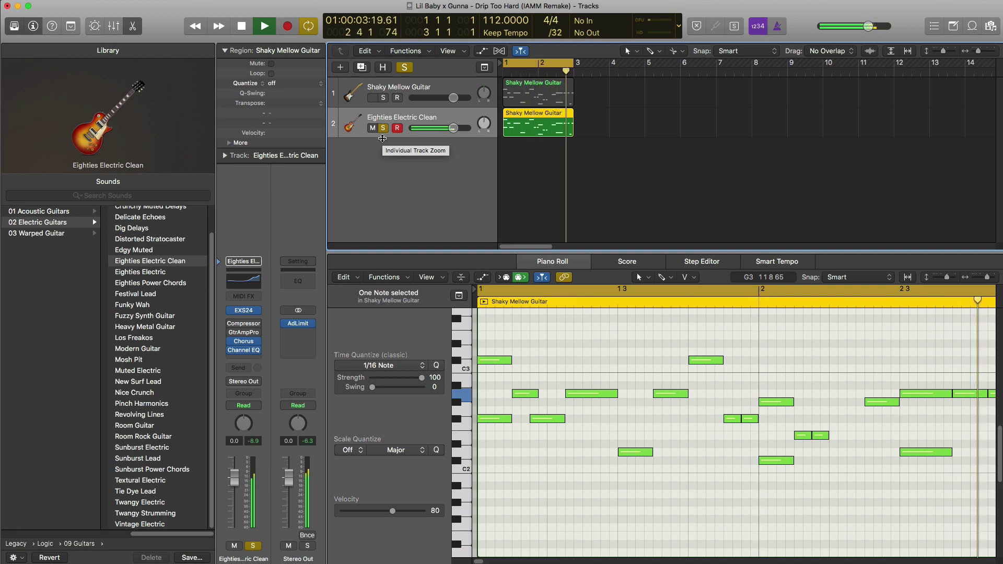
left_click(15, 29)
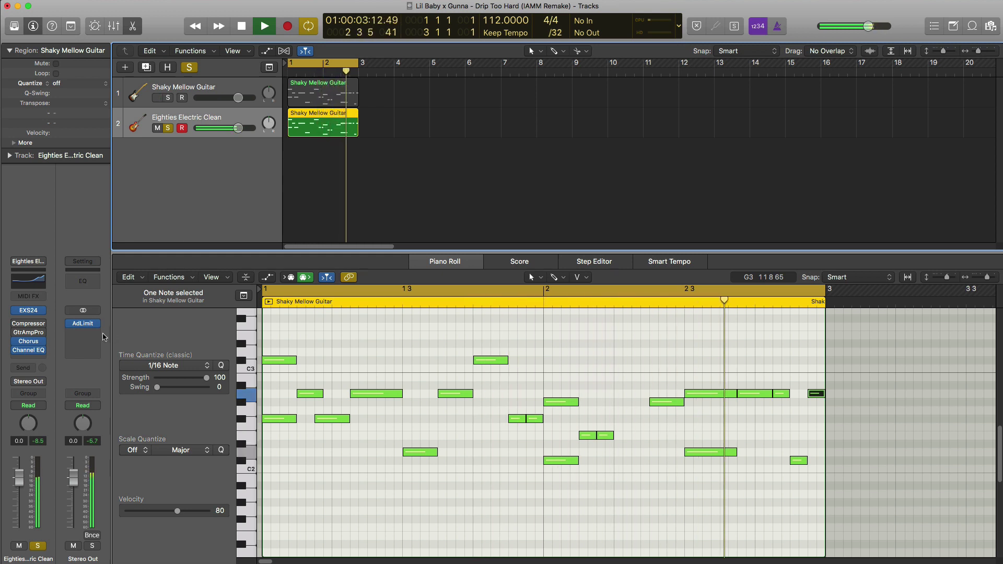
Bypass Chorus and Channel EQ and enable GtrAmpPro on the second guitar, auditioning it together with the soloed first guitar.
key("space")
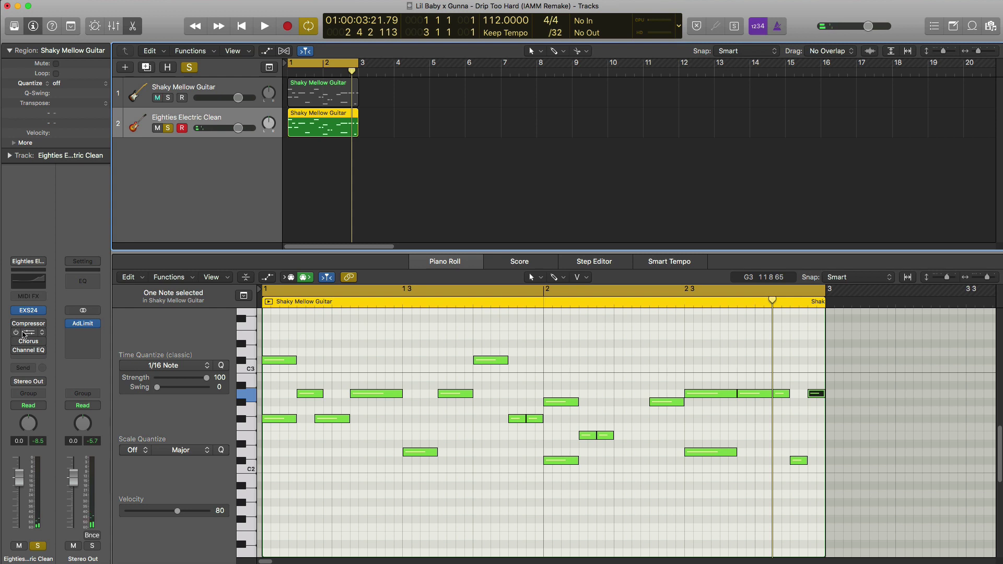
key("space")
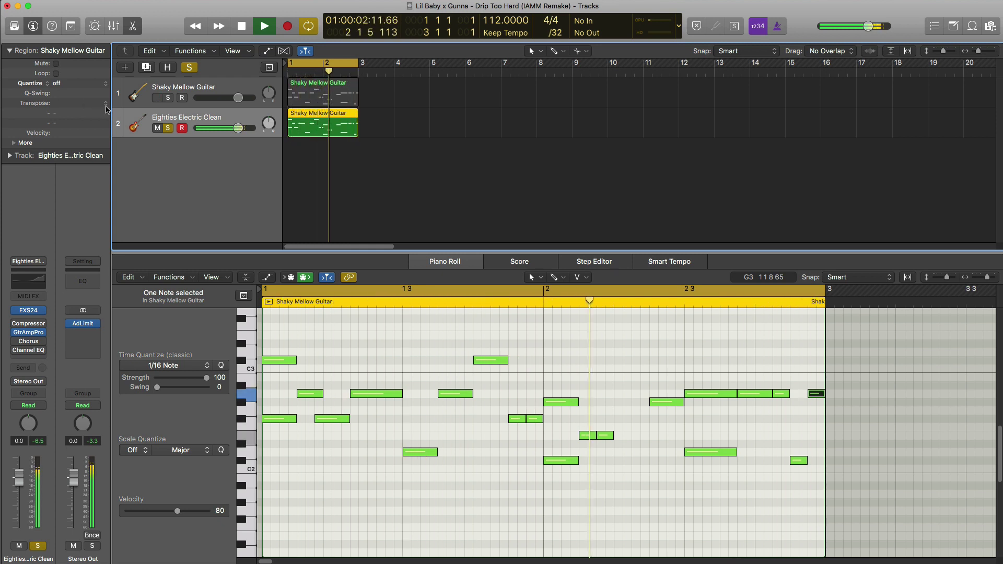
left_click(170, 100)
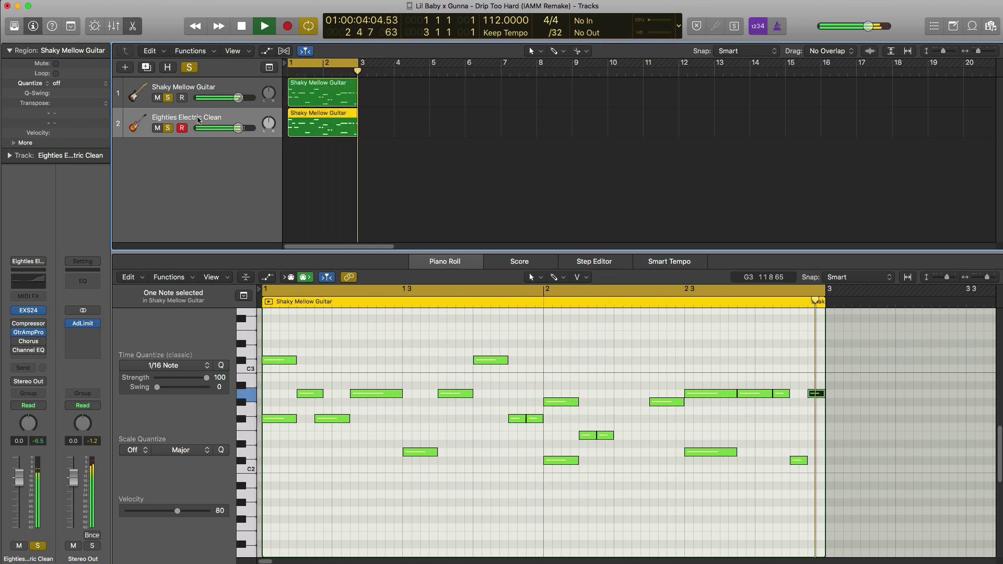
key("space")
Group both guitar tracks into a summing track stack and play it back.
left_click(206, 94, "shift")
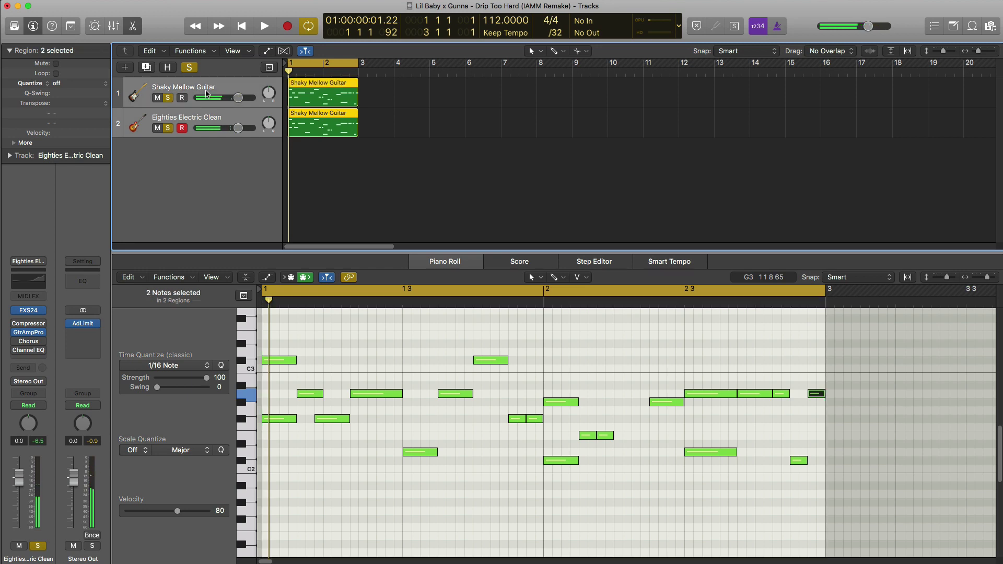
right_click(206, 94)
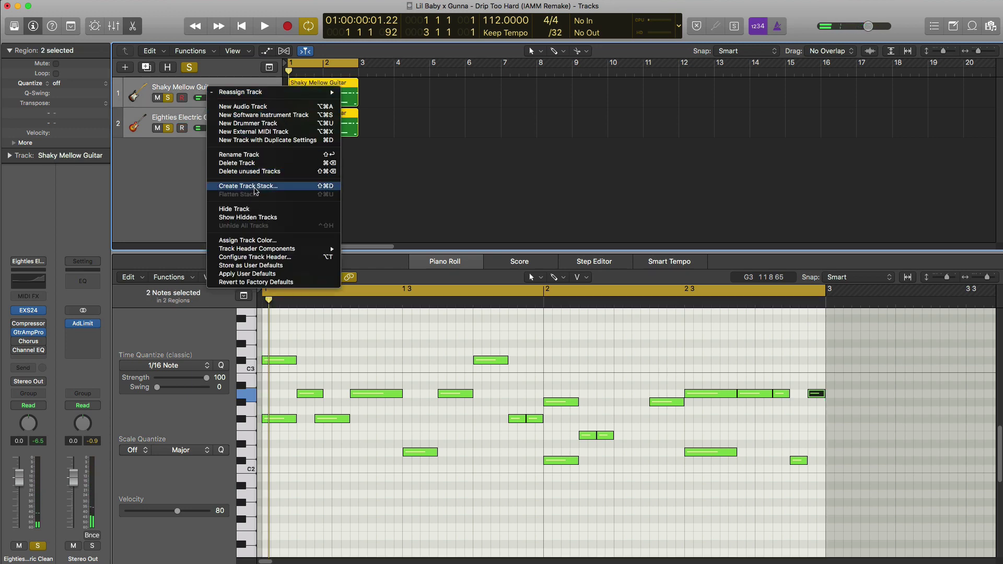
left_click(255, 187)
key("Return")
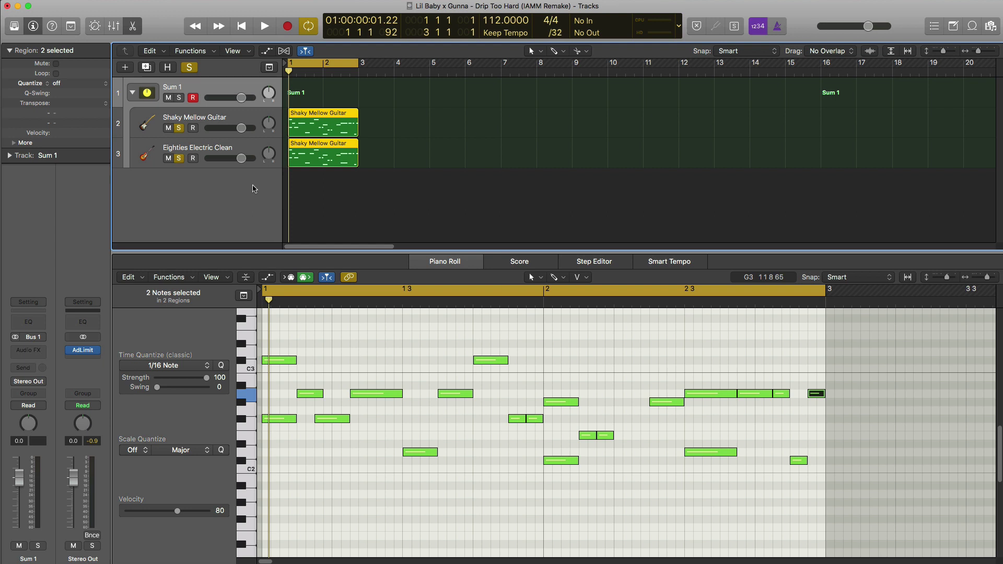
left_click(265, 26)
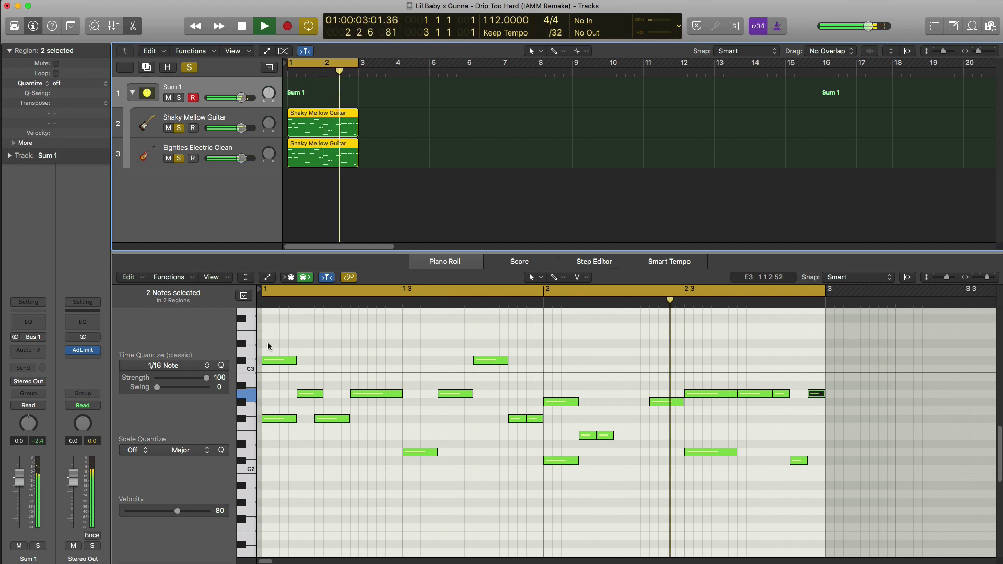
key("space")
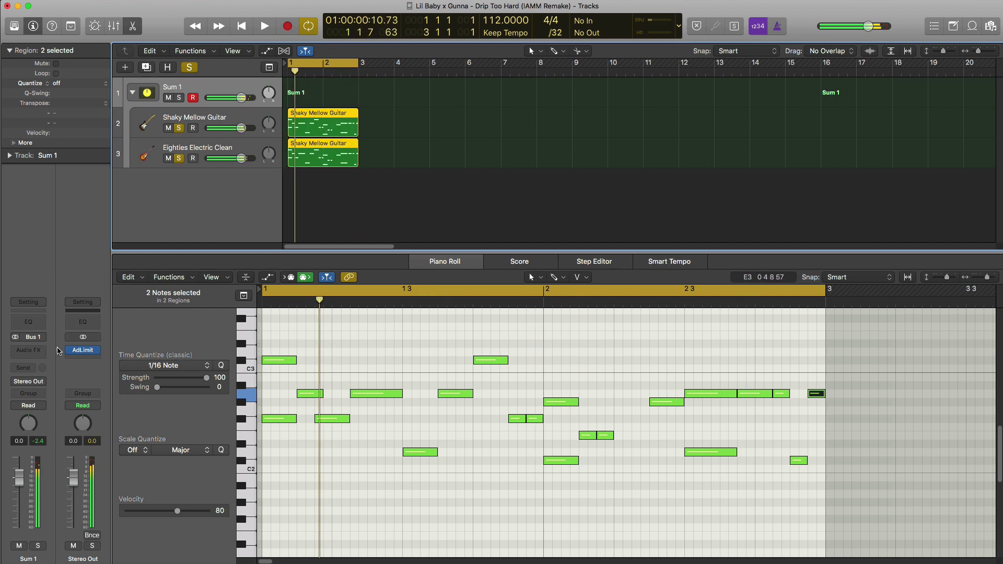
Insert a stereo Amp Designer on the Sum 1 stack with the Primitive Stack Clean preset and audition it.
left_click(35, 351)
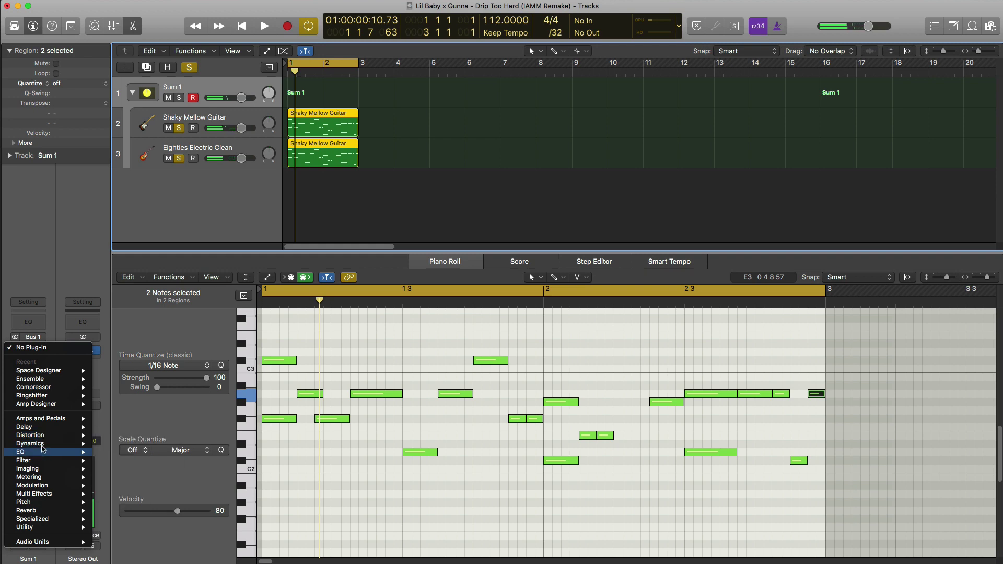
mouse_move(48, 421)
mouse_move(148, 425)
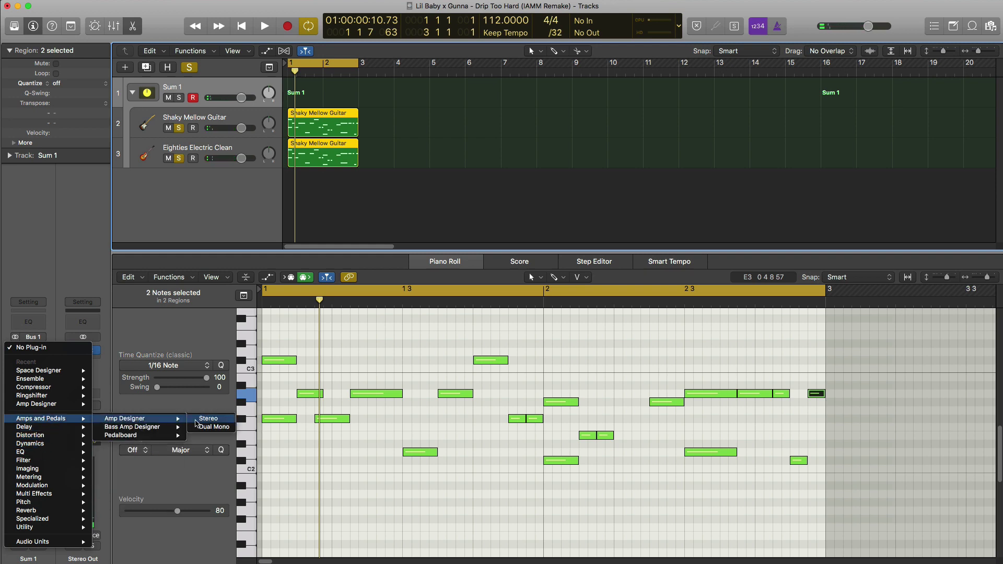
left_click(198, 420)
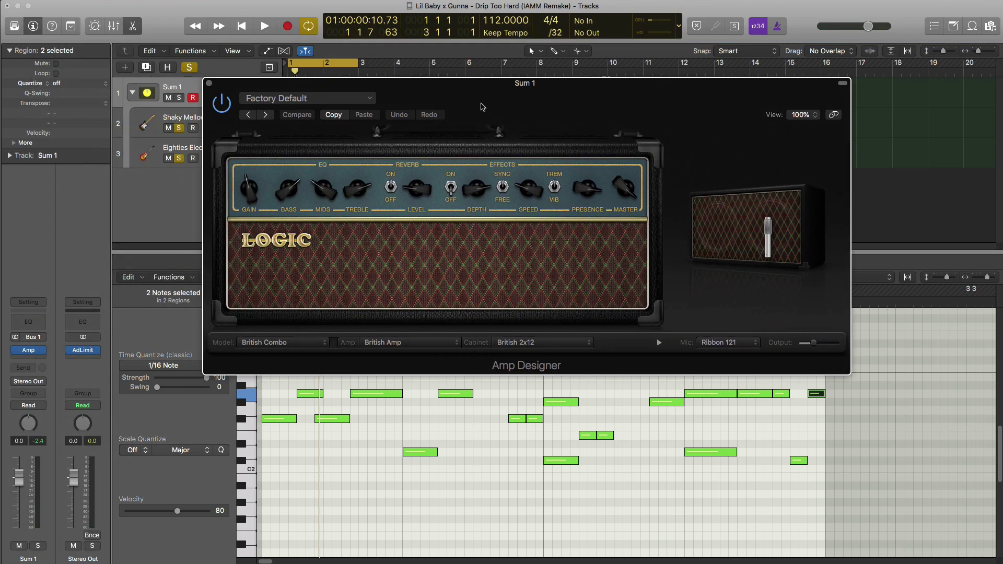
left_click(360, 98)
mouse_move(309, 295)
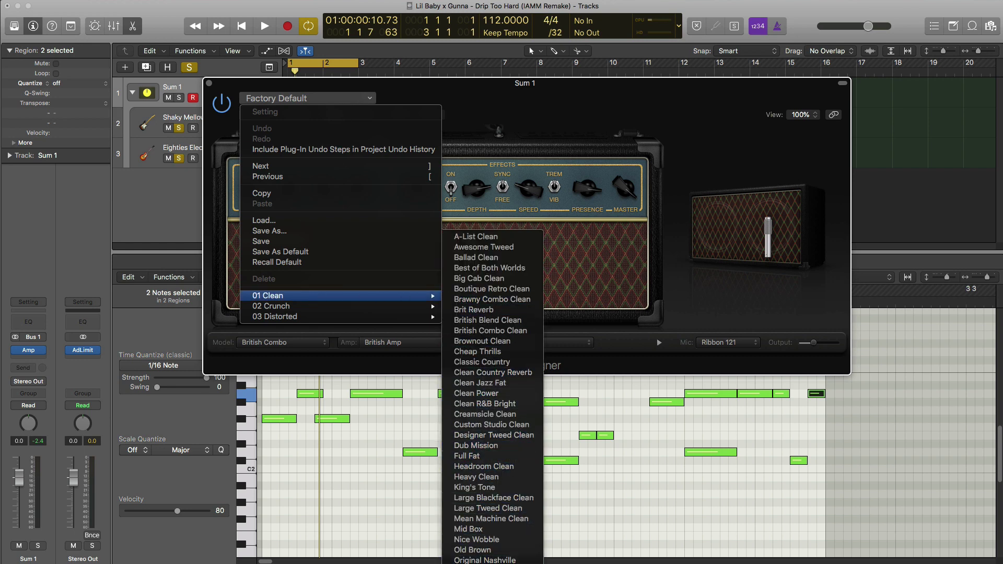
left_click(485, 555)
key("space")
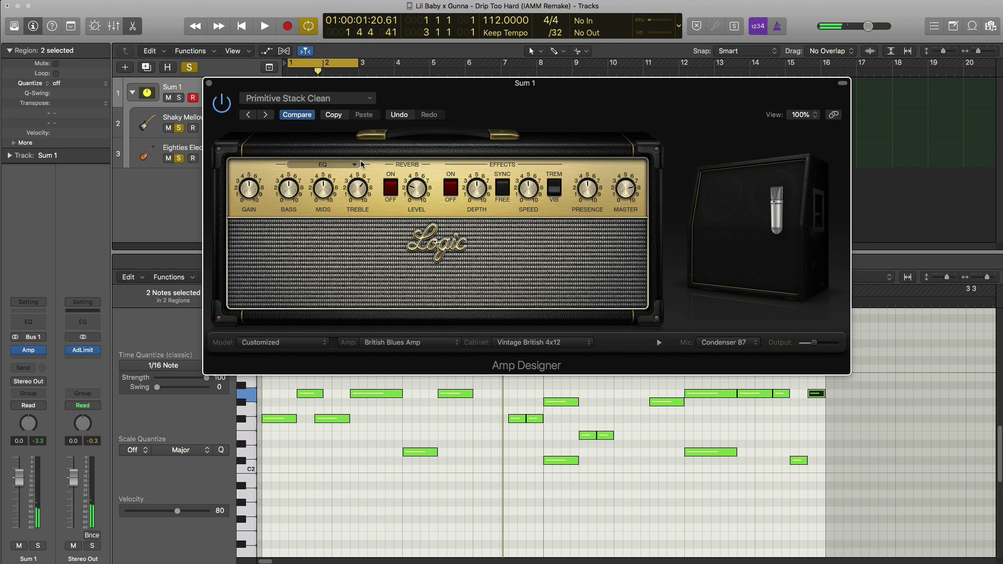
key("space")
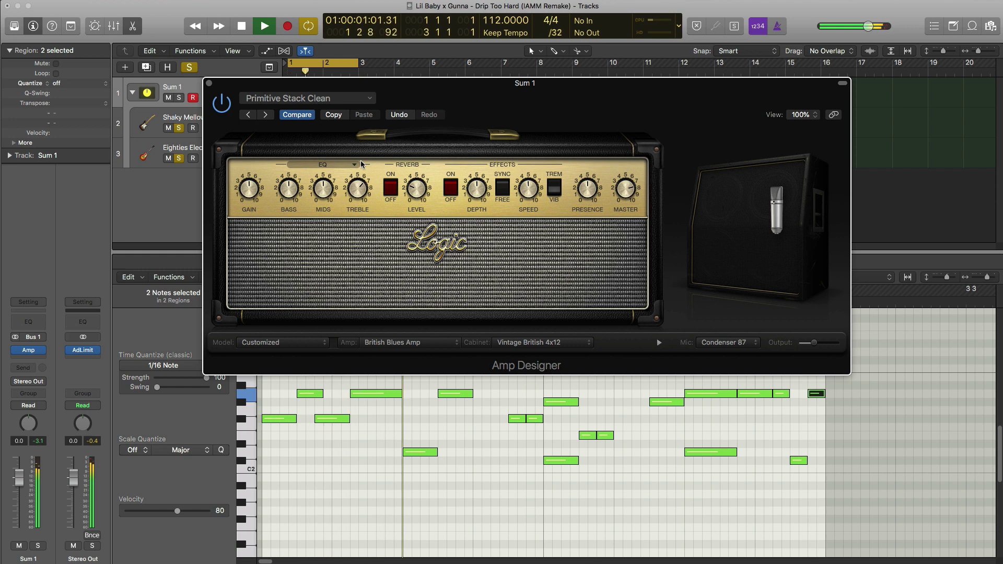
key("space")
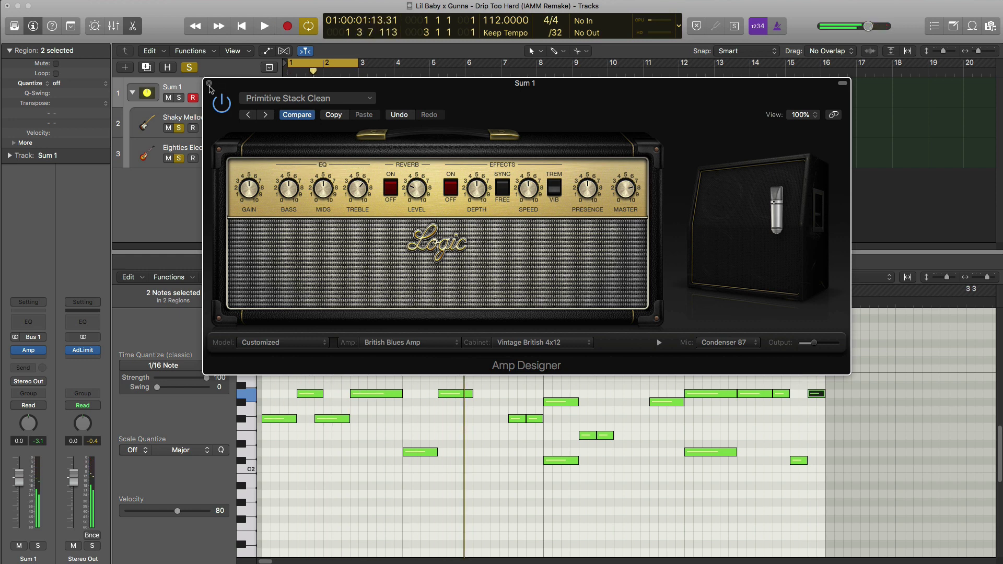
left_click(209, 84)
Add a Channel EQ to the Sum 1 stack with a high cut at 1040 Hz, 6 dB/Oct and Q 1.40.
left_click(35, 319)
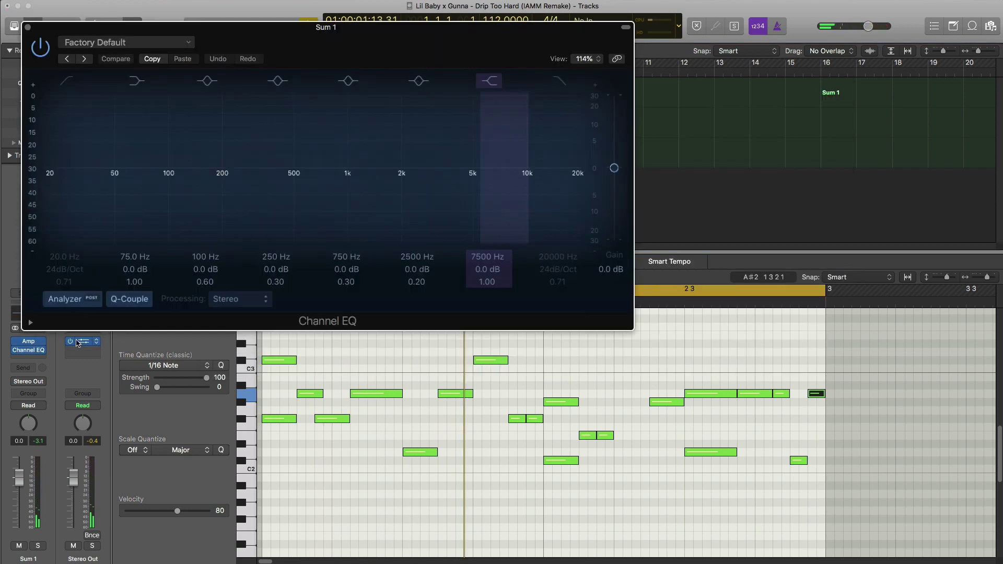
key("space")
left_click_drag(382, 43, 446, 85)
key("space")
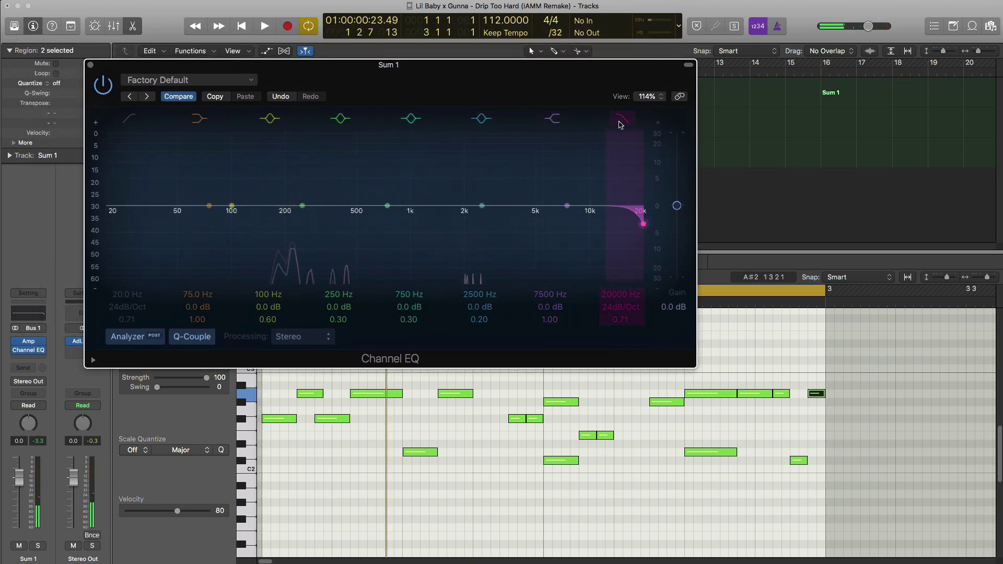
key("space")
left_click_drag(621, 294, 621, 383)
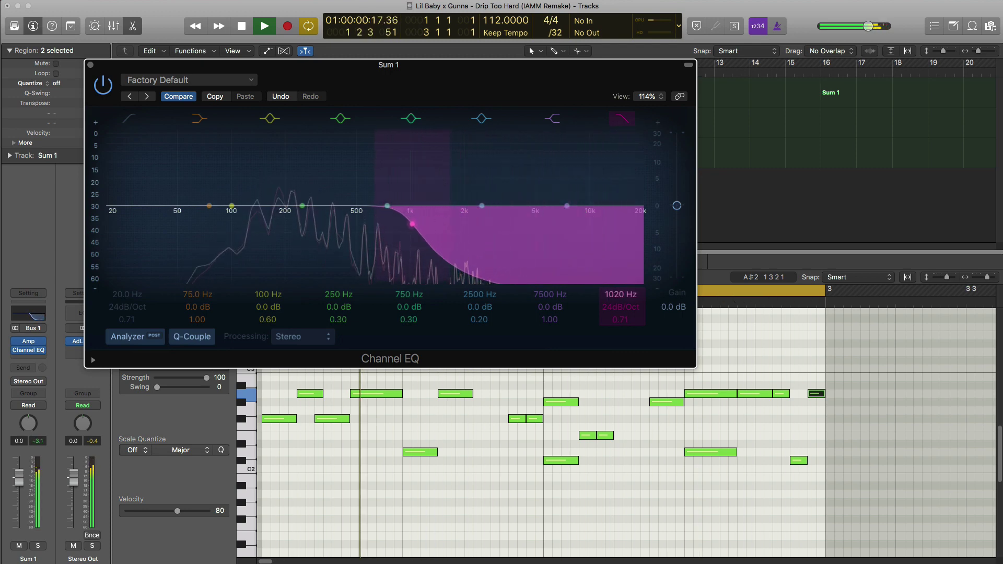
left_click_drag(621, 307, 621, 319)
key("space")
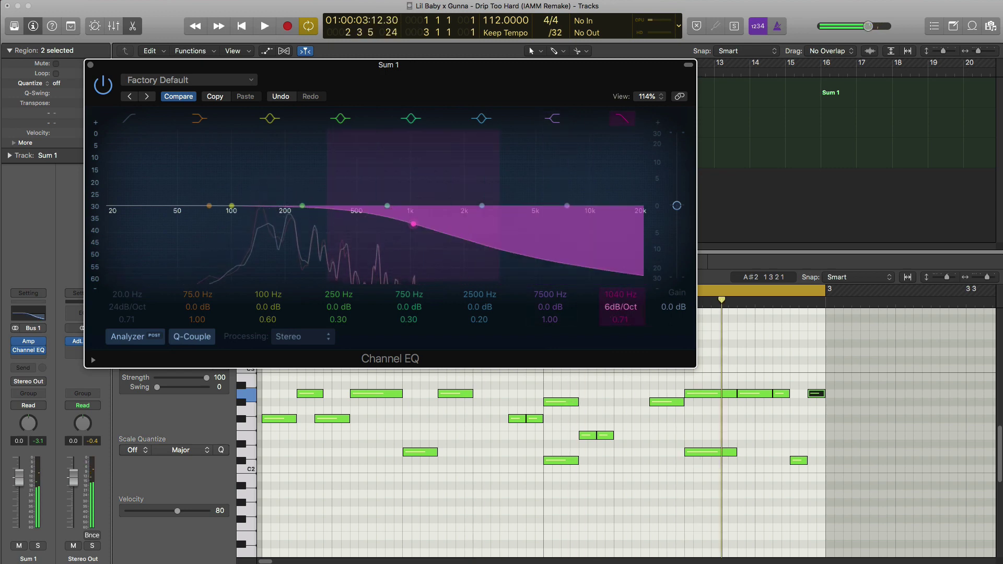
key("space")
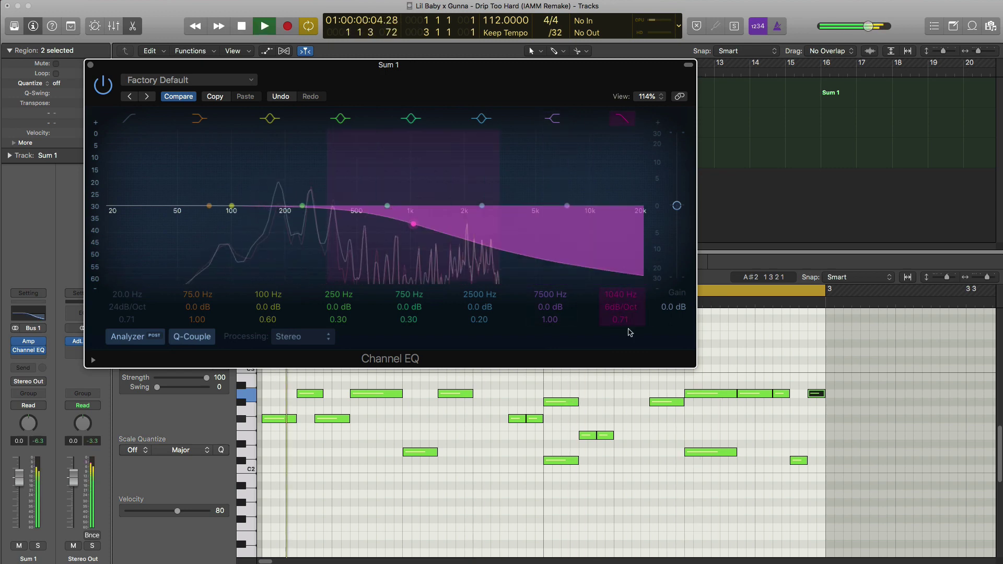
left_click_drag(623, 320, 621, 322)
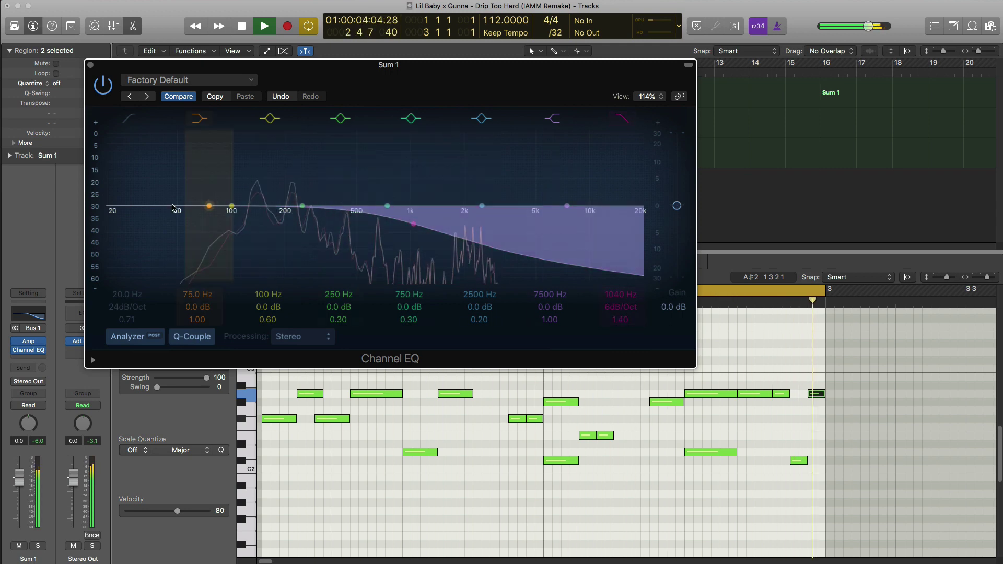
key("space")
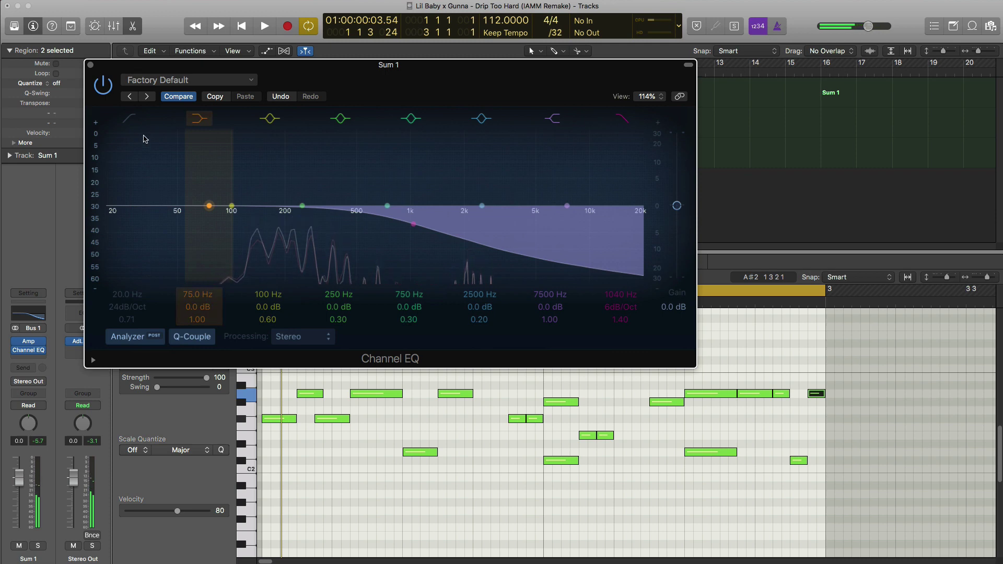
Enable the Channel EQ low cut at 345 Hz, adjust its Q while listening, and close the EQ.
left_click(131, 120)
left_click_drag(125, 297, 125, 246)
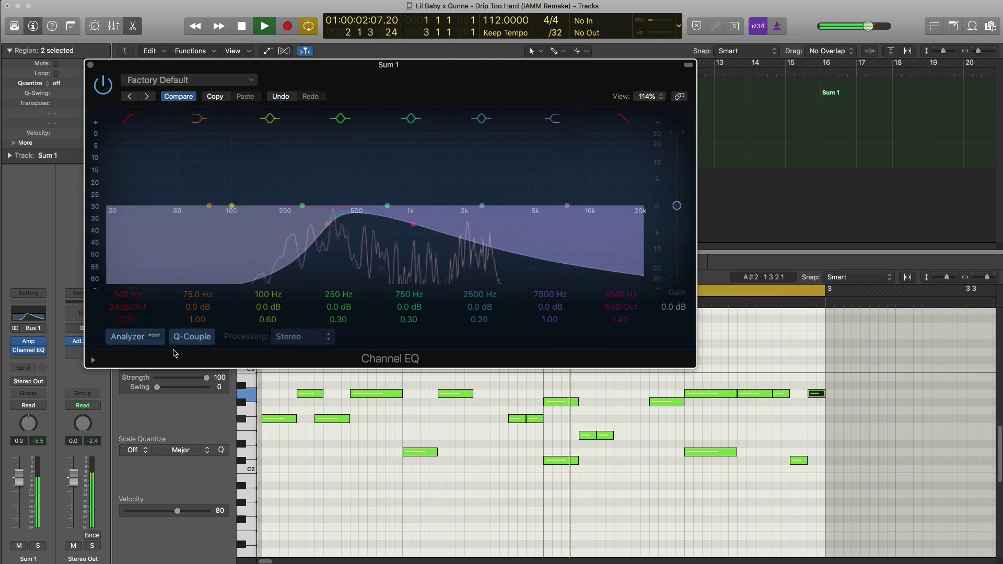
left_click_drag(126, 319, 126, 316)
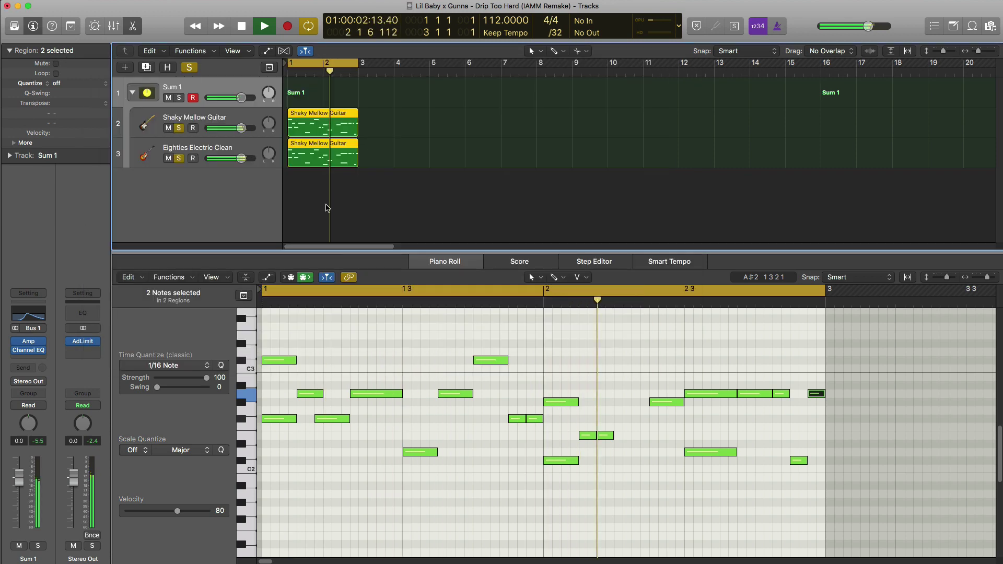
left_click(91, 65)
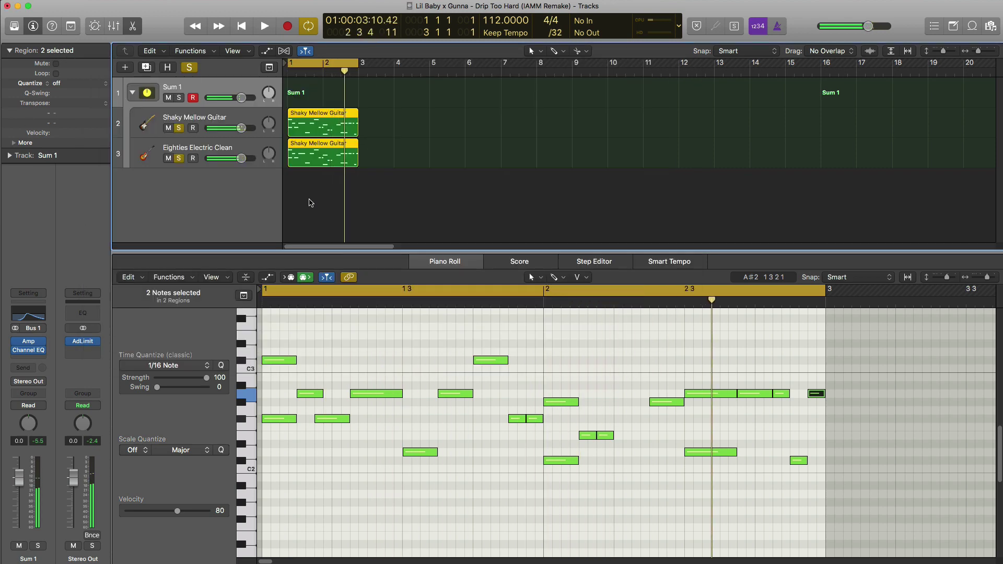
Insert a stereo Echo on the Sum 1 stack and play the guitars through it.
left_click(30, 360)
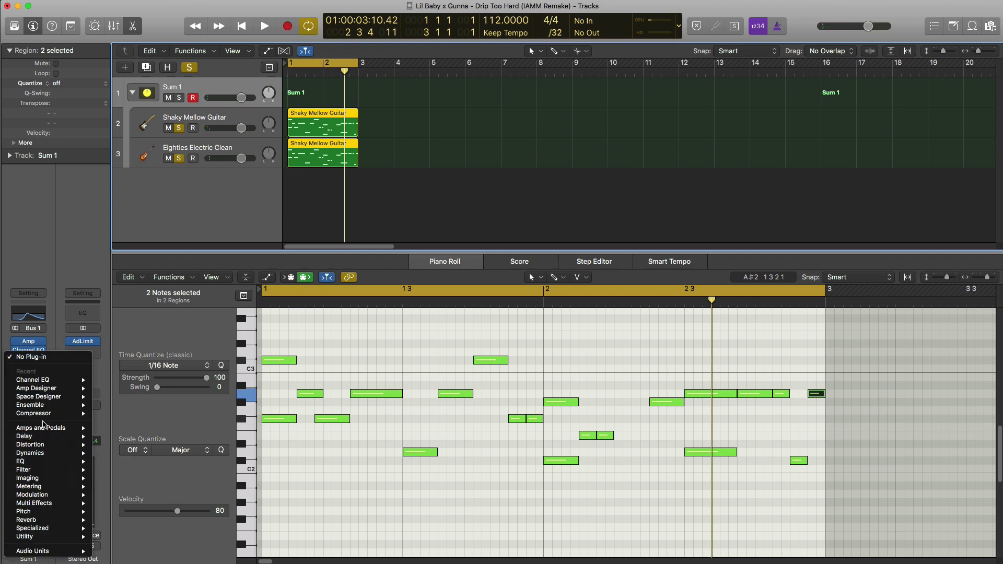
mouse_move(37, 436)
mouse_move(119, 447)
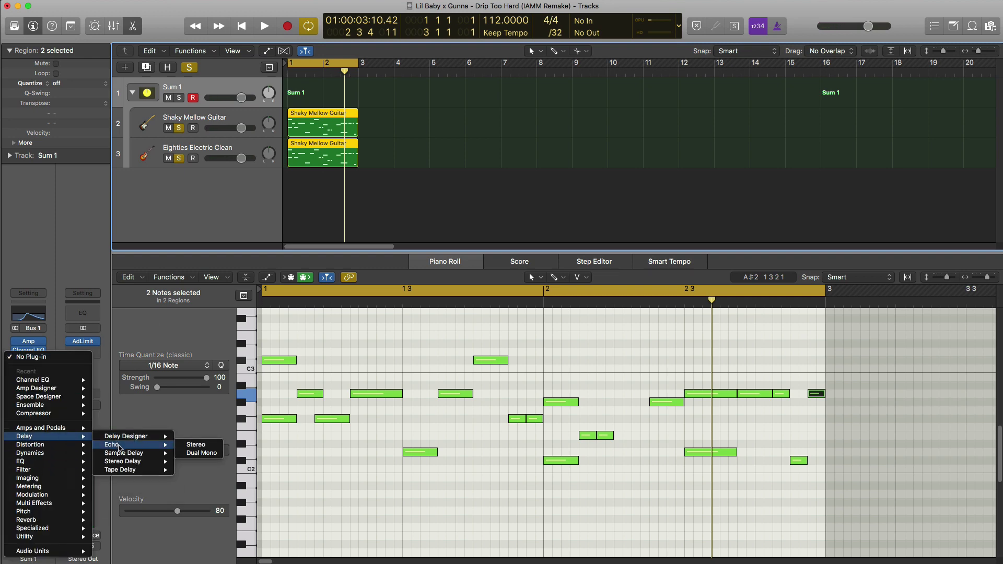
left_click(190, 446)
key("space")
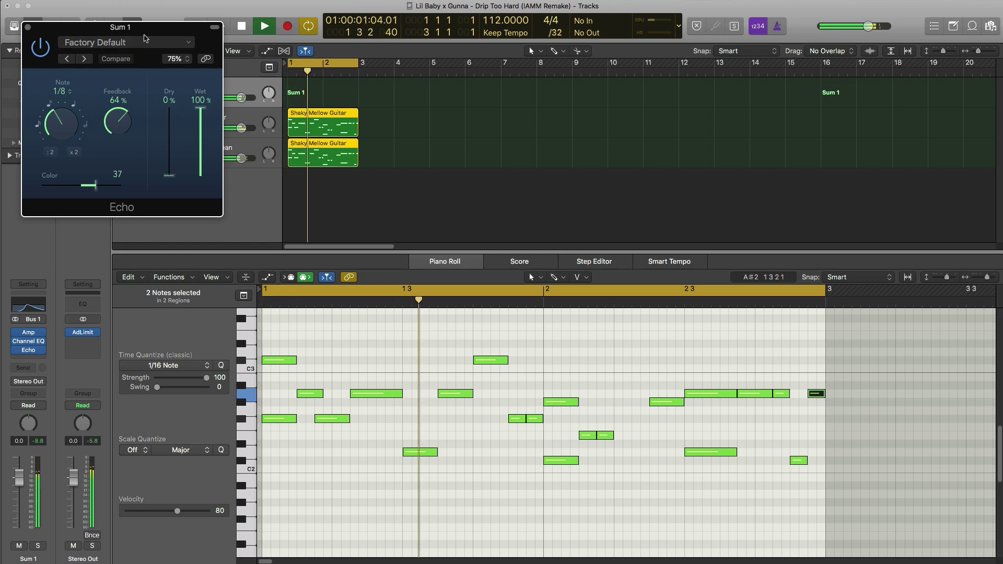
Set the Echo on Sum 1 to 100% dry and 20% wet while listening, and close it.
left_click_drag(144, 38, 422, 168)
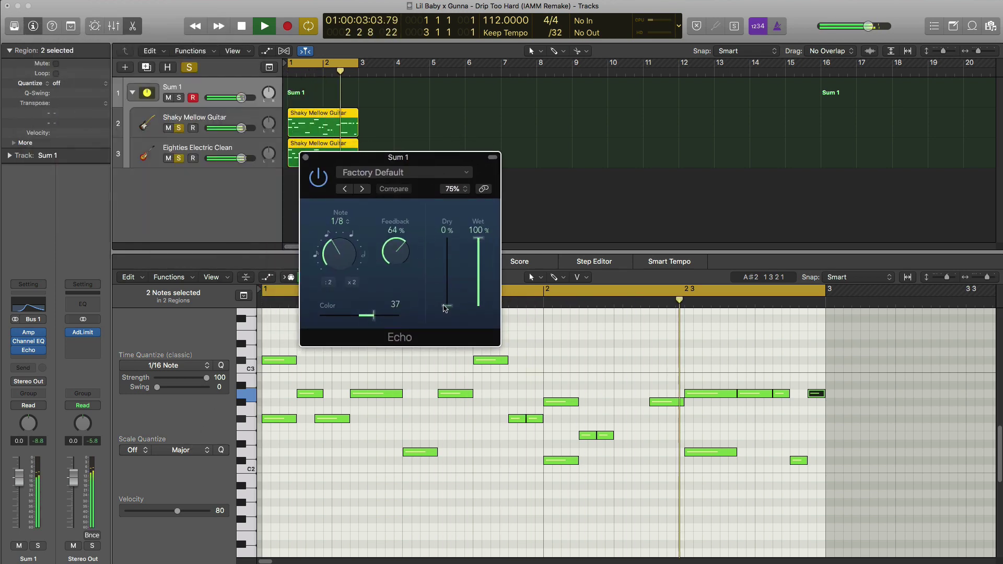
left_click_drag(445, 308, 446, 239)
key("space")
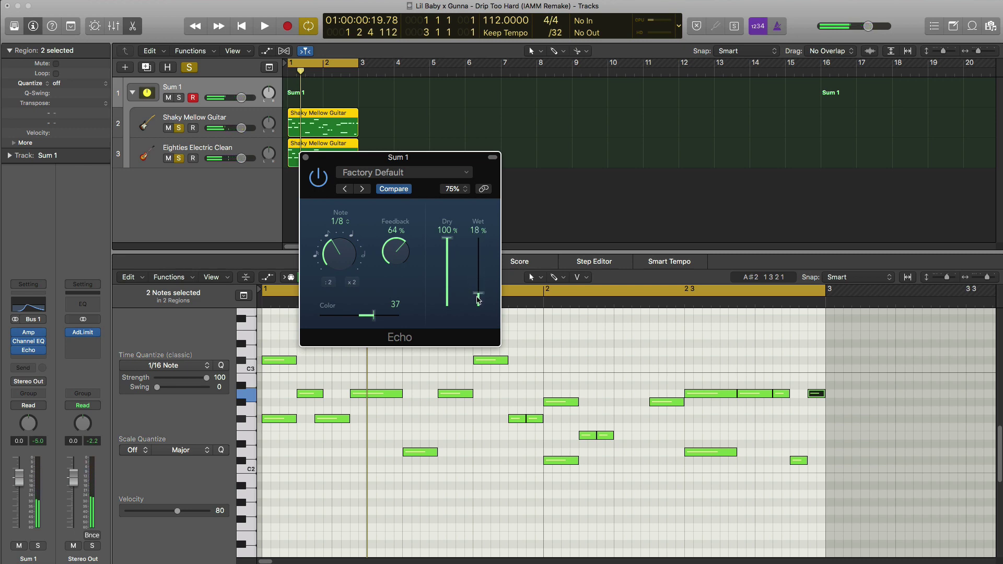
key("space")
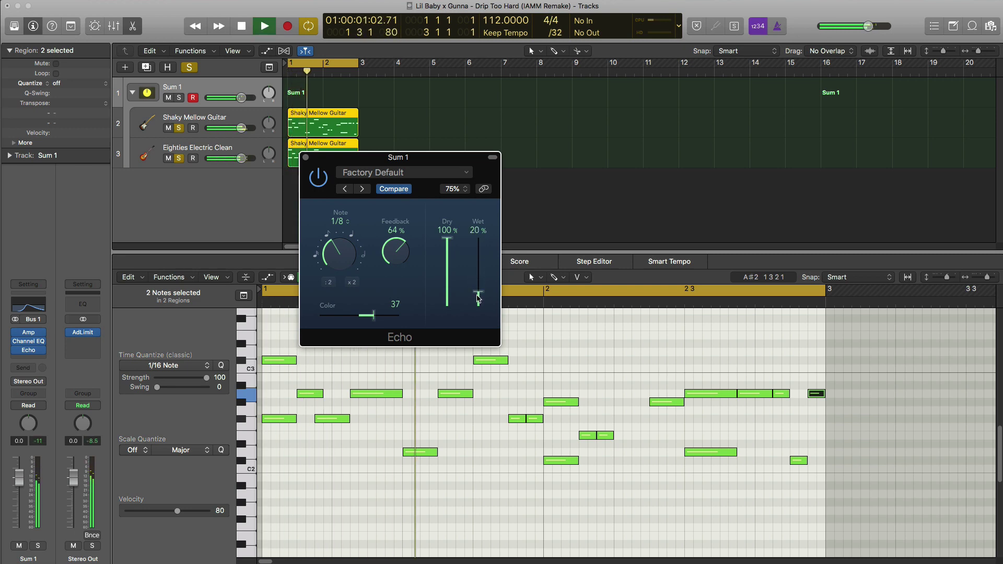
key("super+w")
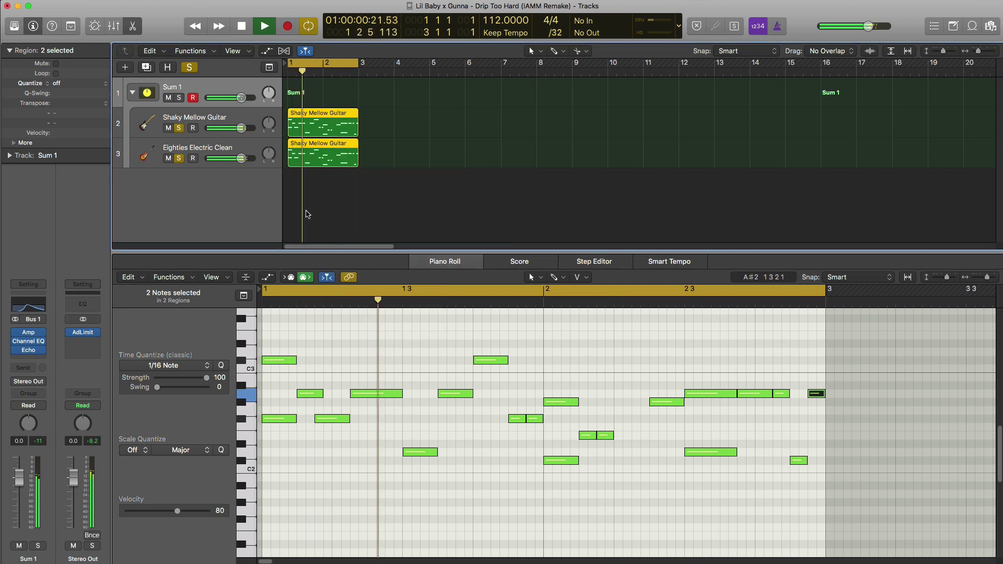
key("space")
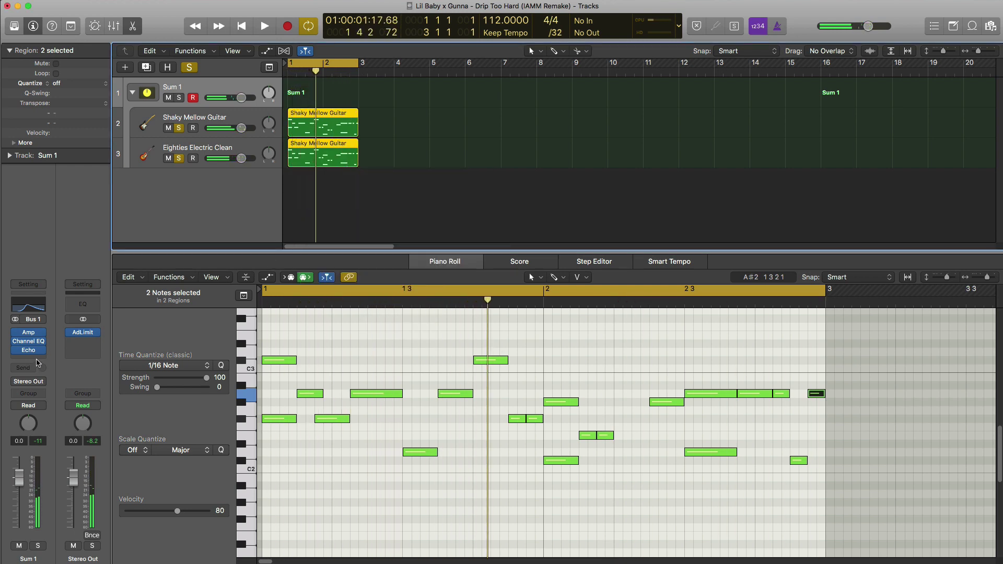
Insert a stereo Space Designer reverb after the Echo on the Sum 1 stack.
left_click(36, 358)
mouse_move(62, 405)
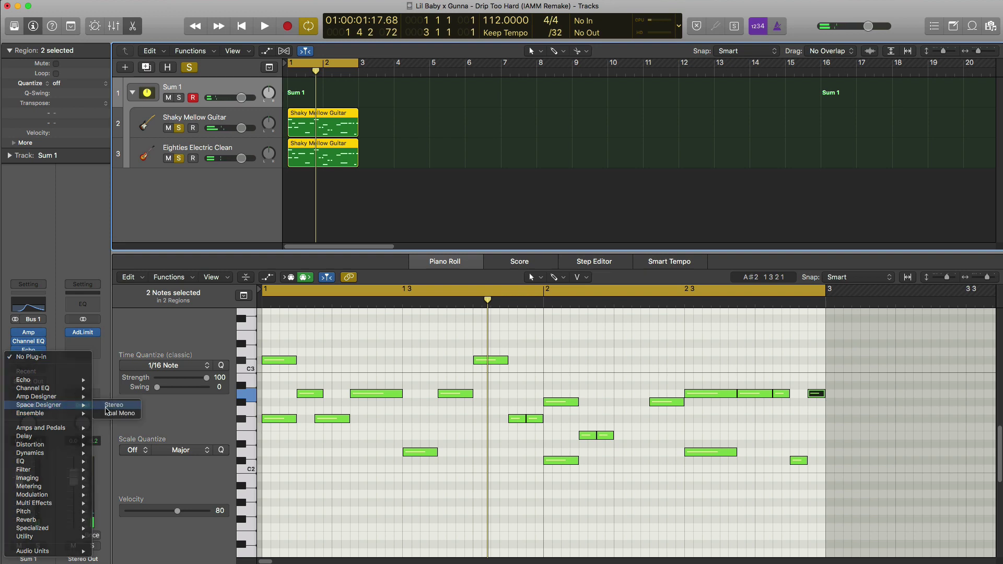
left_click(107, 407)
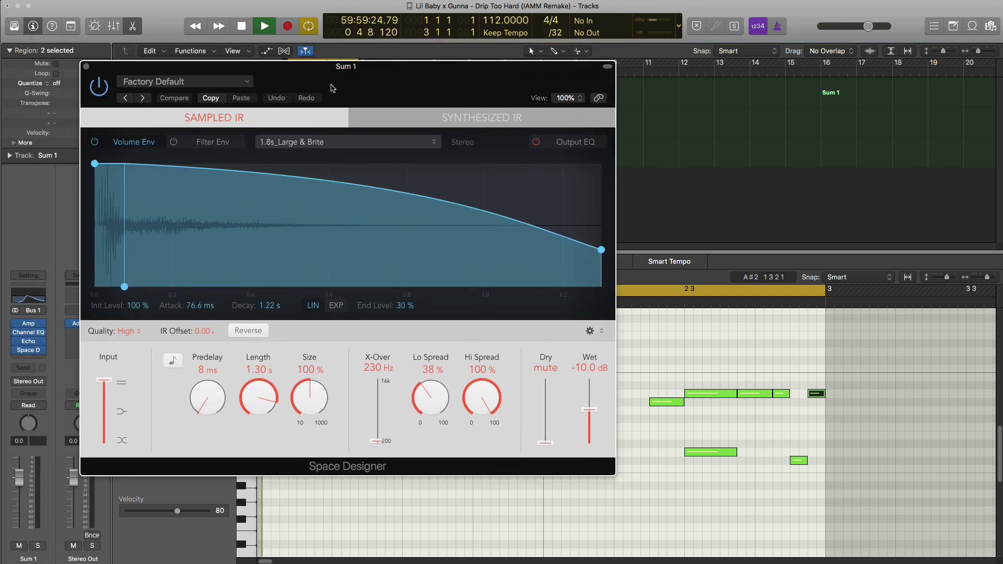
Audition the large warped-space reverb presets 03.6s Deep Space, 03.3s Long Sweep Verb and 03.1s Spaces In Between.
left_click(236, 84)
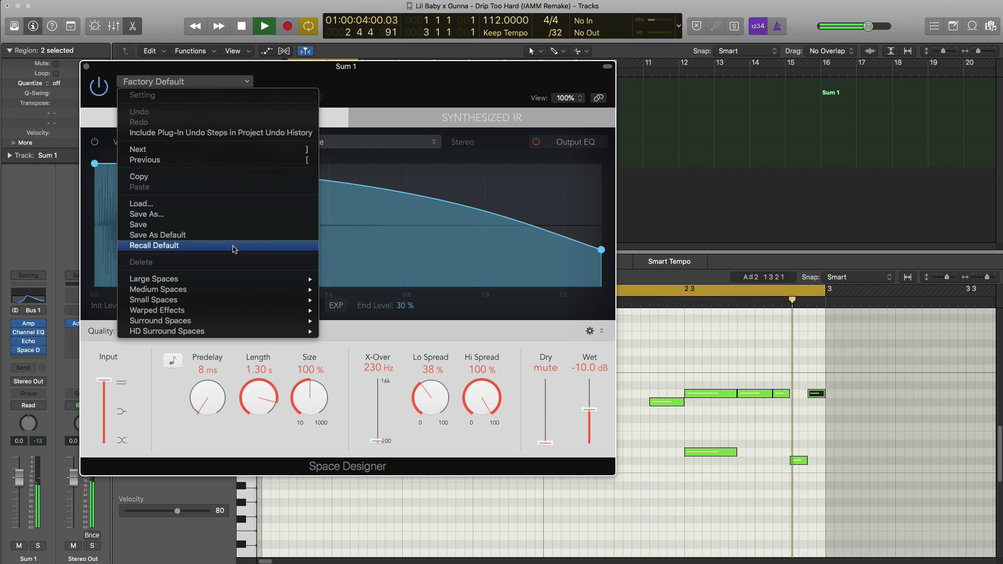
mouse_move(283, 280)
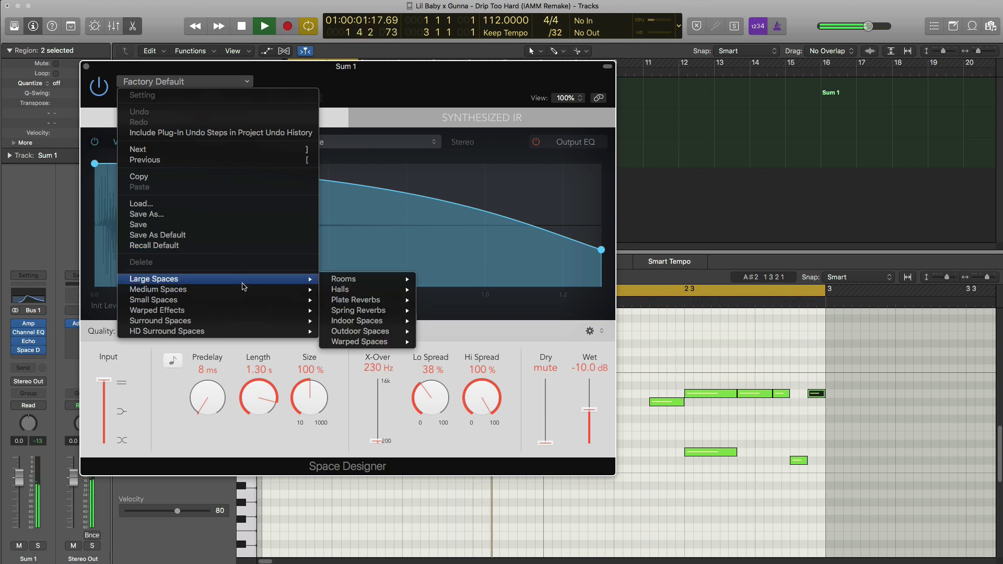
mouse_move(376, 348)
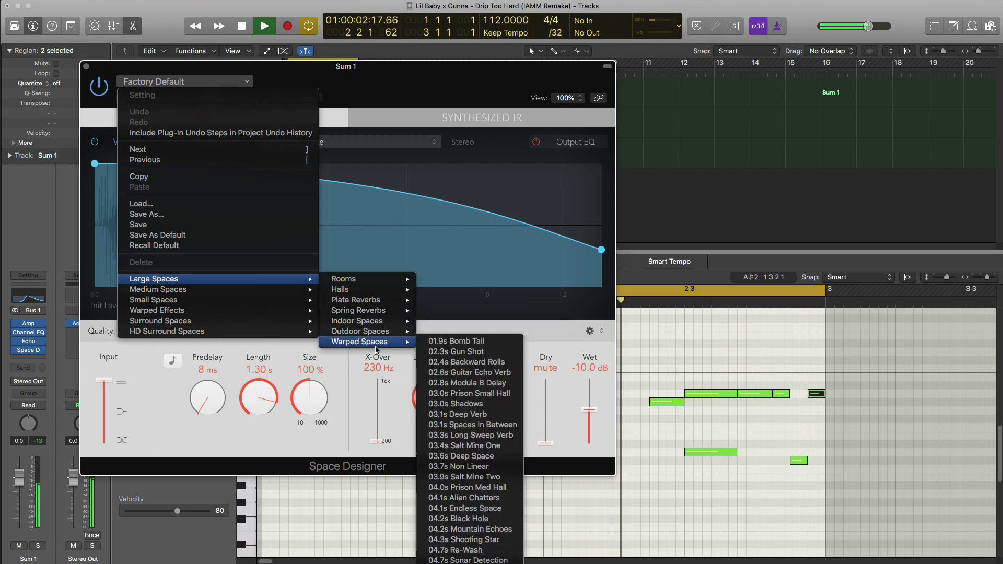
left_click(485, 458)
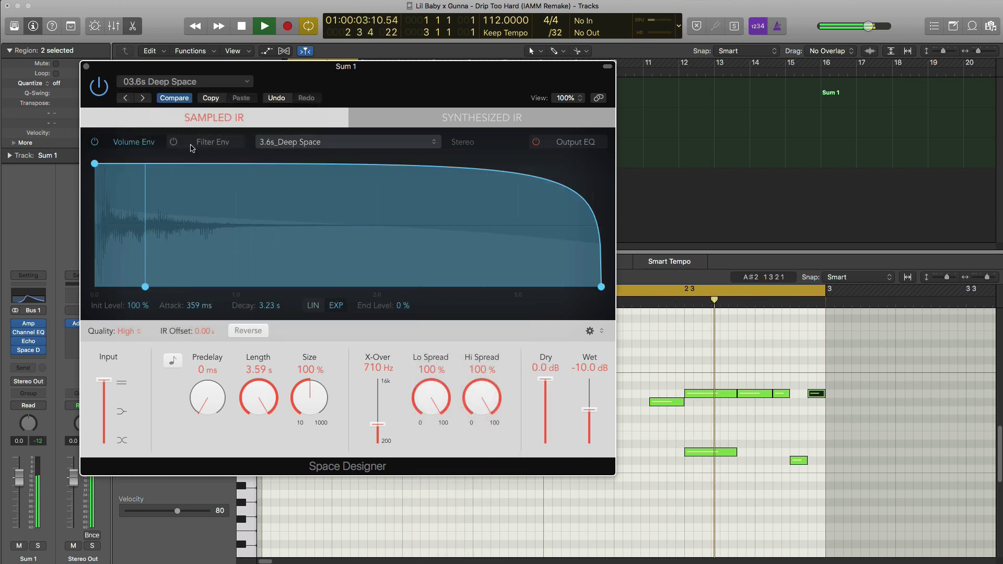
left_click(125, 99)
left_click(126, 99)
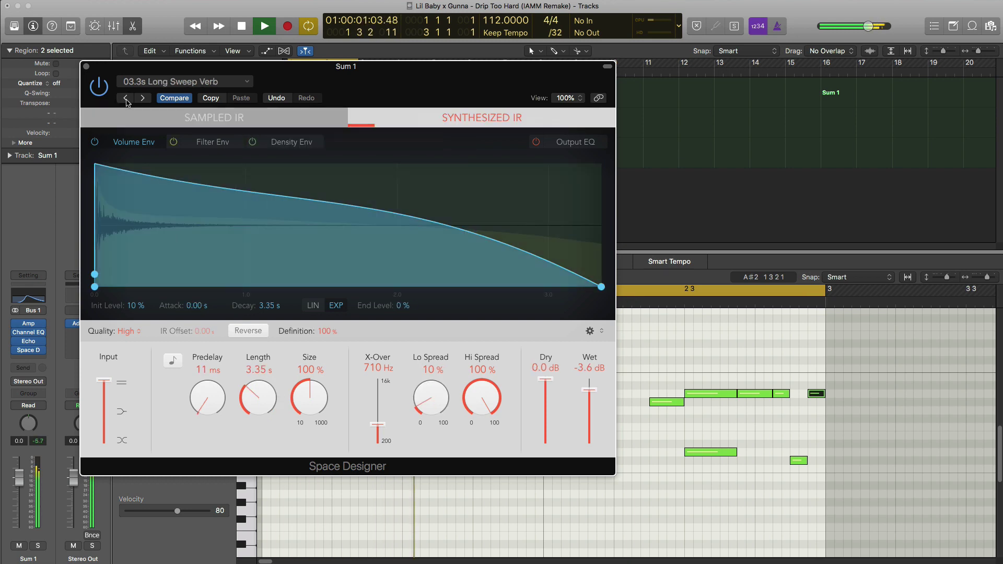
left_click(125, 98)
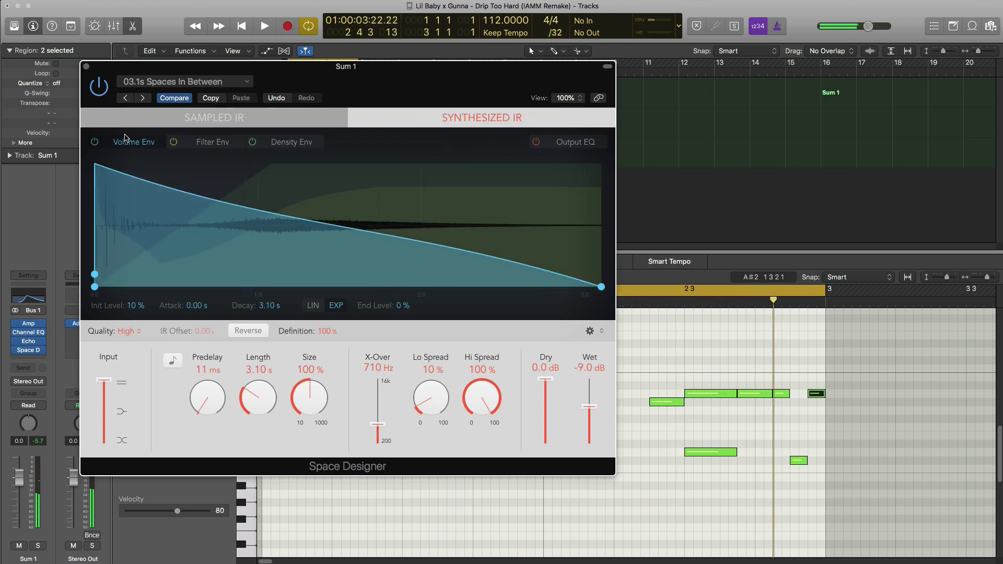
Load the large warped-space preset 03.1s Deep Verb with the wet level at -14.0 dB, and close Space Designer.
left_click(175, 82)
mouse_move(241, 281)
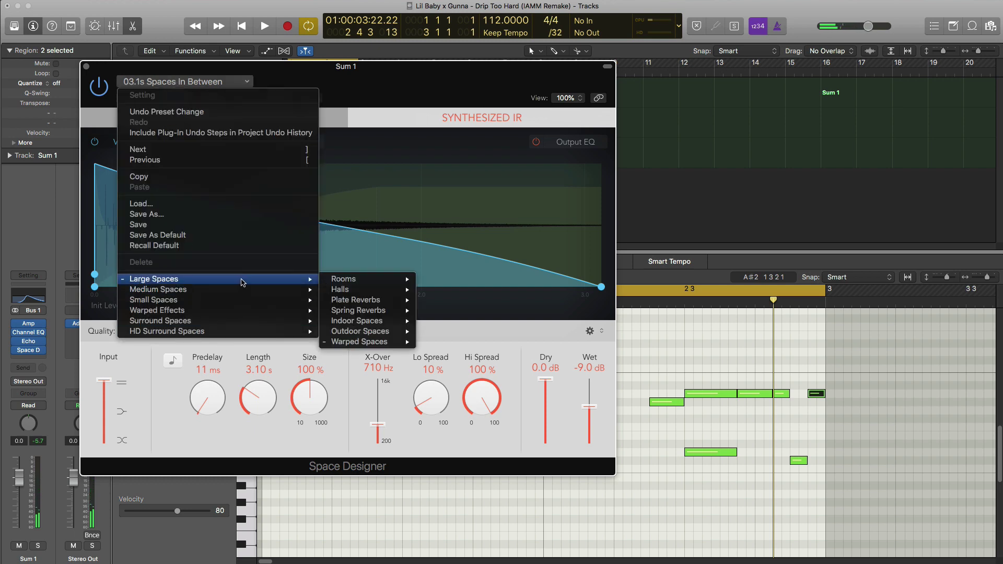
mouse_move(403, 342)
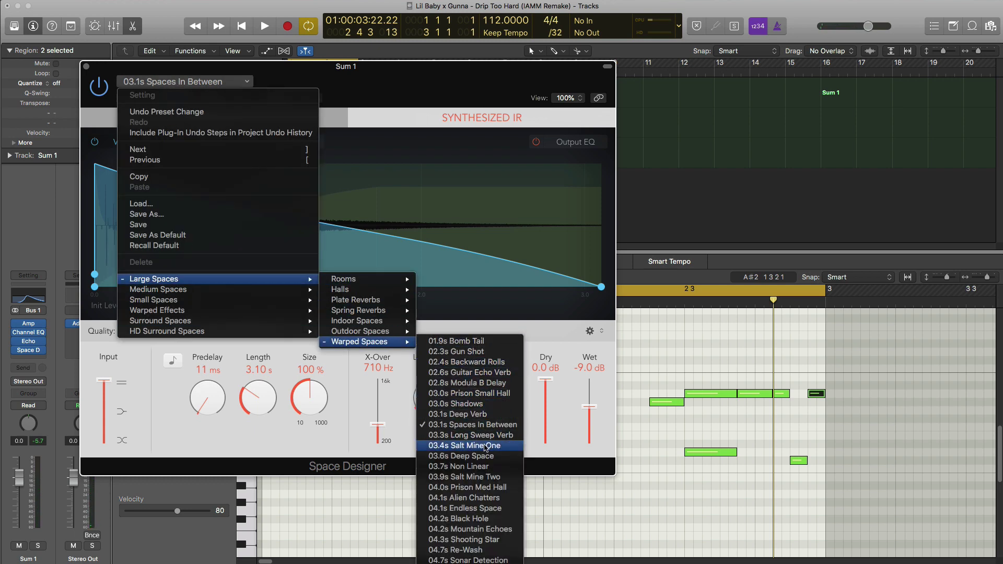
left_click(470, 414)
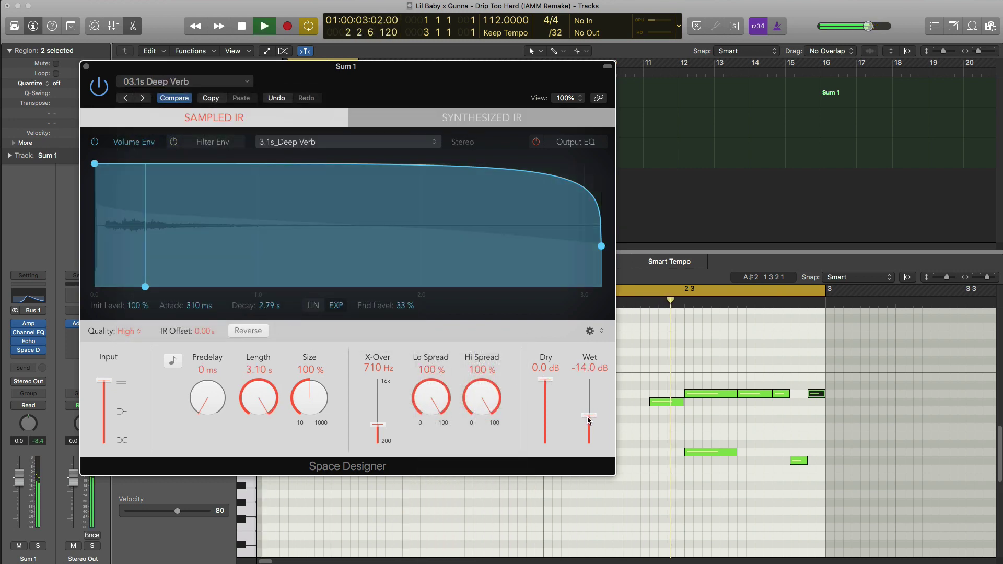
left_click(86, 66)
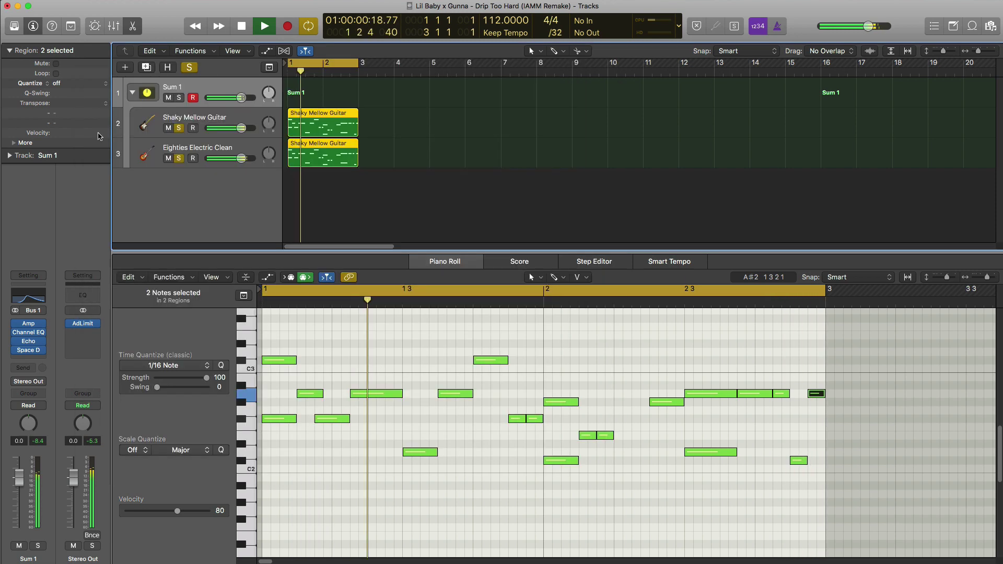
Lower the Shaky Mellow Guitar volume to -2.8 dB and reduce the Eighties Electric Clean volume slightly further while listening to the balance.
key("x")
key("x")
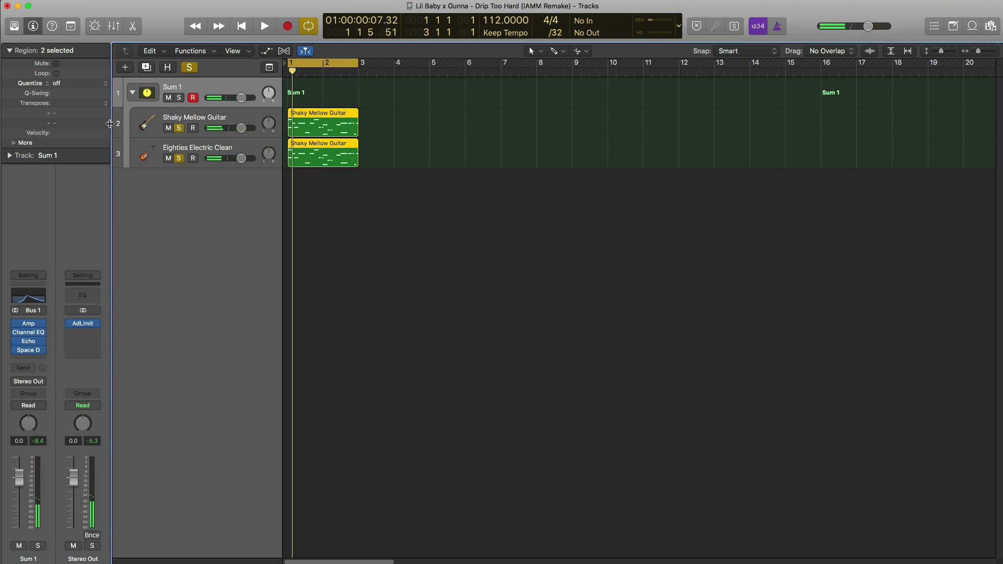
left_click(241, 124)
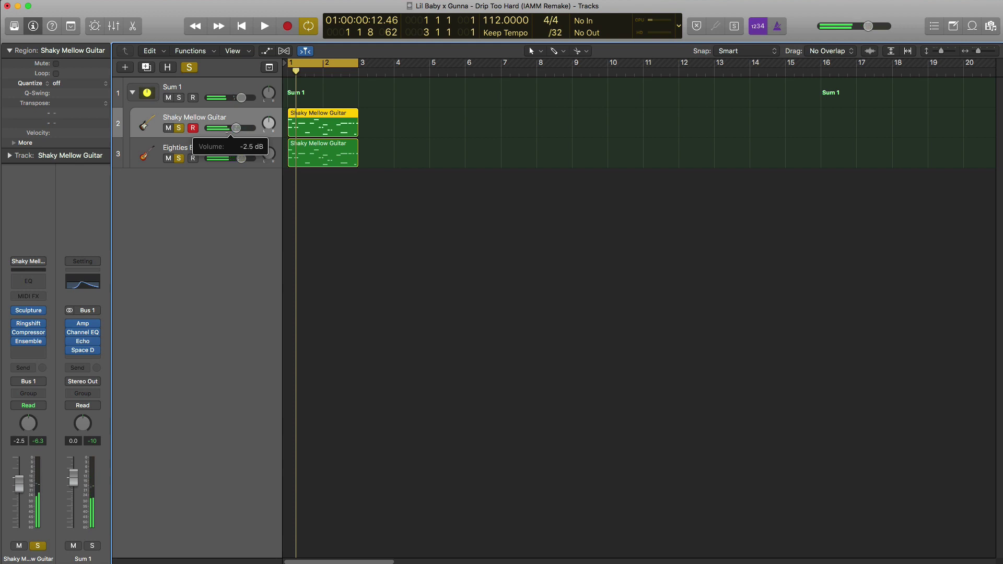
key("space")
left_click_drag(236, 128, 232, 158)
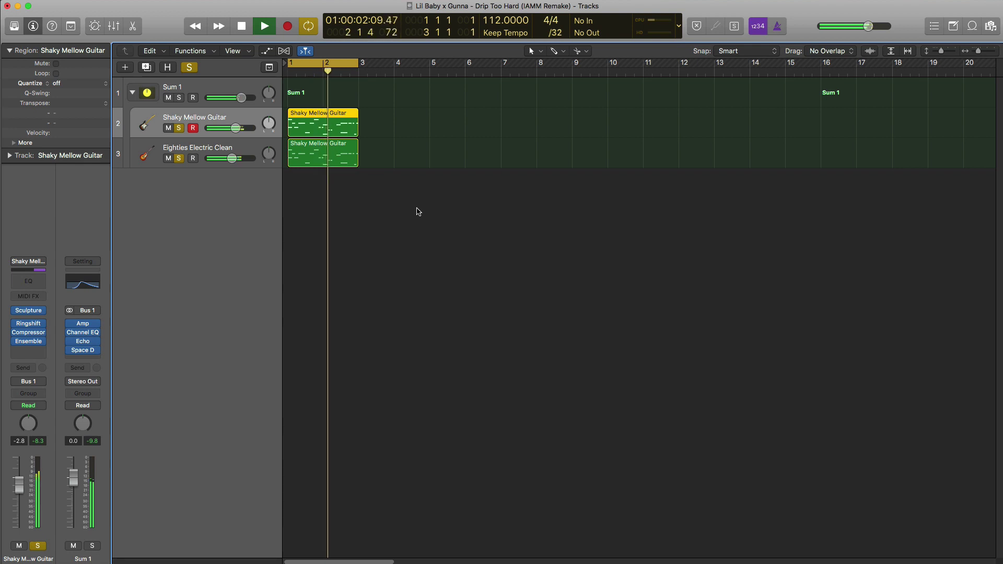
key("space")
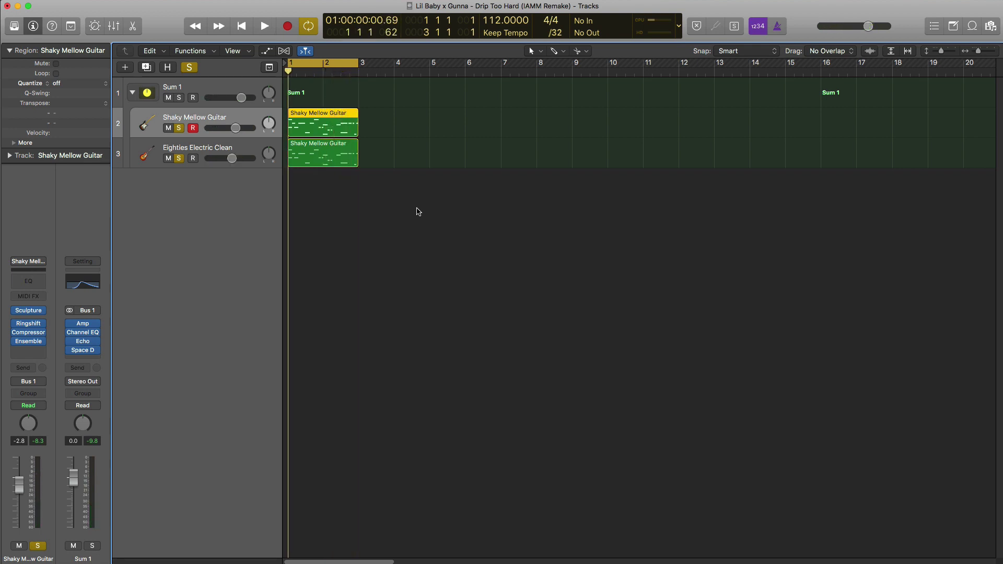
Repeat both guitar regions twice so they run to bar 7, and move the cycle range to bars 5 to 7.
scroll(393, 161, "down", 2)
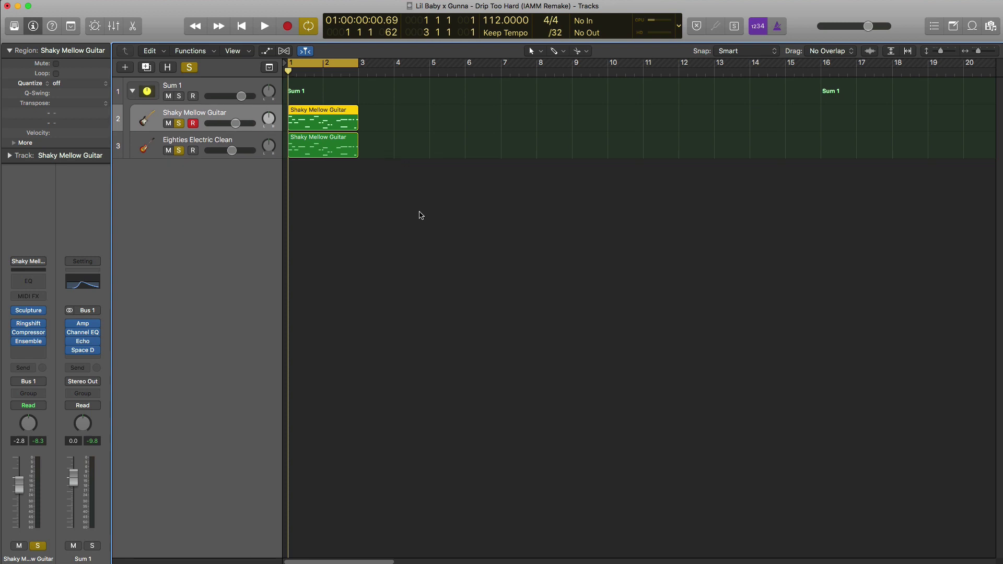
left_click_drag(421, 216, 279, 103)
key("super+r")
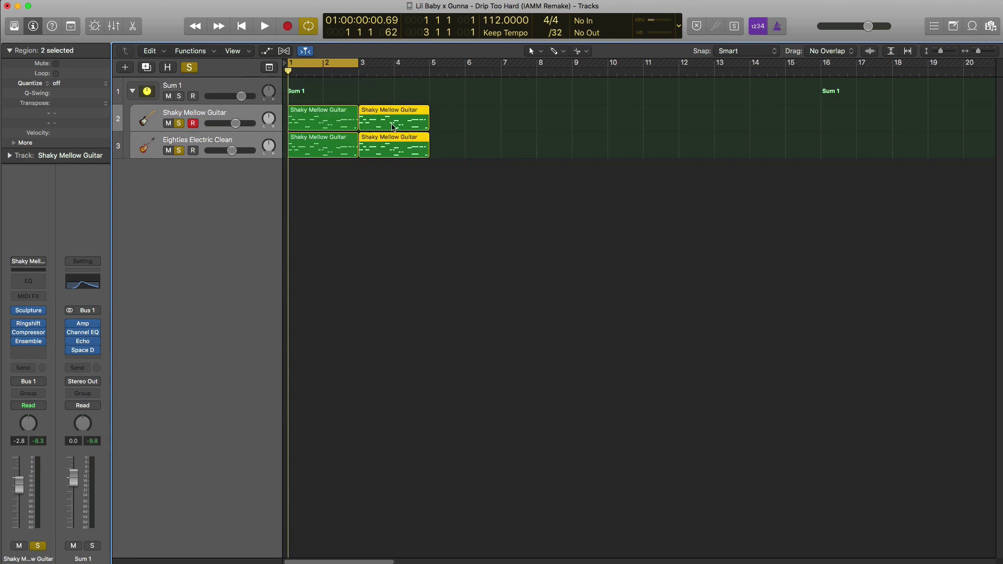
key("super+r")
left_click_drag(343, 70, 485, 70)
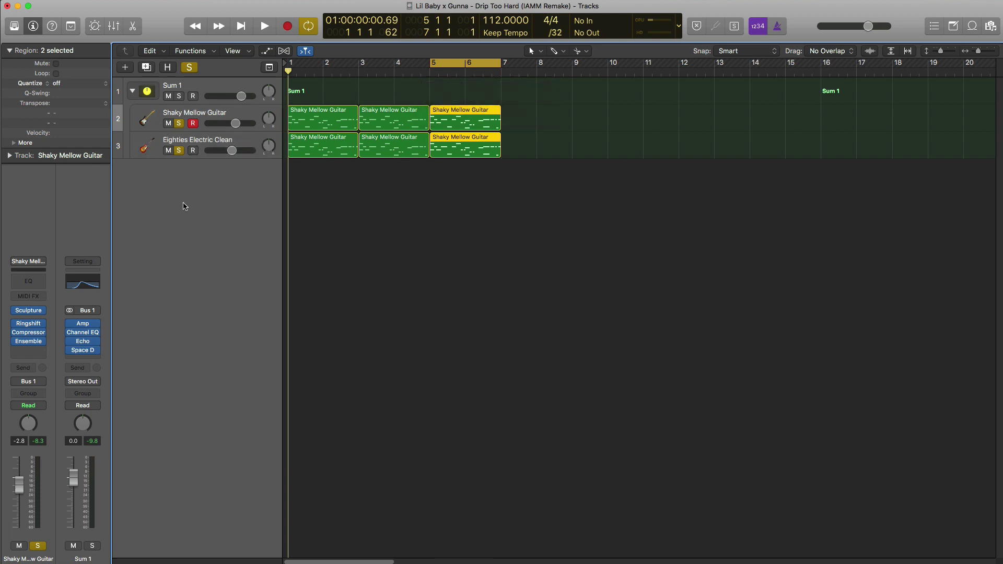
Add a software instrument track with EXS24 and load the drip too hard drum kit sampler instrument.
left_click(125, 68)
key("Return")
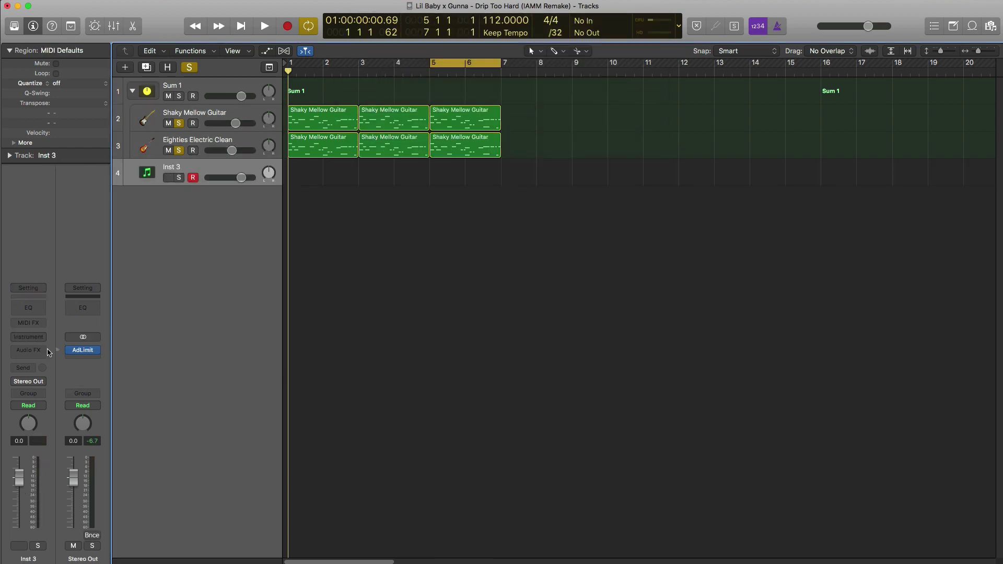
left_click(47, 337)
left_click(37, 357)
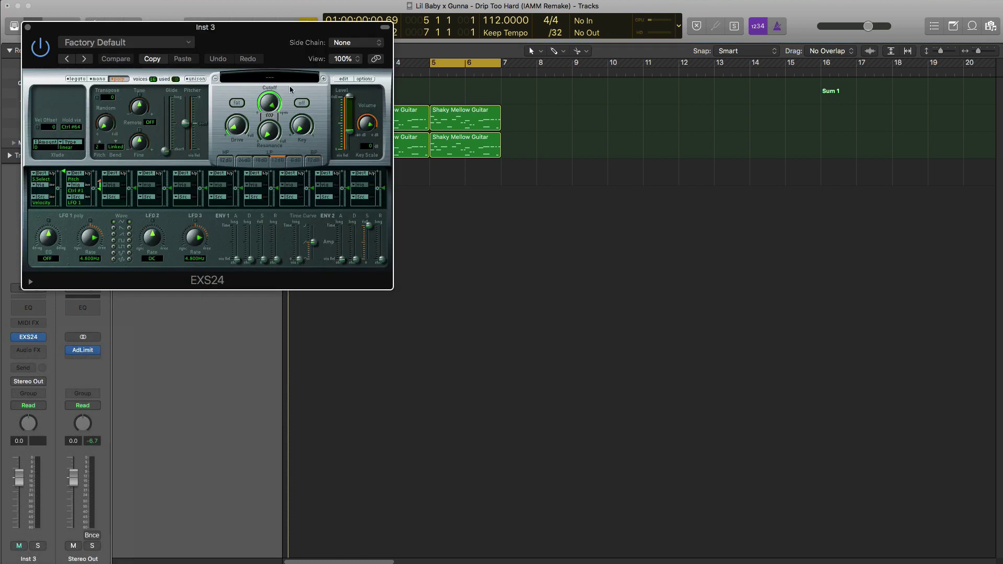
left_click(277, 84)
mouse_move(303, 155)
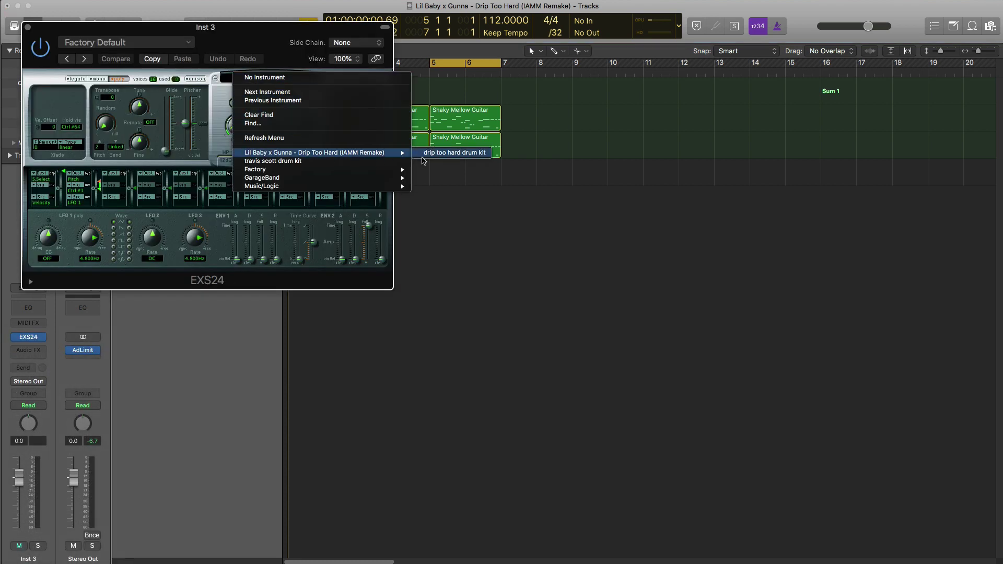
left_click(437, 154)
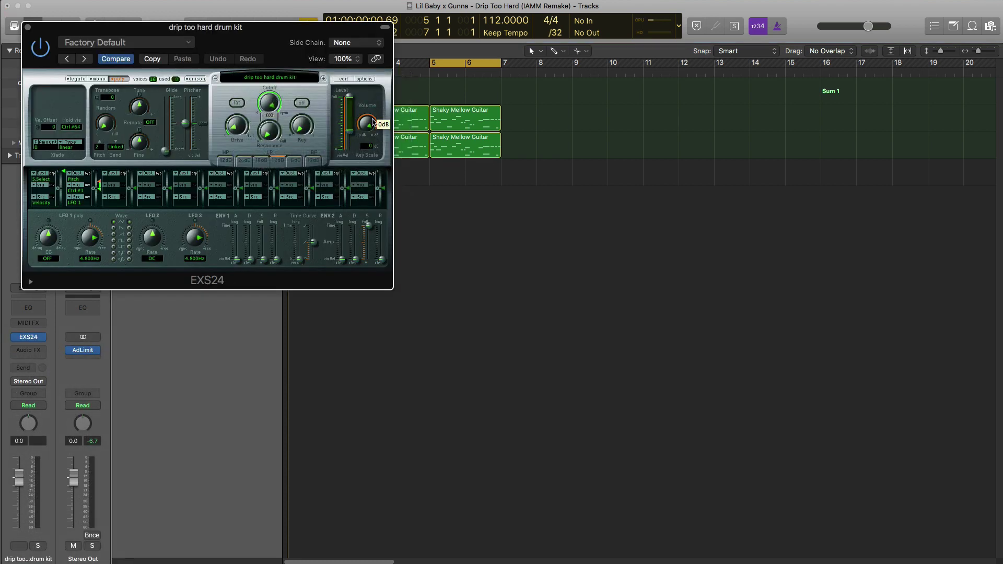
left_click(27, 27)
Create an empty drum kit region from bar 5 to bar 7, unsolo the guitar tracks, and open the region for note editing.
left_click_drag(461, 183, 501, 182)
left_click(179, 151)
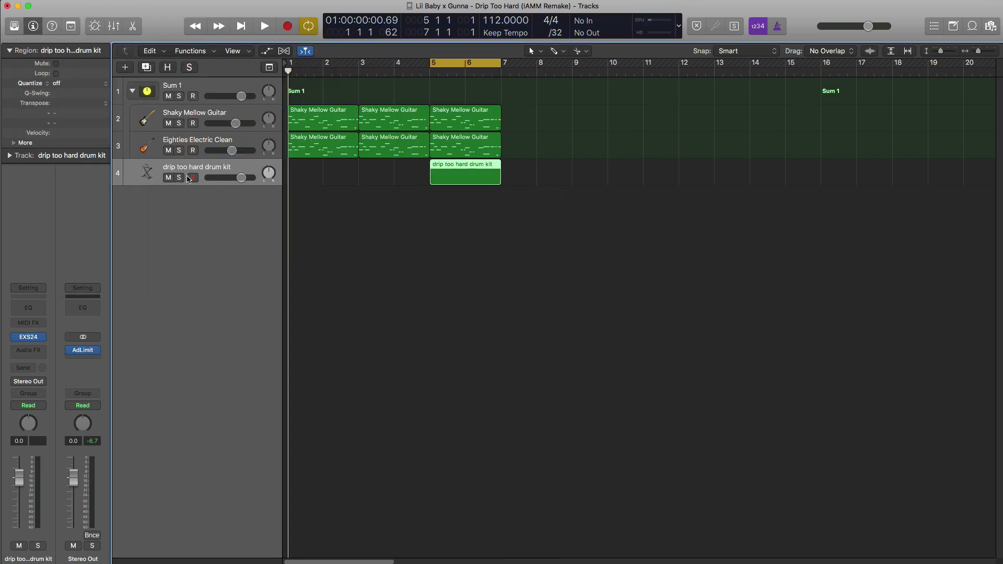
double_click(446, 176)
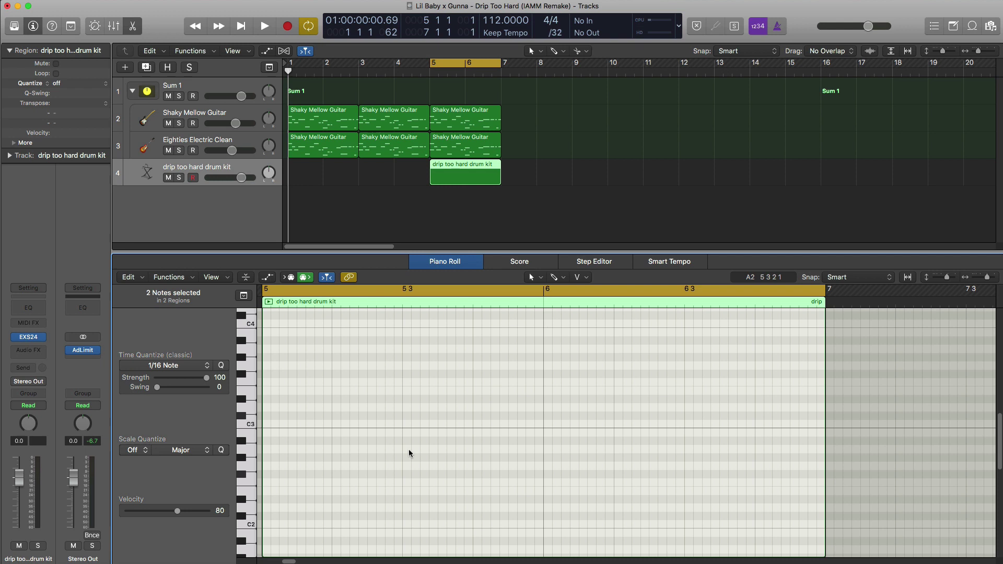
Add C#3 drum hits on beat 3 of bars 5 and 6, and lower the drum kit track volume to -2.5 dB.
key("space")
left_click(478, 416)
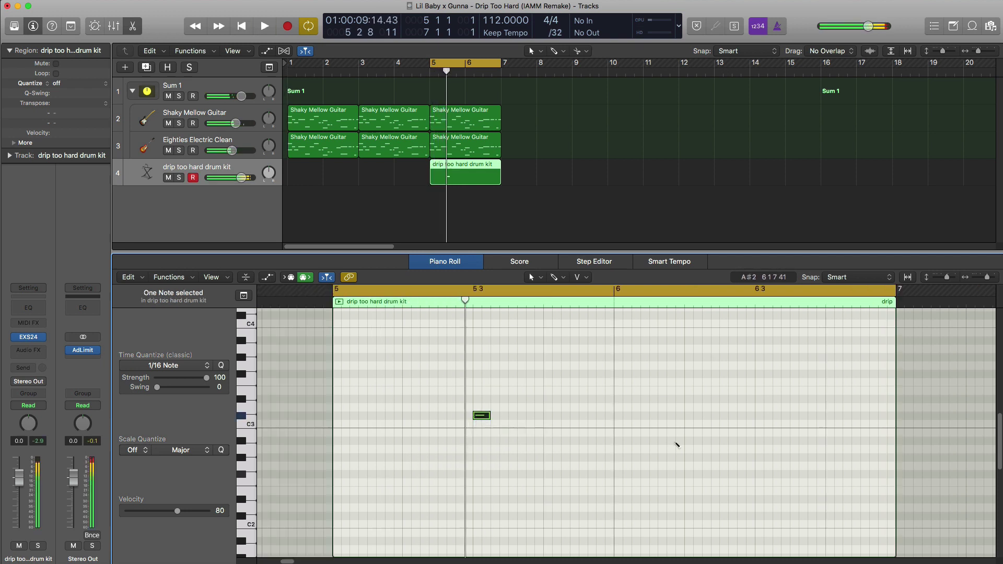
left_click(757, 416)
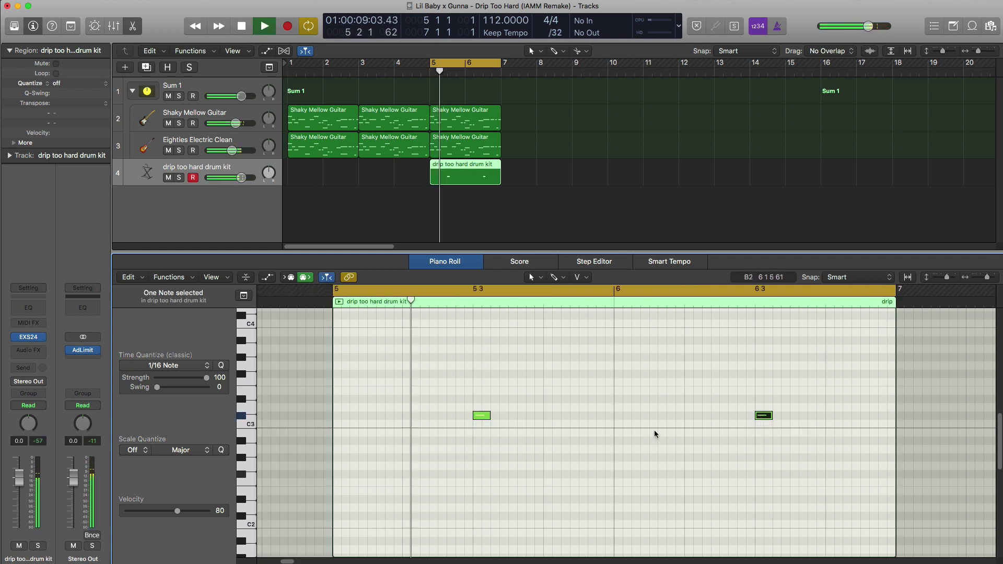
left_click_drag(241, 178, 235, 178)
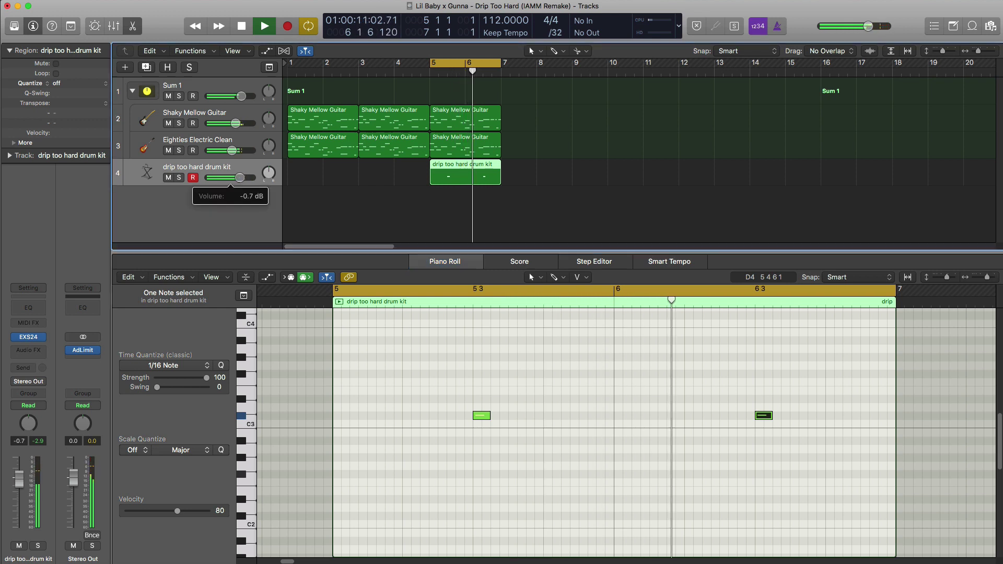
key("space")
Add Space Designer reverb to the drum kit track and set its Wet level to -40 dB.
left_click(44, 353)
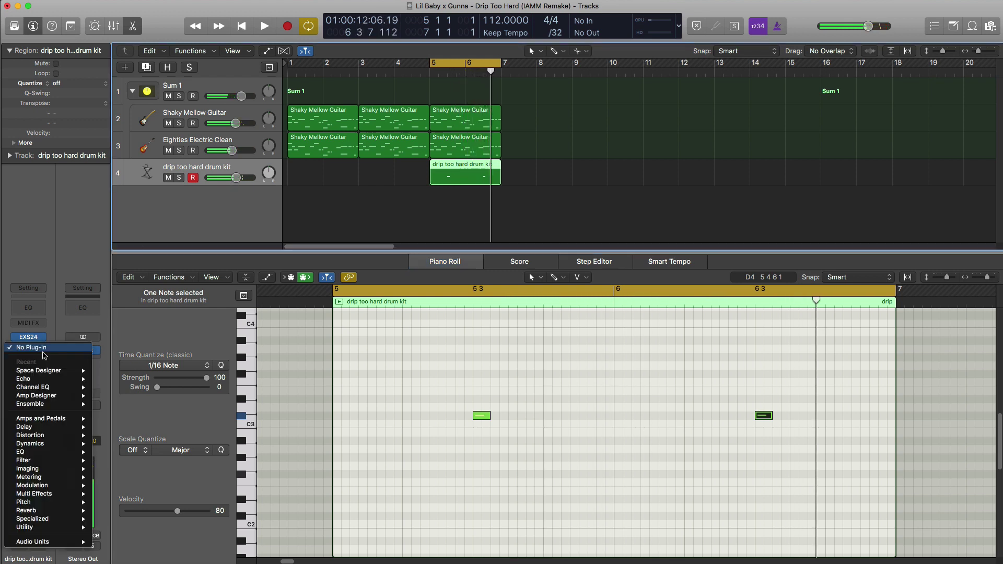
left_click(113, 371)
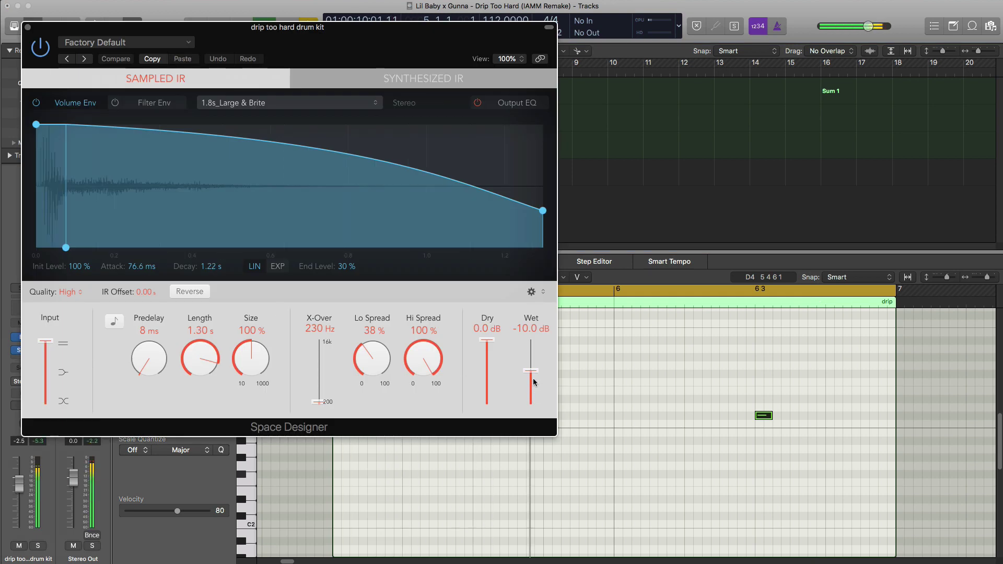
left_click_drag(534, 382, 529, 401)
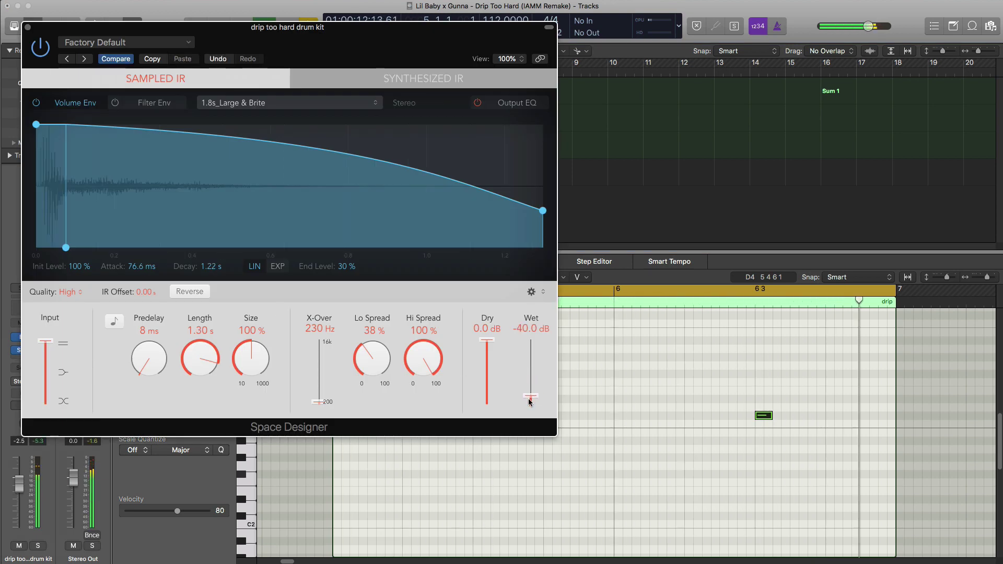
left_click(29, 27)
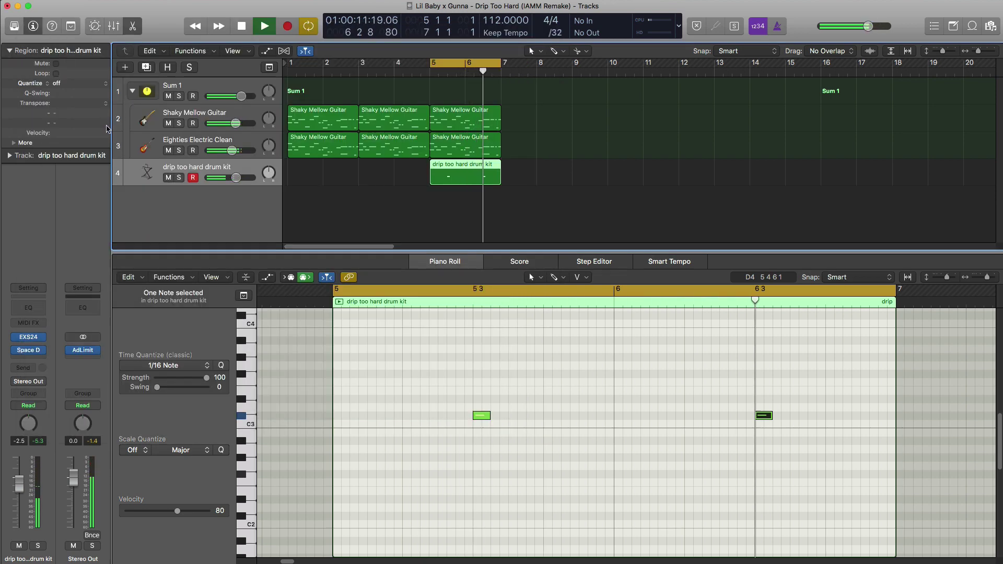
key("space")
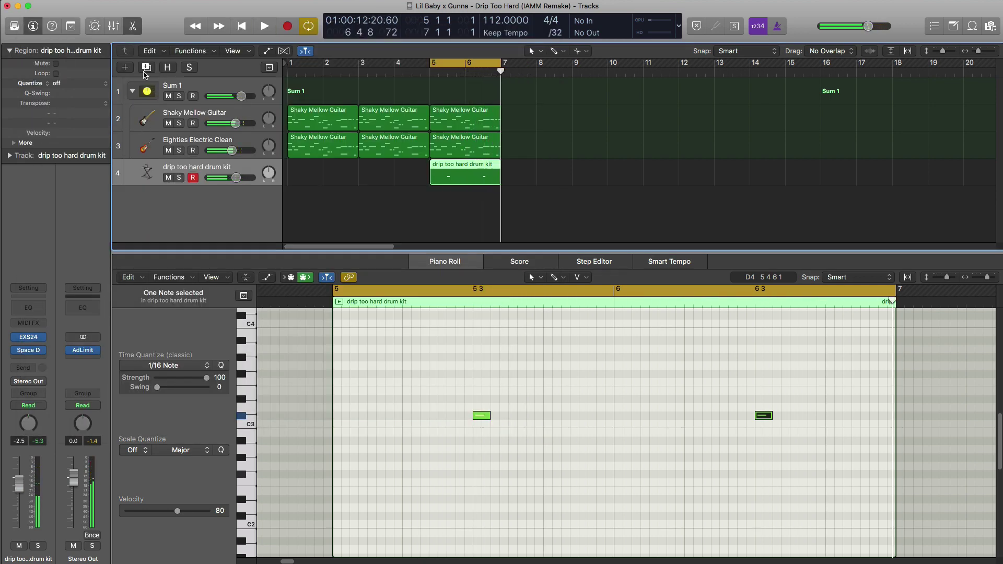
Duplicate the drum kit track and remove Space Designer from the copy.
left_click(146, 68)
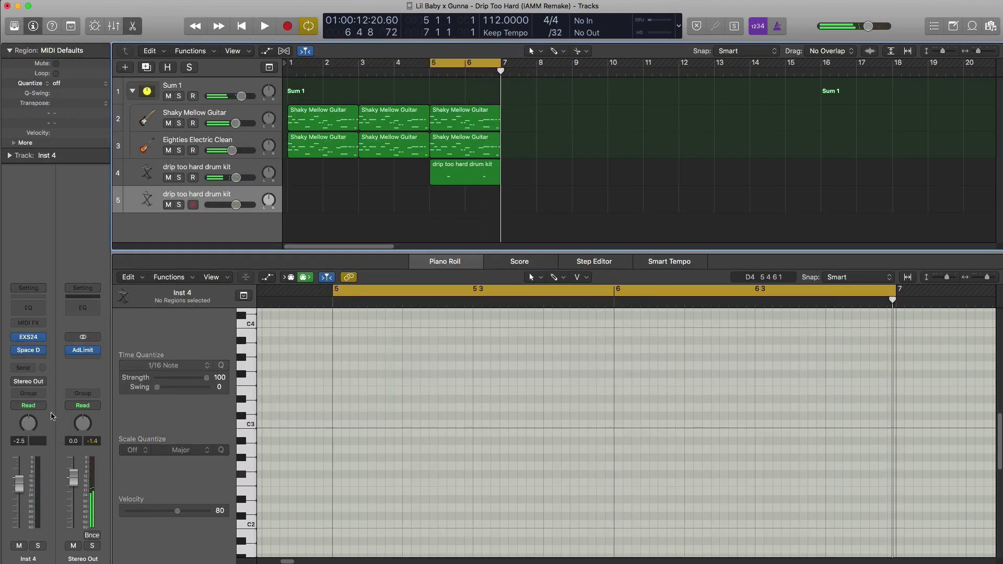
left_click(45, 358)
left_click(42, 365)
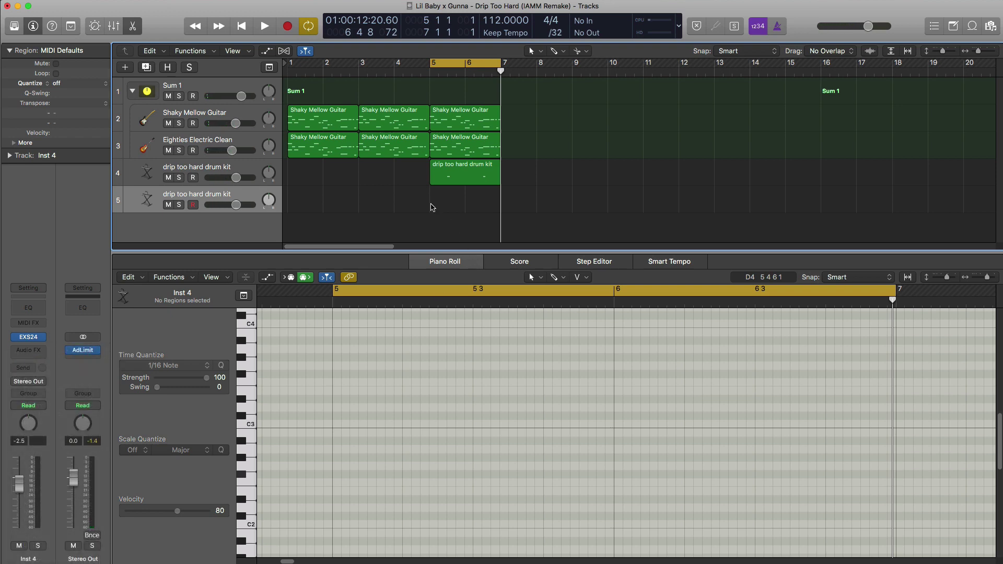
Create an empty region from bar 5 to bar 7 on the duplicated drum kit track and show it for note editing.
double_click(433, 207)
left_click_drag(462, 203, 500, 209)
key("e")
key("e")
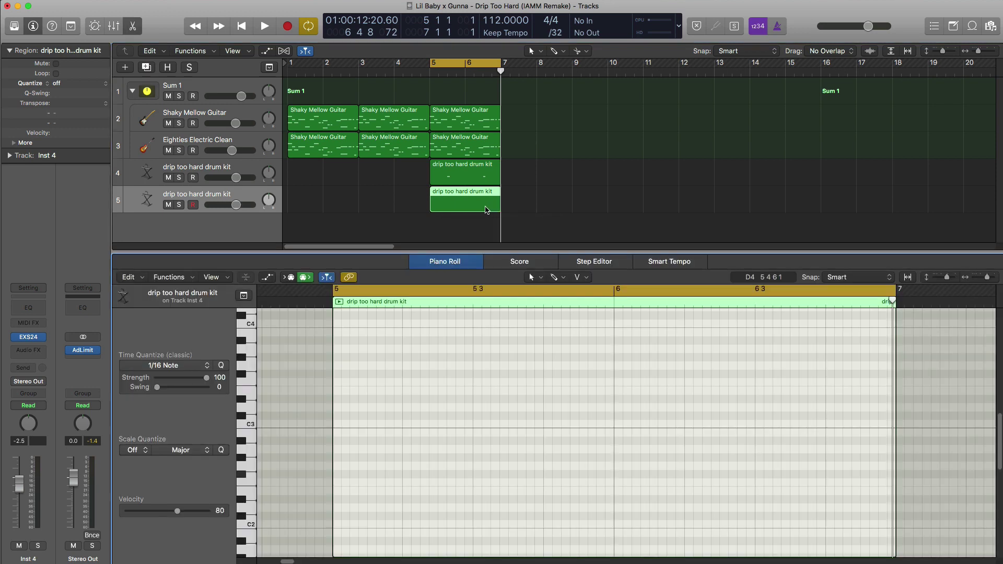
Add D#3 hits on the second half of beat 4 in bar 5 and of beats 1 and 4 in bar 6.
key("space")
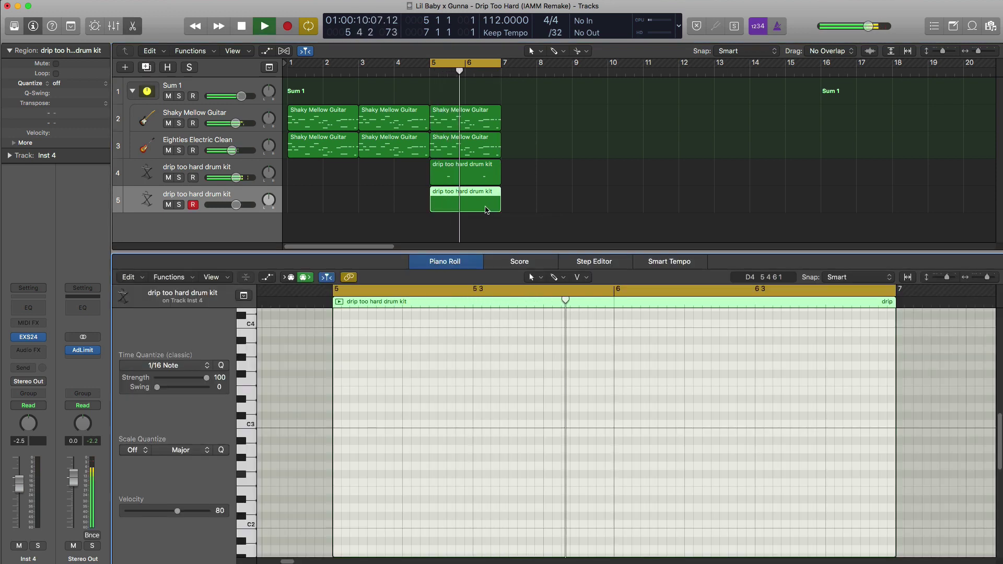
key("space")
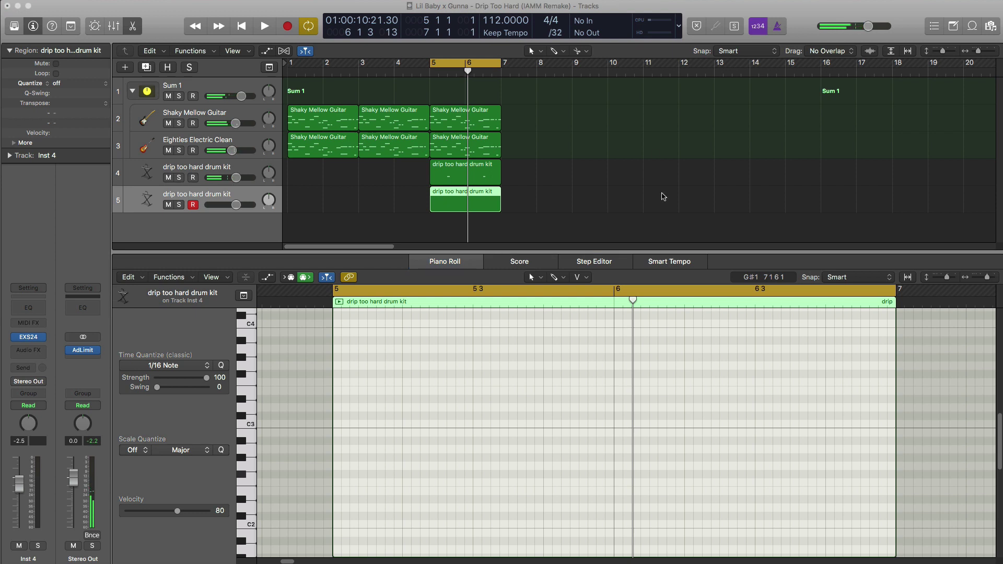
key("space")
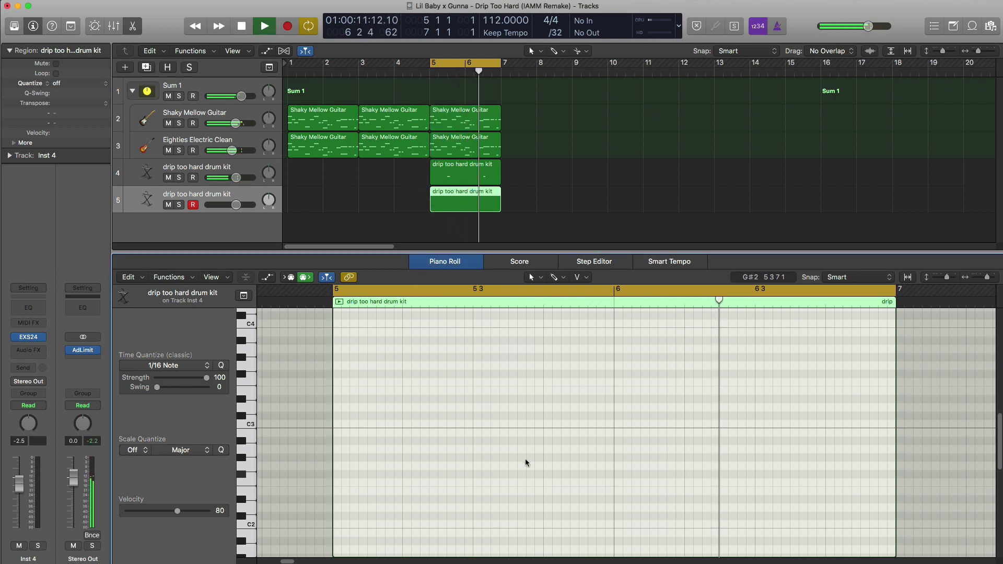
key("space")
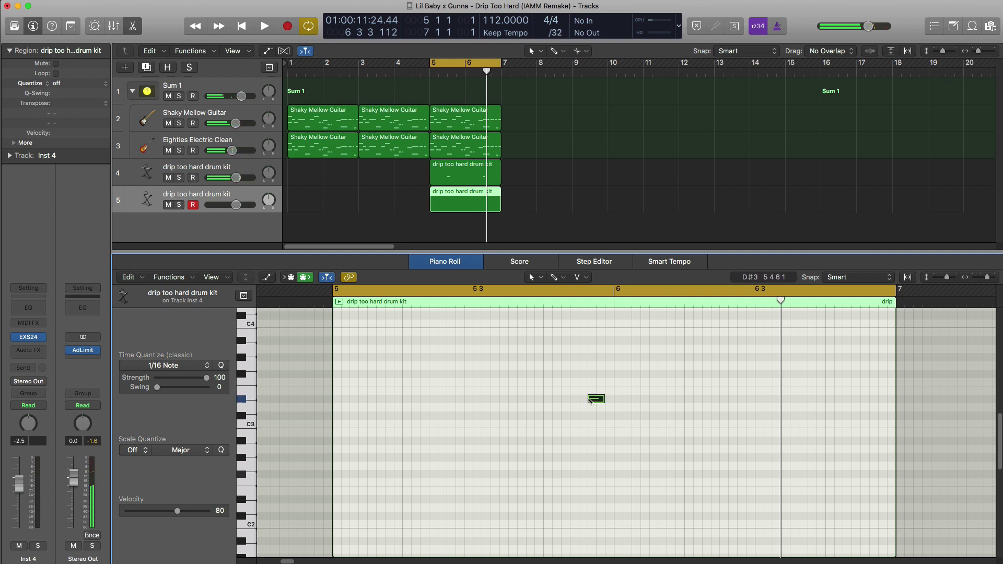
left_click_drag(592, 400, 588, 405)
key("space")
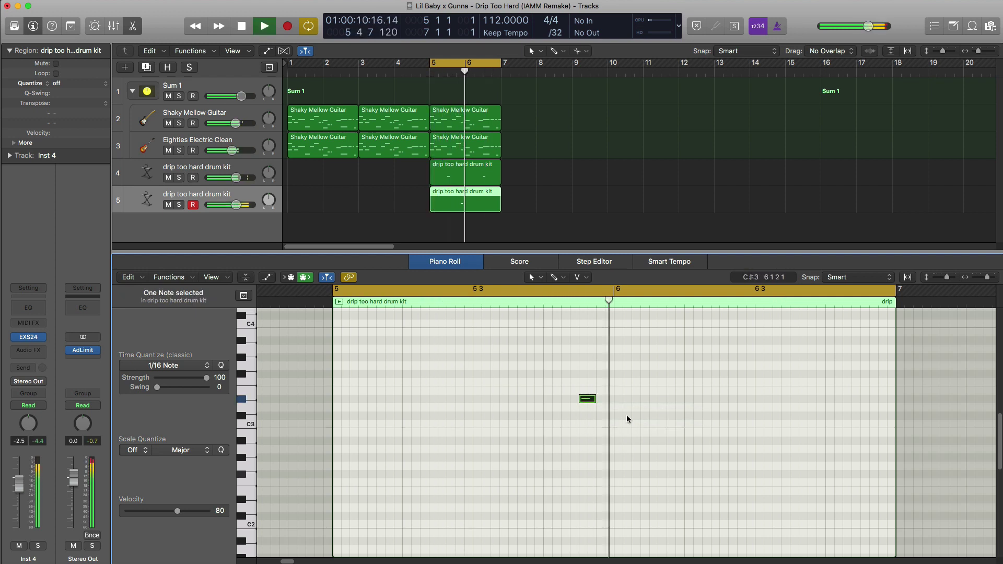
left_click(661, 401, "super")
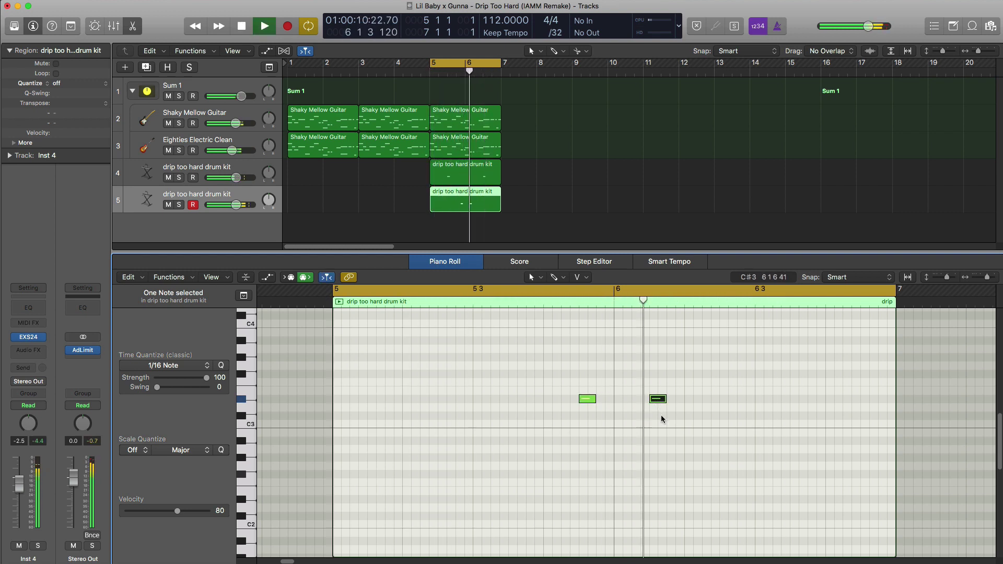
key("space")
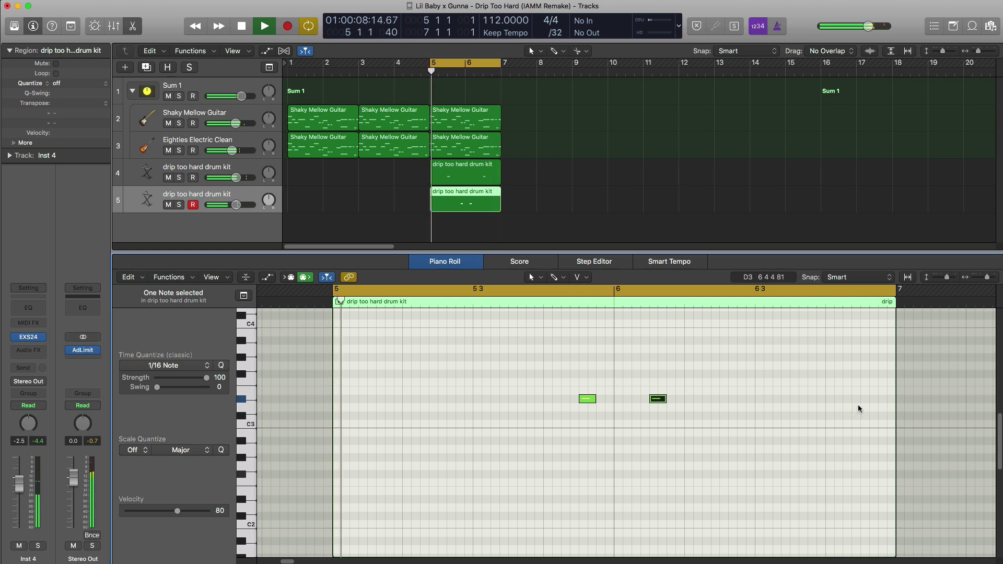
left_click(863, 400, "super")
key("space")
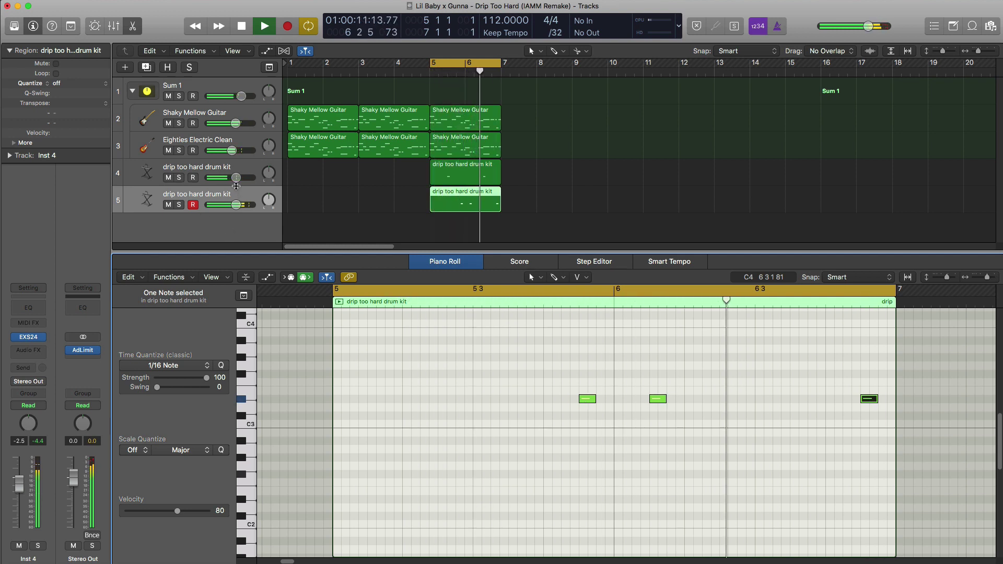
Set the volume of the first drum kit track to -1.1 dB and the second to -5.6 dB.
key("space")
left_click(236, 177)
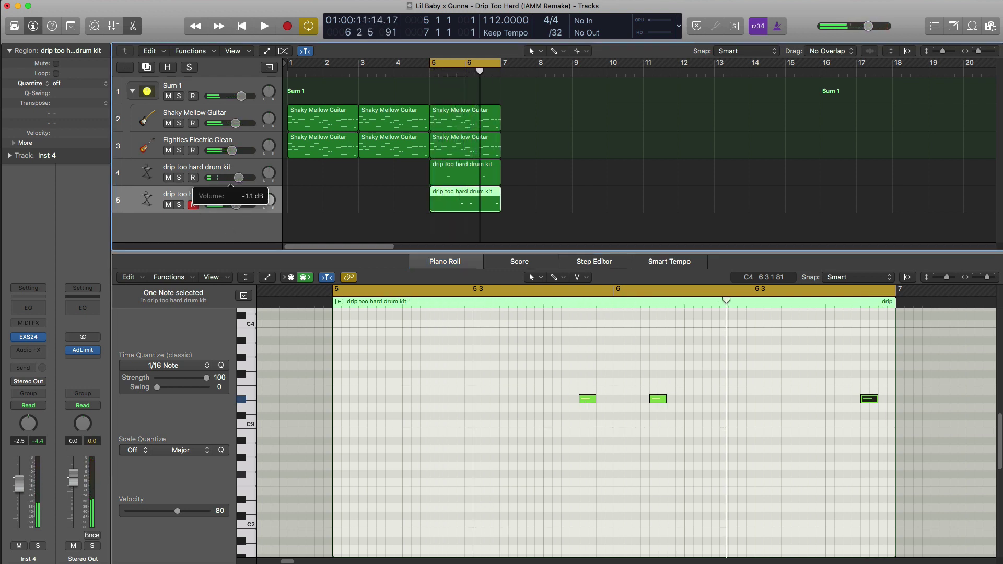
key("space")
left_click_drag(236, 205, 230, 205)
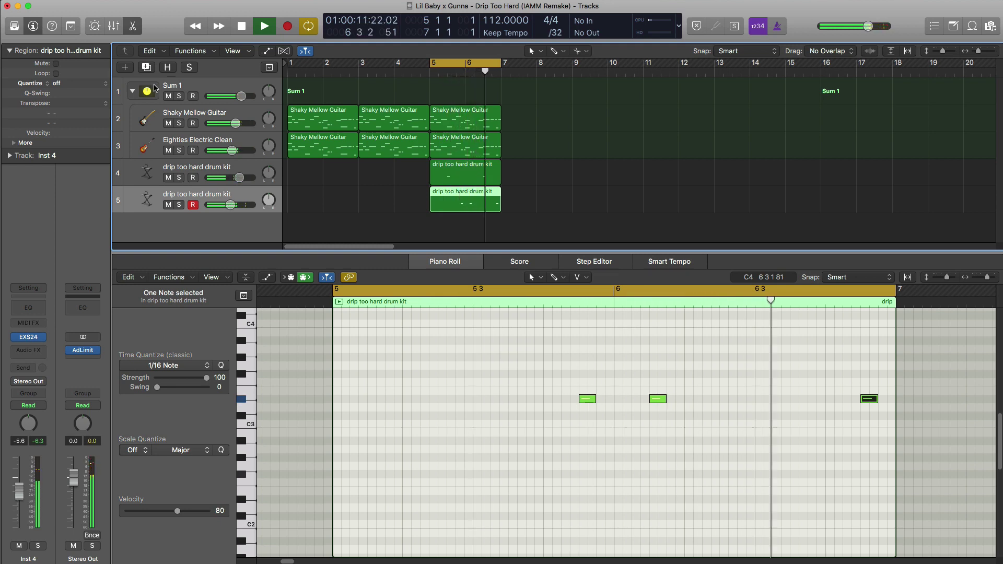
Duplicate the second drum kit track and create an empty region from bar 5 to bar 7 on the copy.
key("space")
left_click(140, 70)
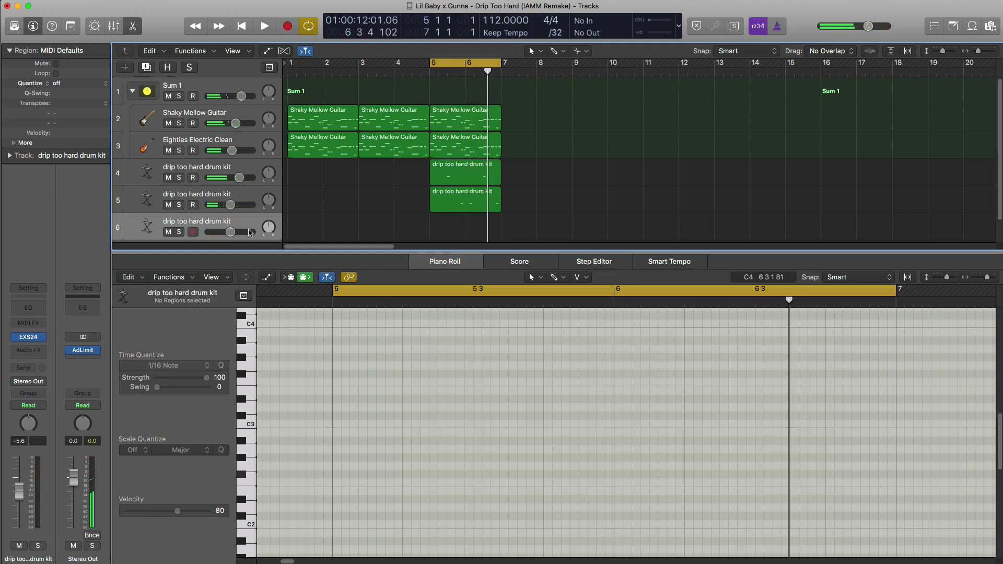
left_click(434, 233, "super")
left_click_drag(479, 235, 499, 234)
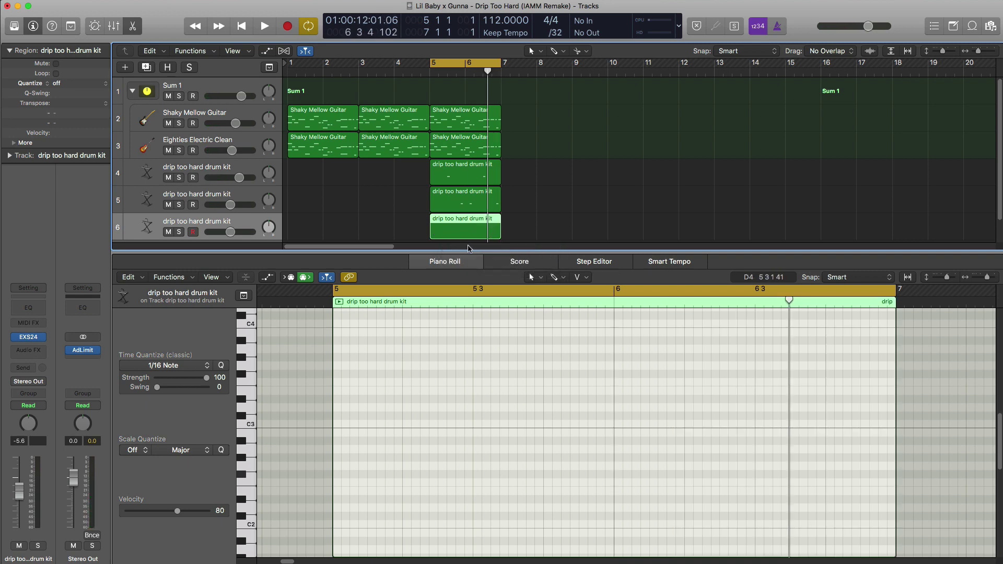
Add two consecutive C2 notes, each 0 0 4 0 long, from the start of bar 5 in the new region.
key("space")
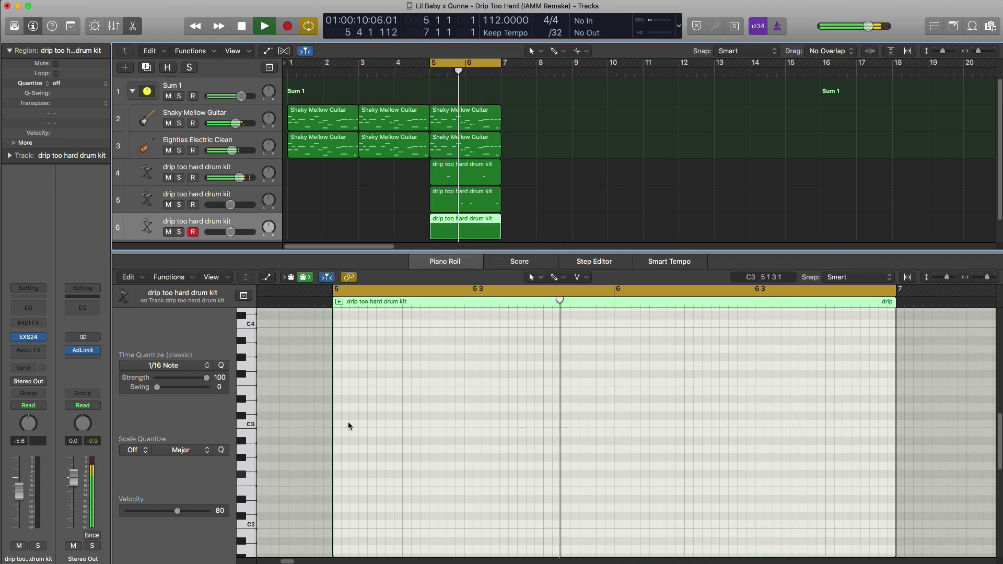
scroll(343, 436, "down", 3)
key("space")
left_click(340, 481, "super")
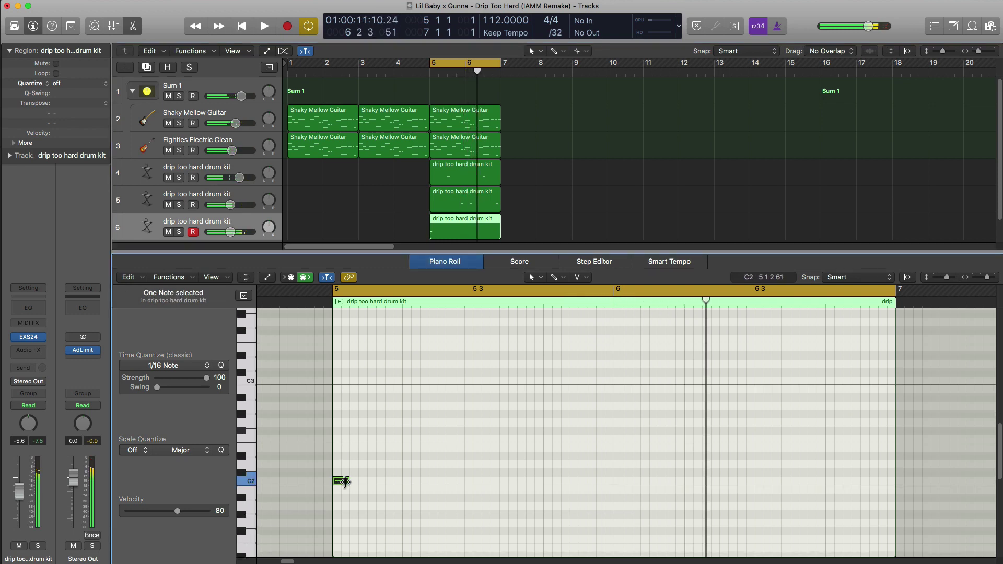
left_click_drag(348, 480, 367, 480)
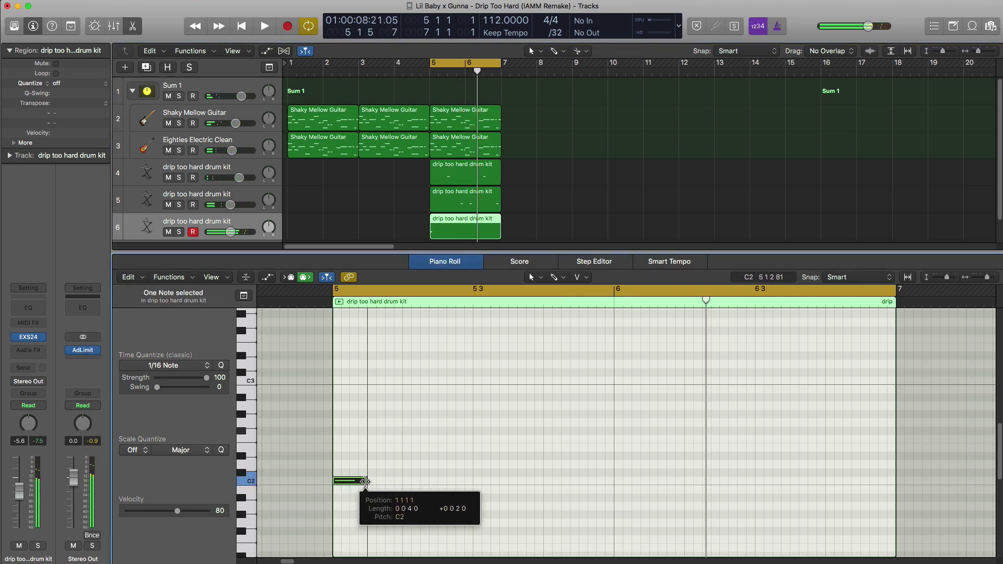
key("space")
left_click(373, 481, "super")
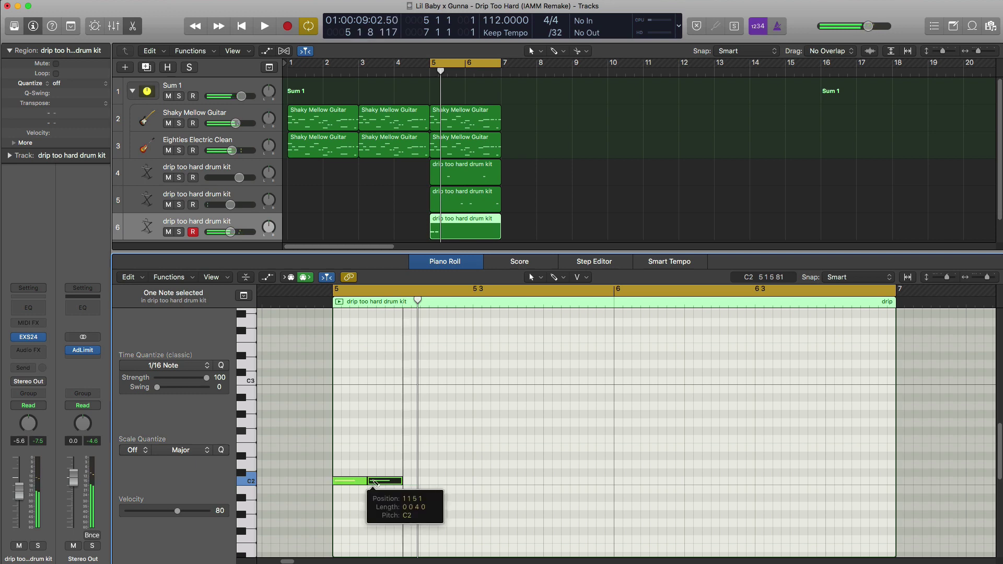
Add three consecutive 1/32-length C2 notes starting on beat 2 of bar 5.
key("space")
left_click(410, 481, "super")
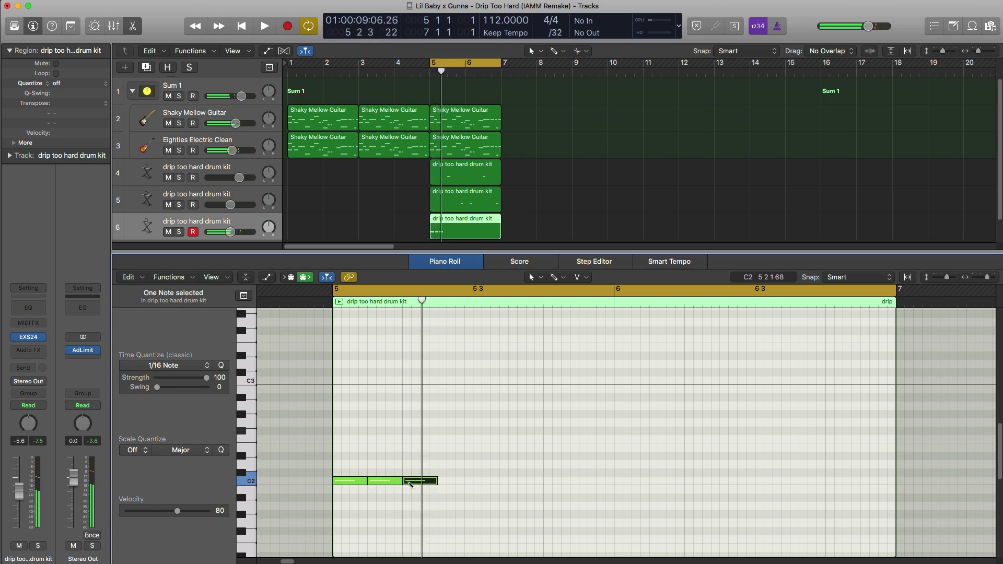
mouse_move(436, 481)
left_mouse_down()
mouse_move(409, 481)
mouse_move(424, 481)
left_mouse_up()
key("space")
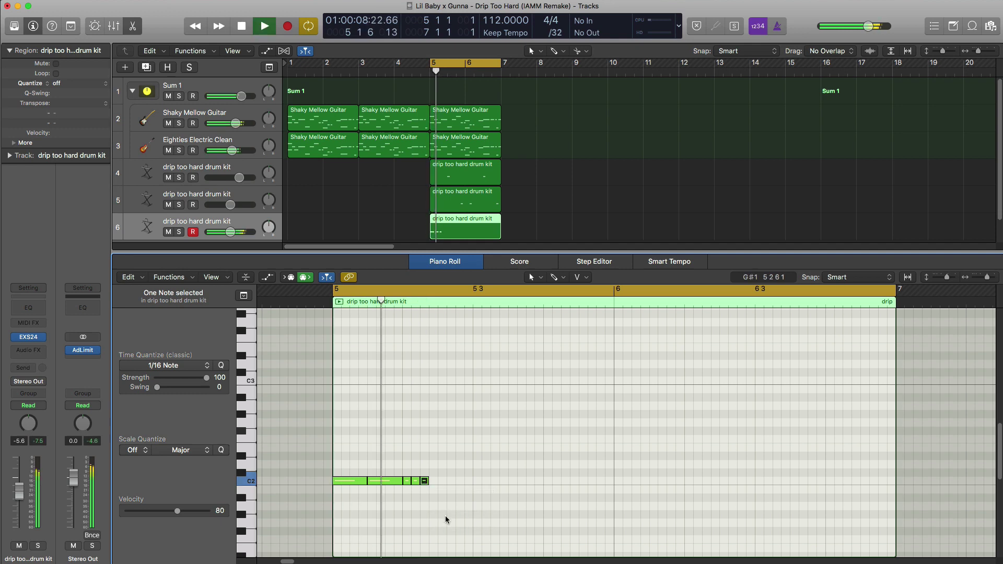
Add an eighth-length C2 note on the second half of beat 2 and a 0 0 2 0 C2 note on beat 3 of bar 5.
left_click(445, 481)
left_click_drag(445, 481, 470, 484)
key("space")
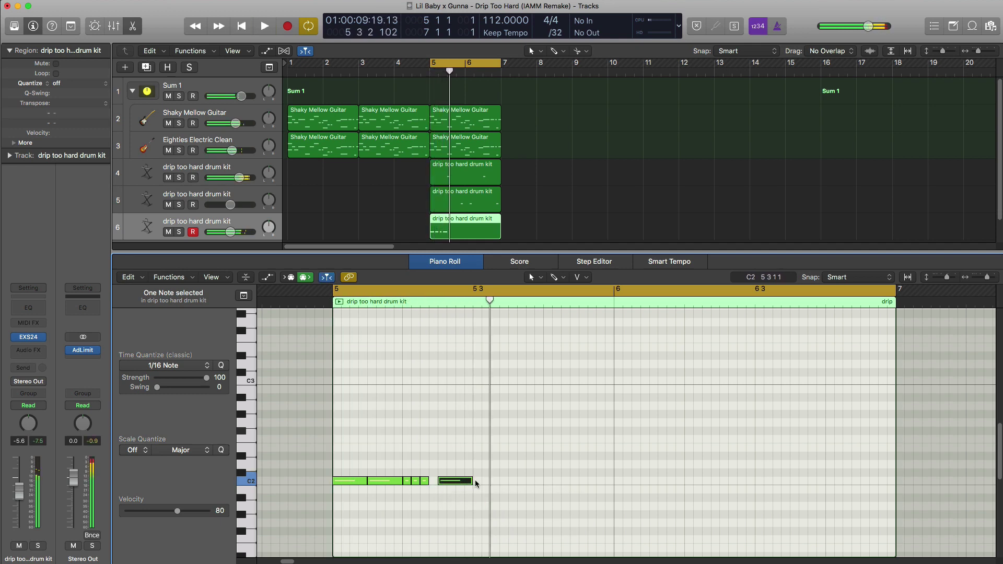
key("space")
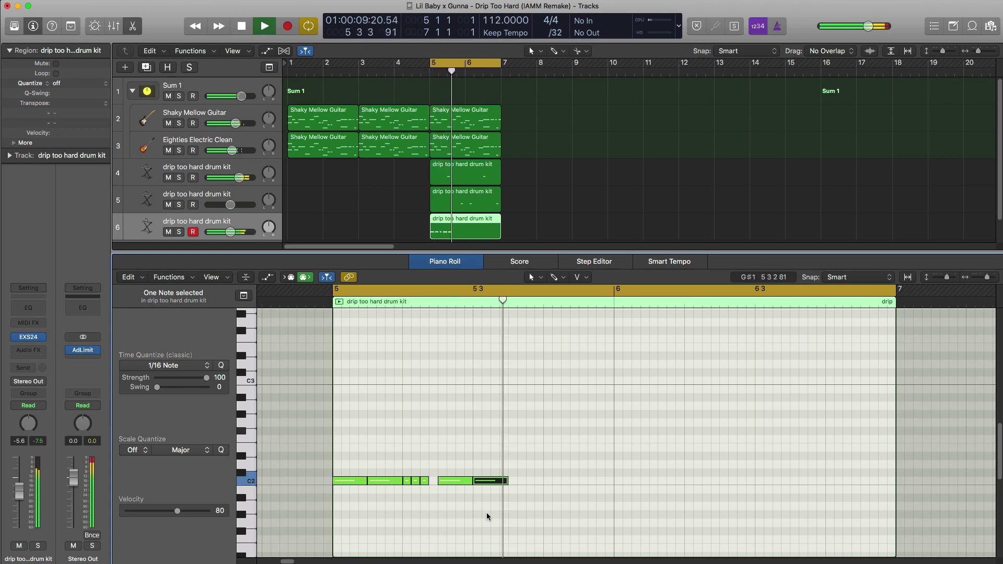
left_click_drag(504, 481, 490, 481)
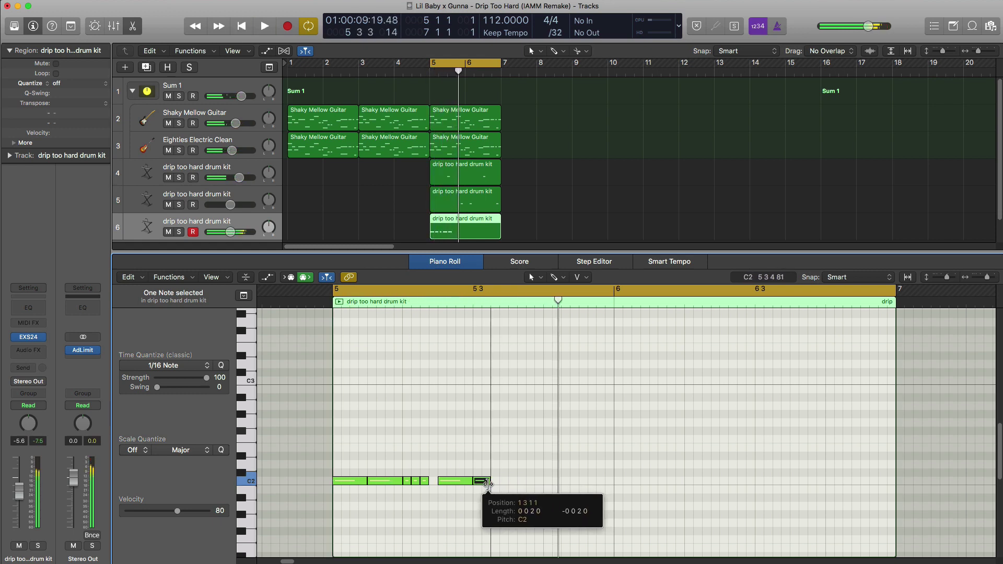
key("space")
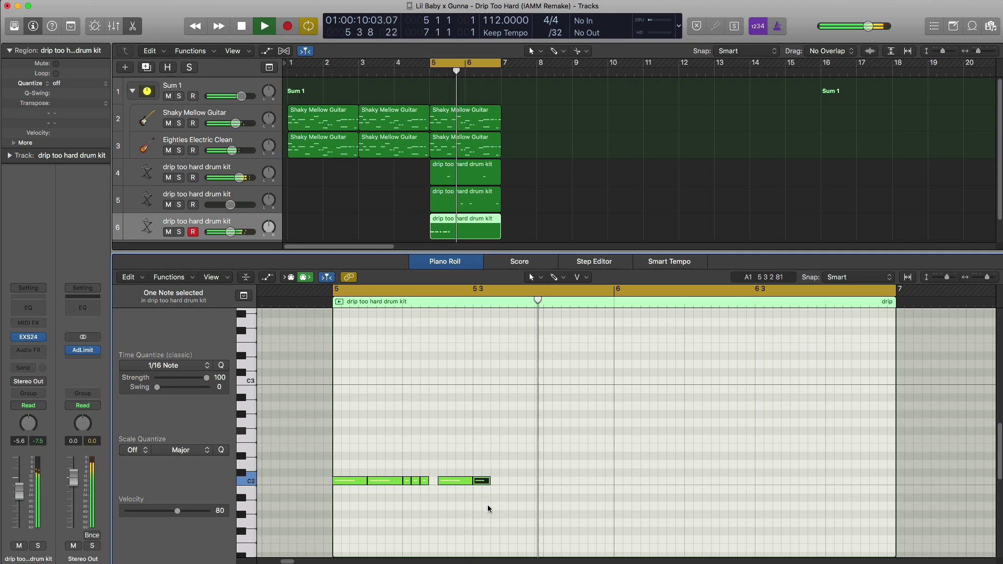
Continue beat 3 of bar 5 with a sixteenth-length A#1 note followed by two sixteenth-length C2 notes.
key("space")
left_click(493, 498, "super")
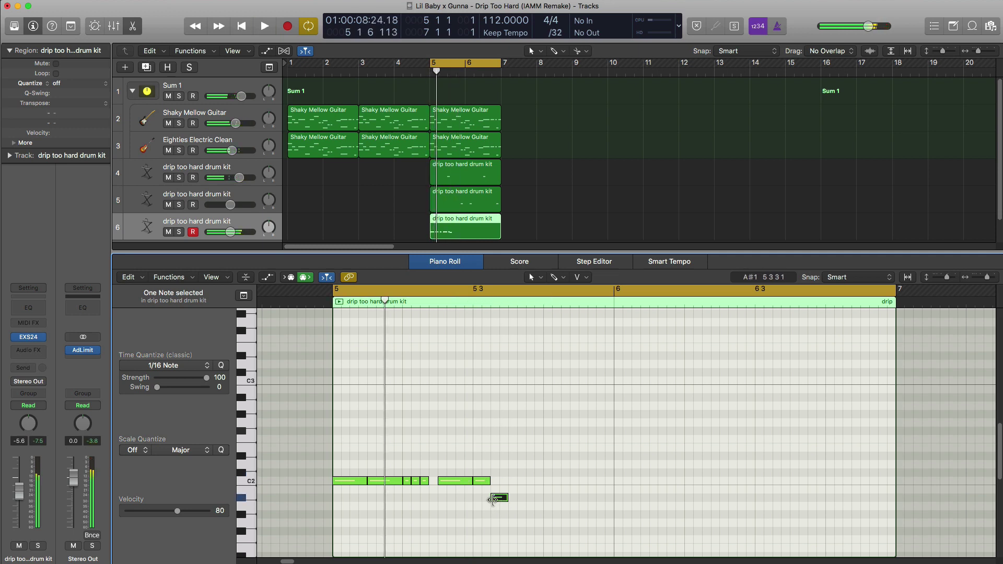
key("space")
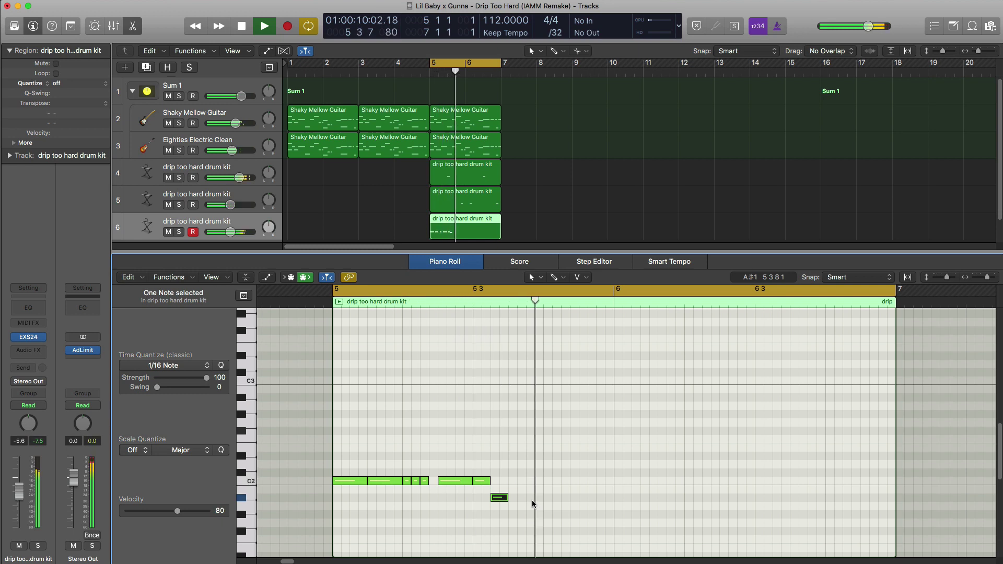
key("space")
left_click(517, 480, "super")
key("space")
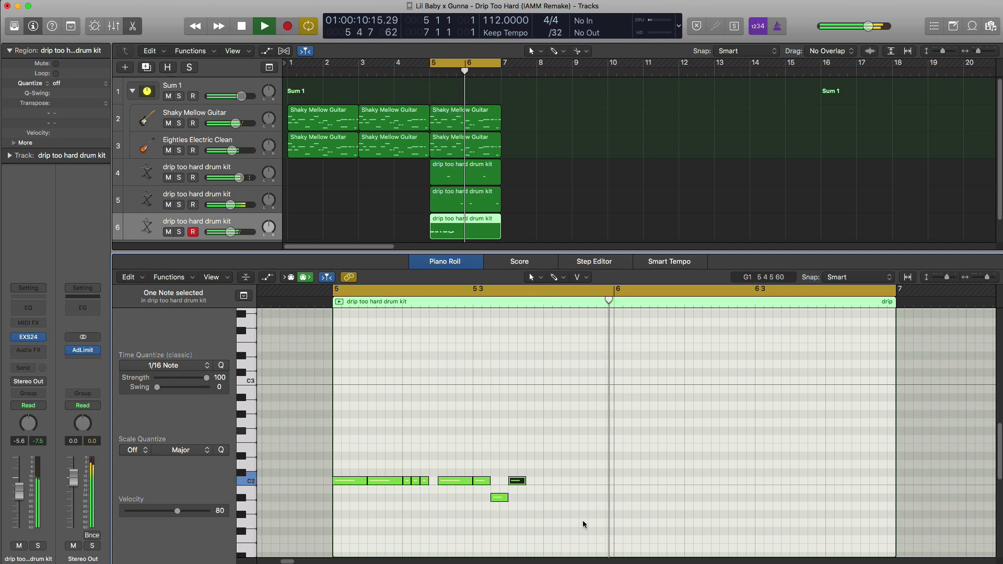
key("space")
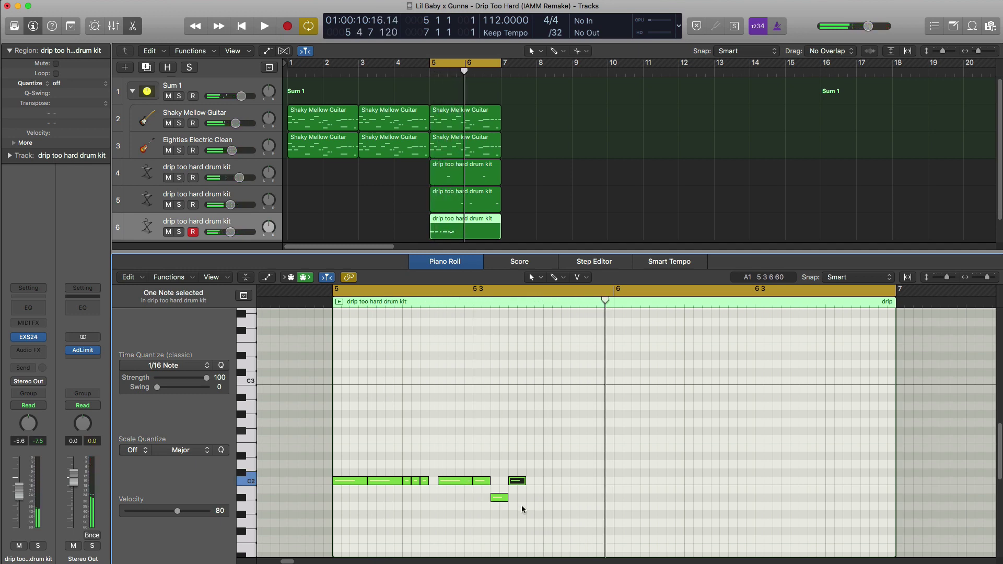
key("space")
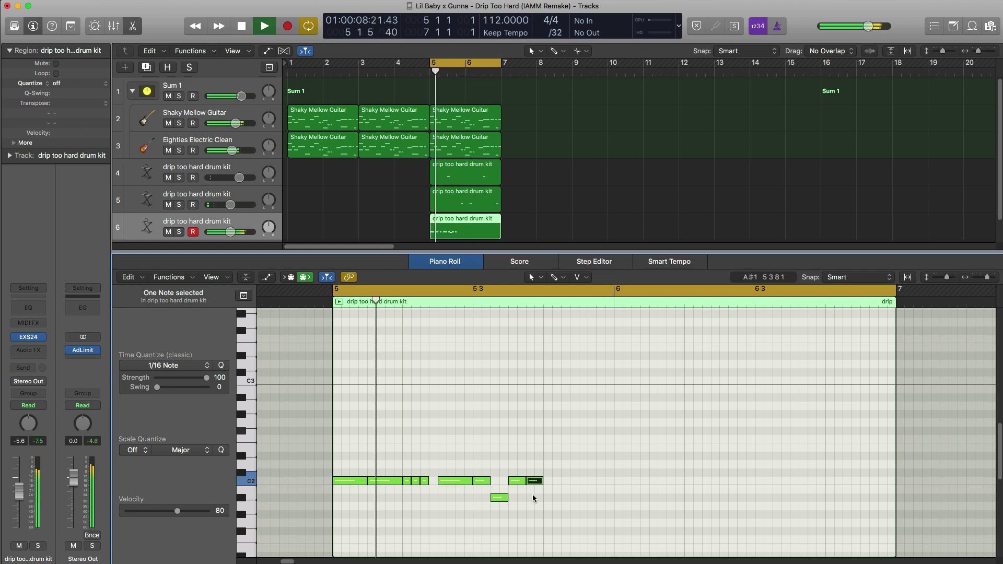
Add a sixteenth-length C2 note on the second half of beat 4 in bar 5 and repeat the bar 5 pattern into bar 6.
left_click(585, 481, "super")
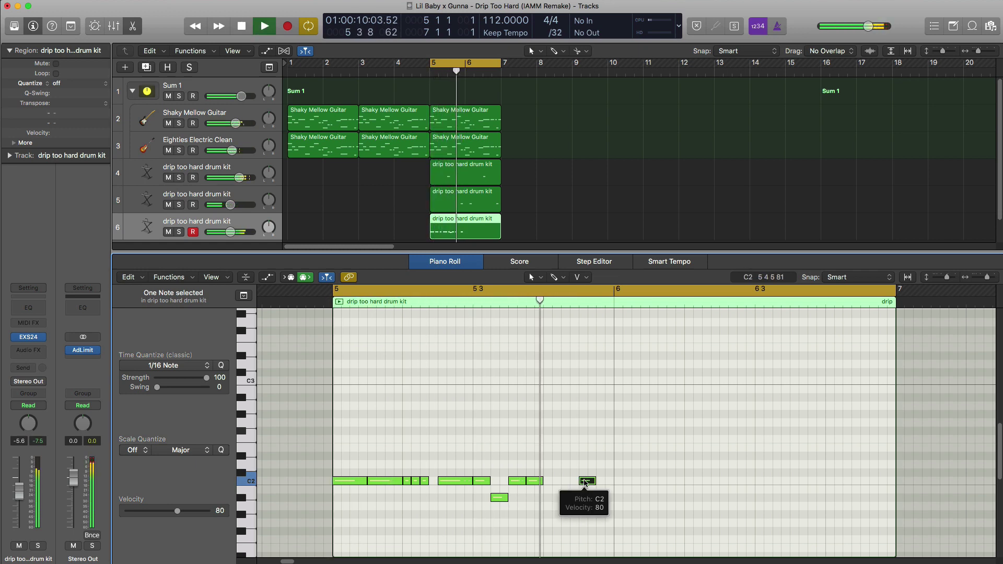
left_click_drag(627, 516, 360, 452)
key("super+r")
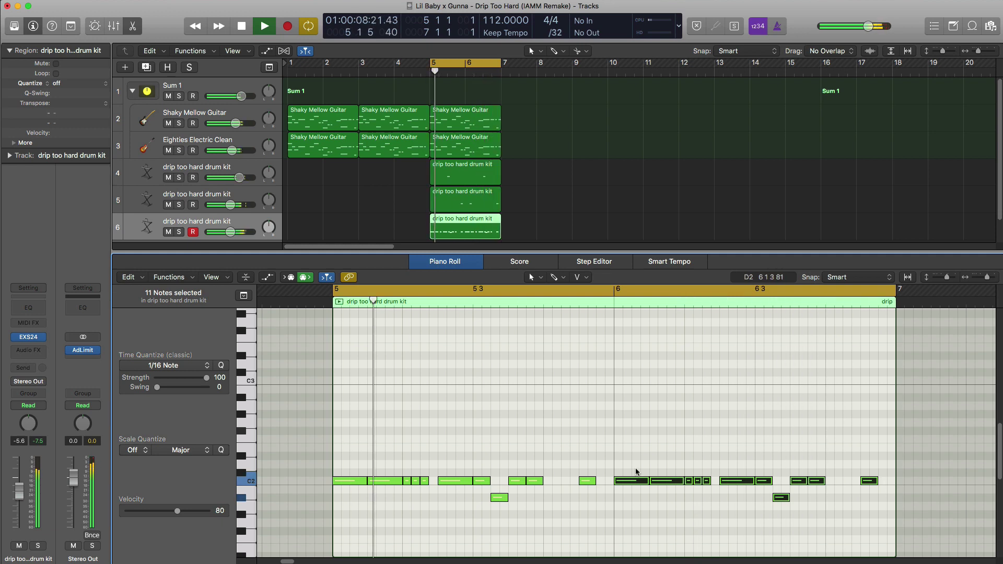
Add a sixteenth-length C2 note on beat 4 of bar 6 and play back the pattern.
key("space")
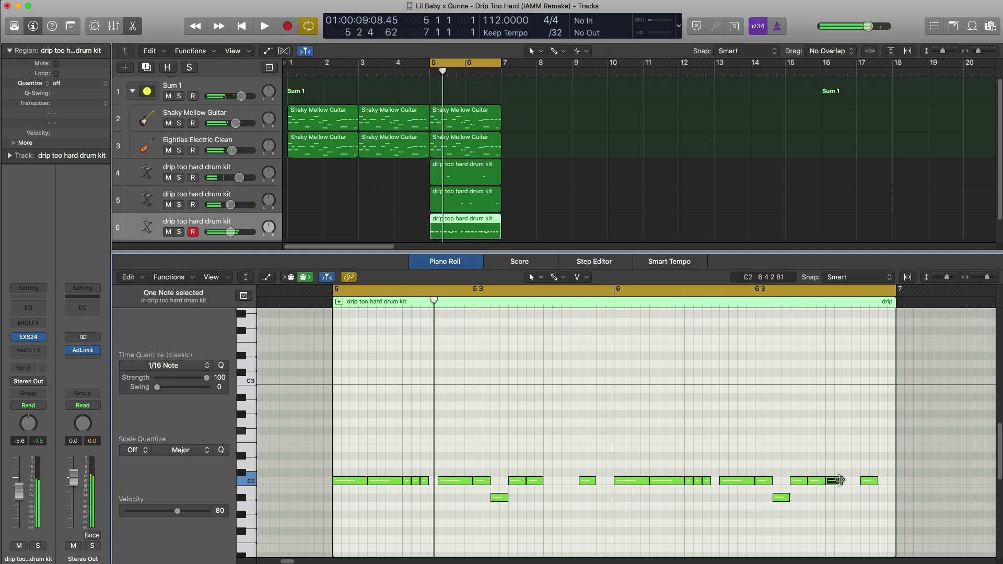
left_click_drag(838, 480, 842, 480)
key("space")
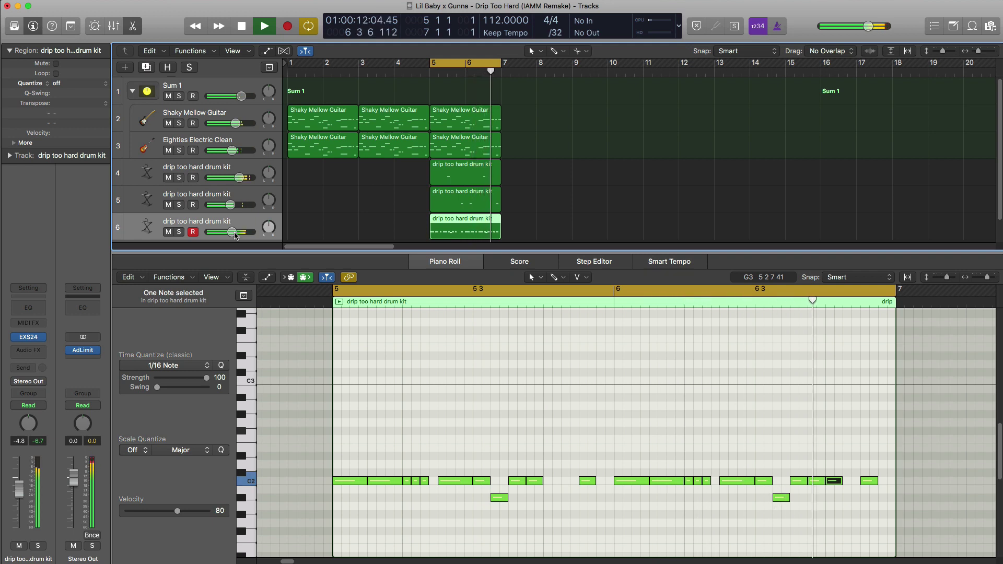
key("space")
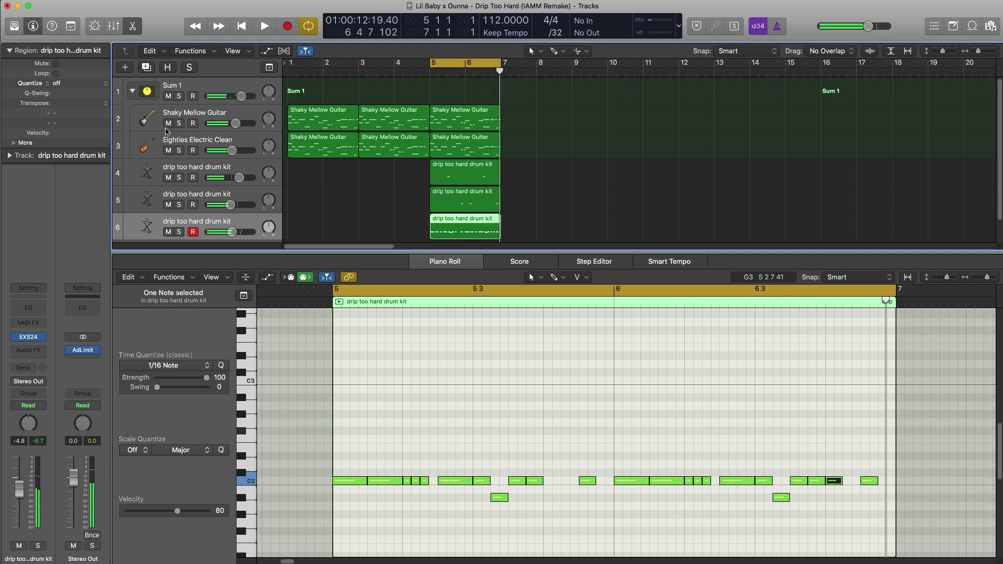
Create another track with the same drum kit settings and open a new empty region spanning bars 5 and 6 for note editing.
left_click(150, 70)
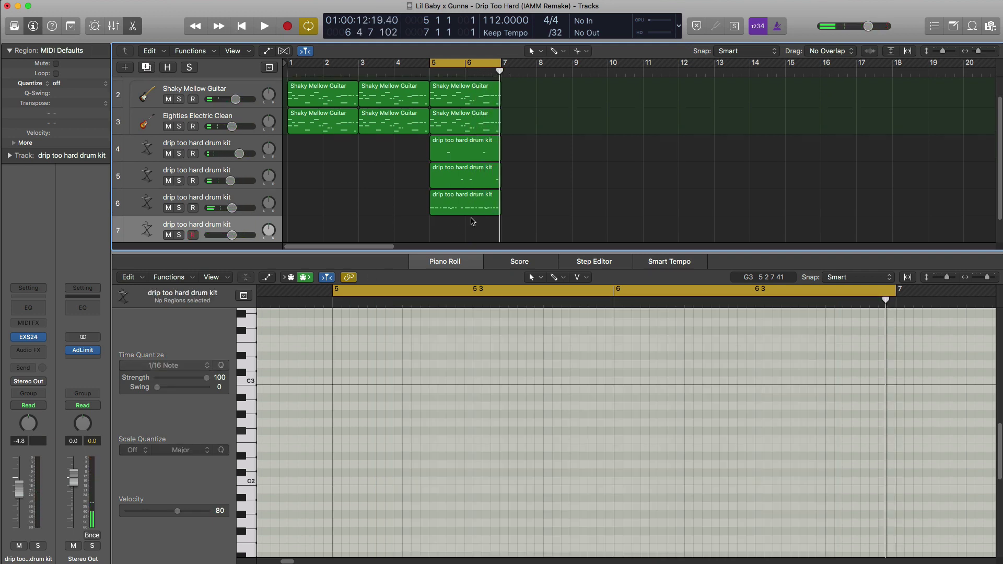
double_click(452, 236)
left_click_drag(463, 233, 499, 233)
key("e")
double_click(466, 256)
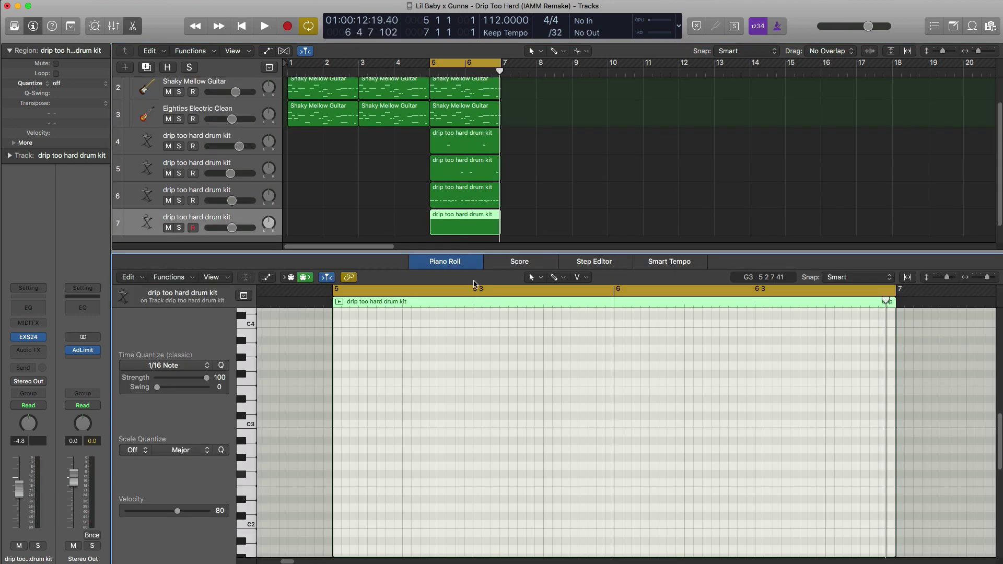
Add sixteenth-length F3 notes on the second sixteenth of beat 1 and the second and third sixteenths of beat 2 in bar 5.
key("space")
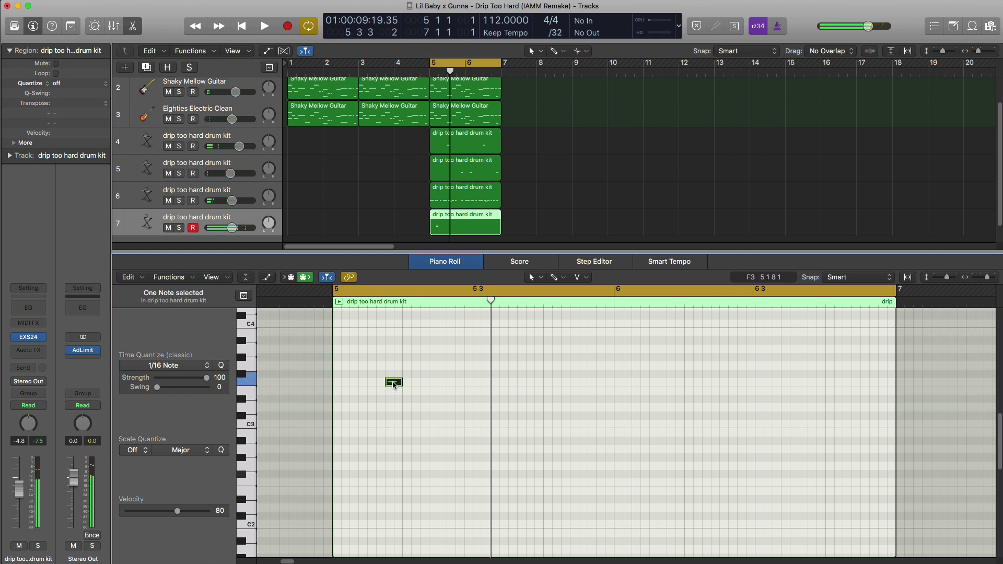
left_click_drag(387, 385, 358, 387)
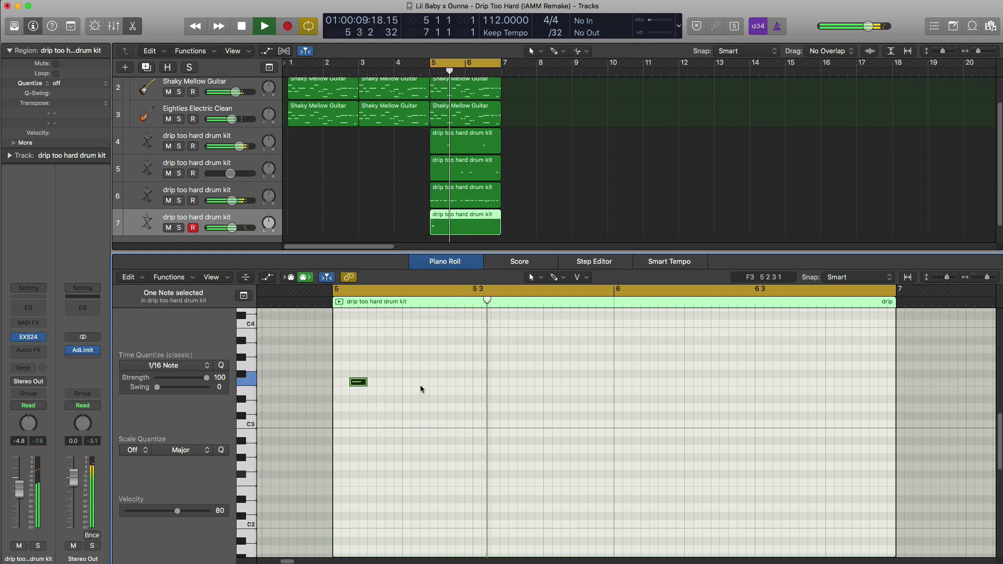
left_click(422, 383)
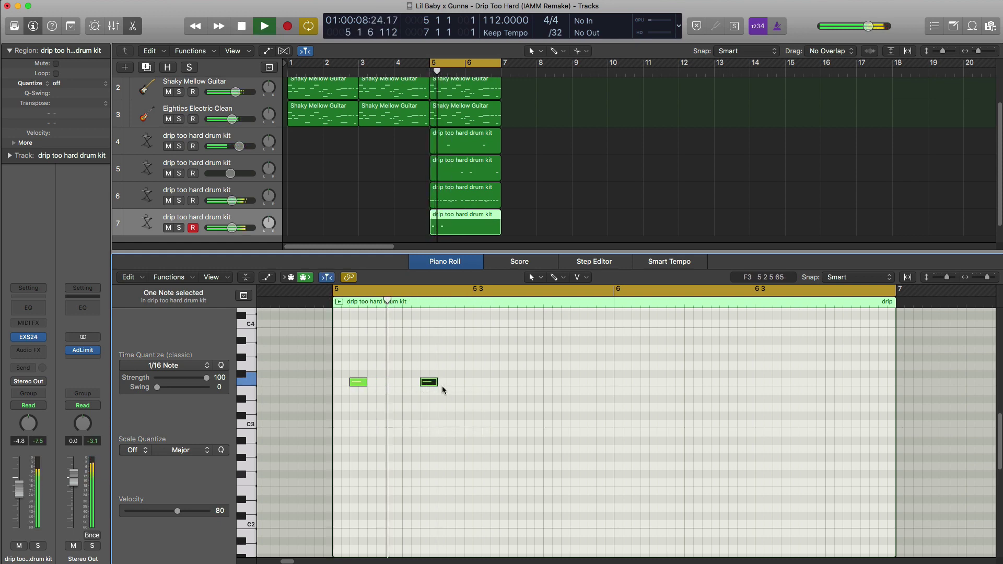
left_click(448, 384)
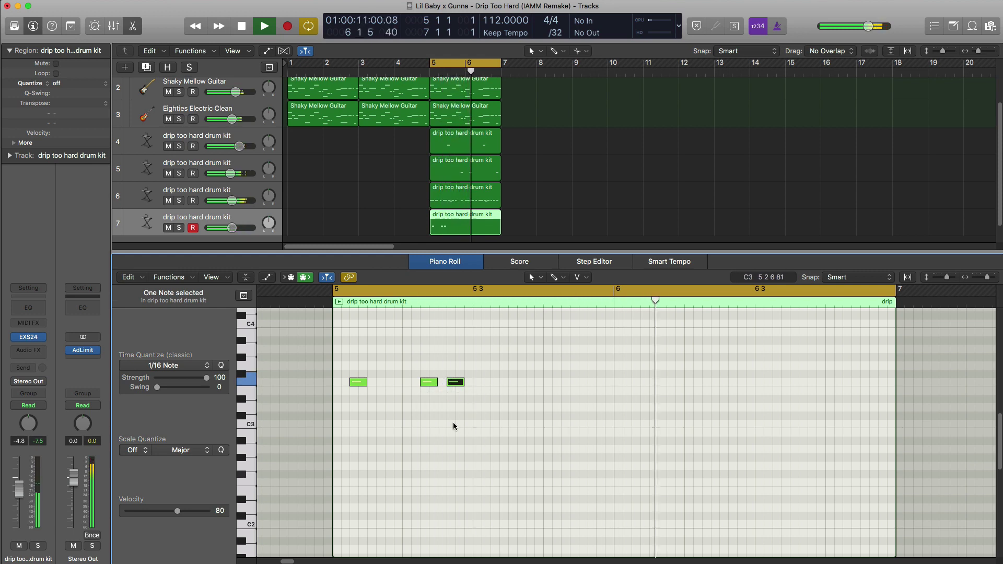
key("space")
left_click_drag(456, 386, 447, 386)
key("space")
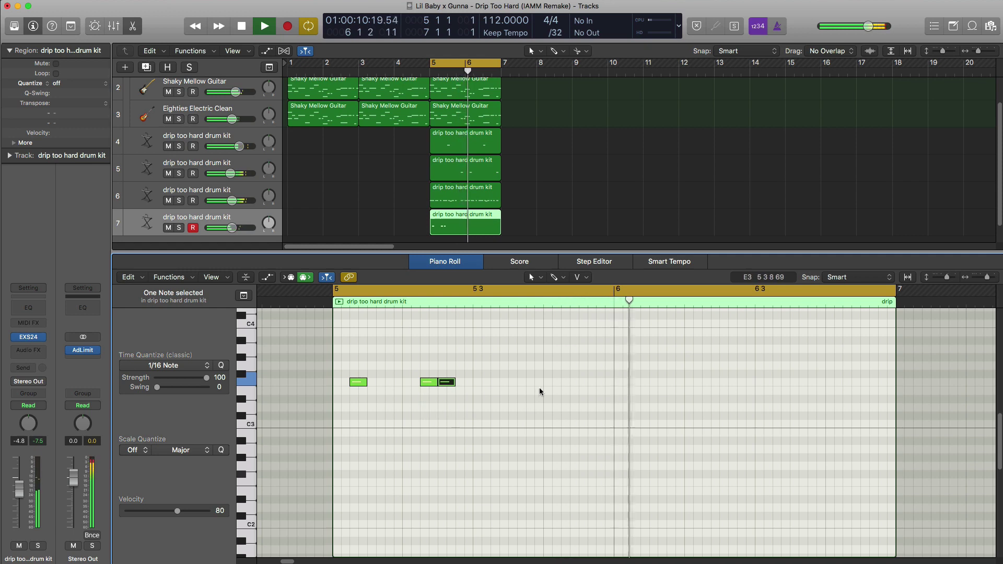
Add a sixteenth-length F3 note on the second sixteenth of beat 4 in bar 5 and listen to the loop.
key("space")
key("space")
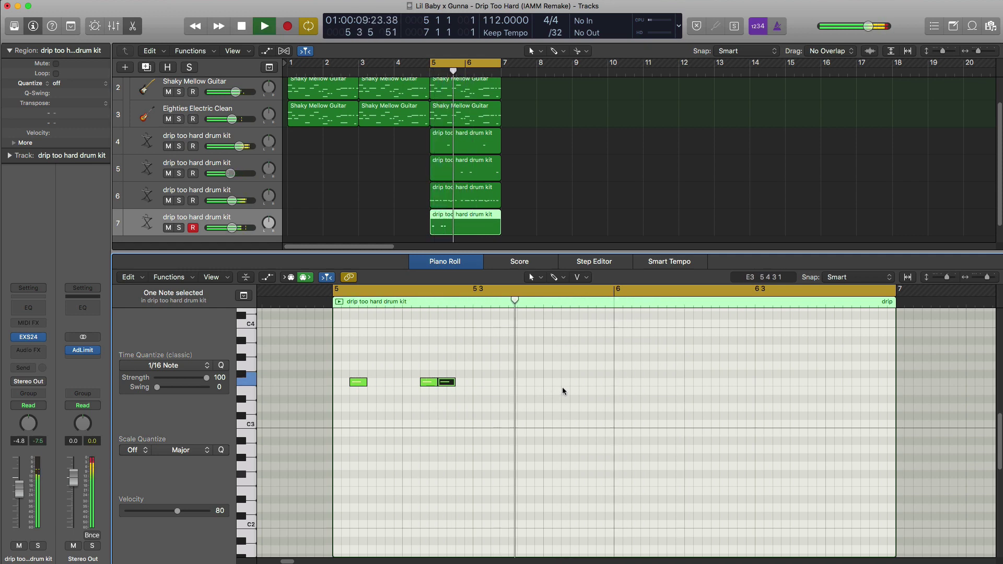
left_click(564, 384, "super")
mouse_move(567, 387)
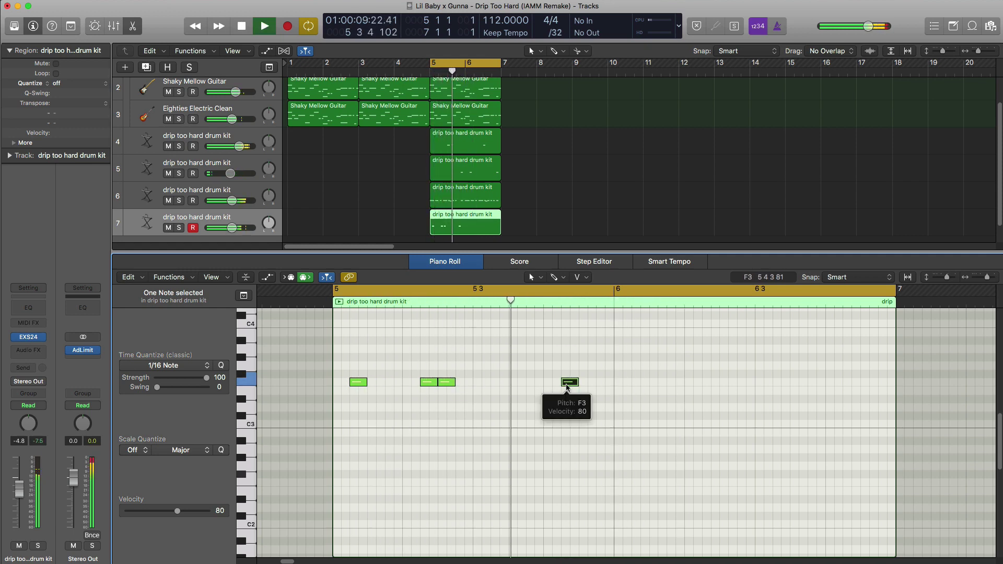
key("space")
key("space")
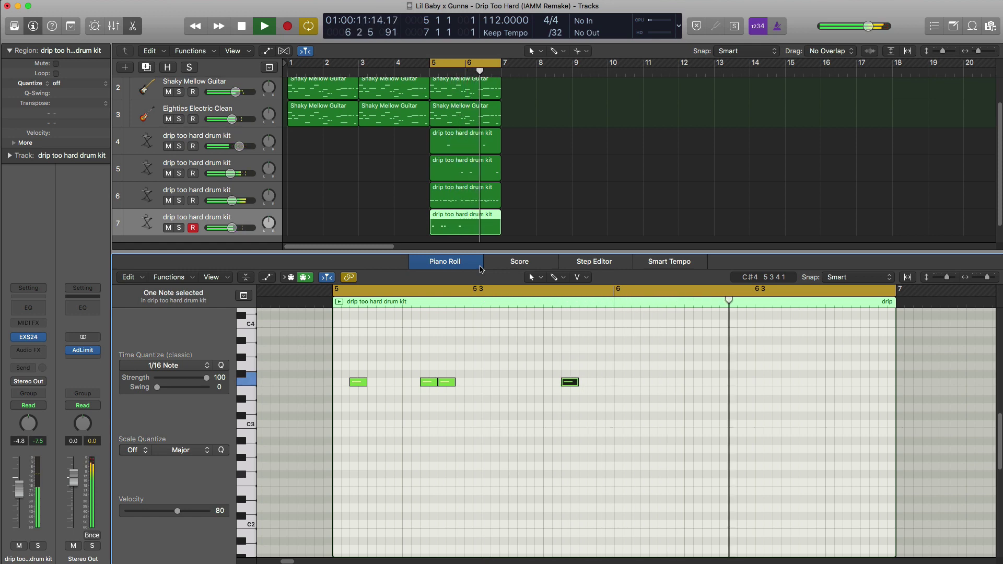
Examine the notes in the first two drum regions and the EXS24 settings of the fourth drum kit track.
left_click(481, 143)
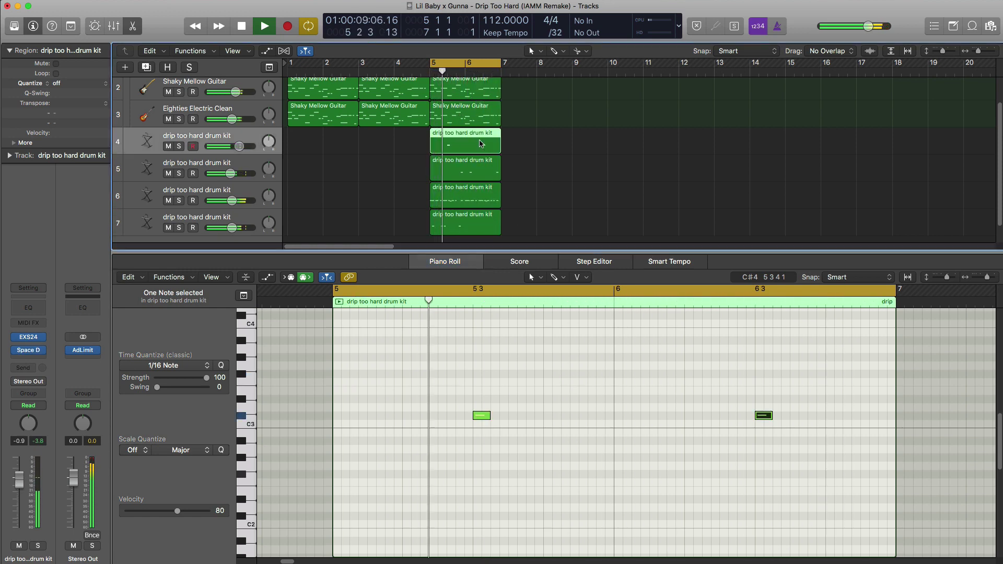
key("Down")
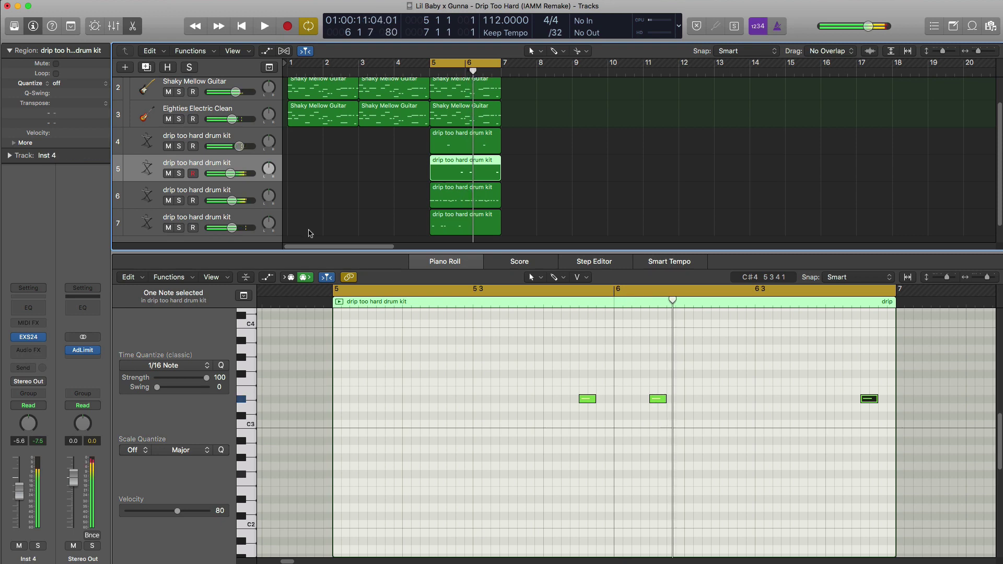
left_click(208, 228)
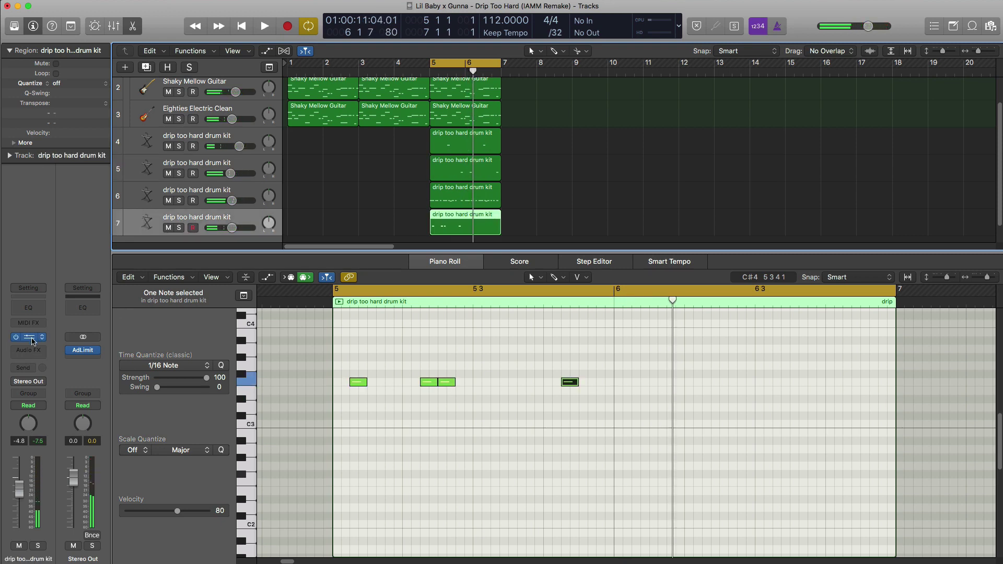
left_click(31, 338)
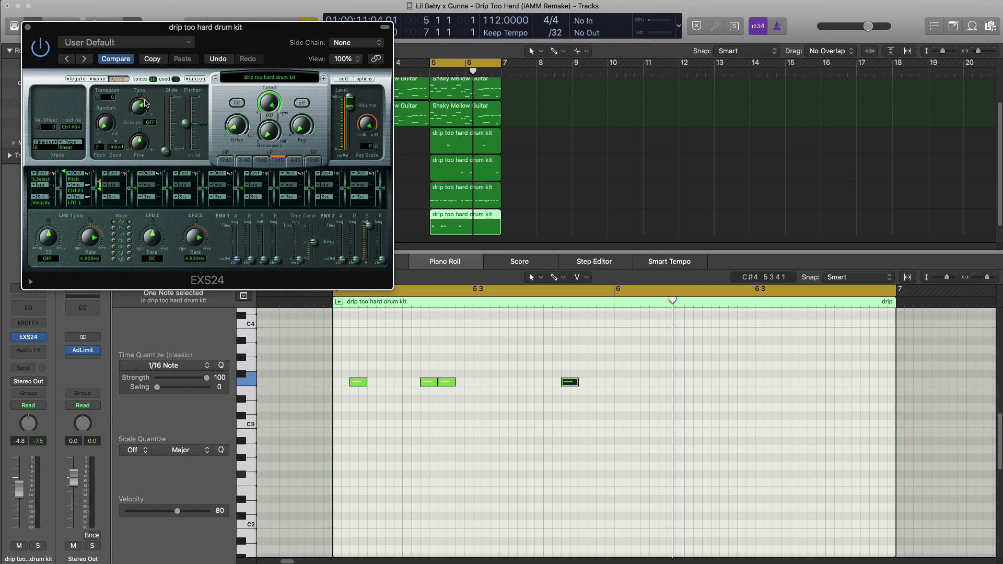
key("super+w")
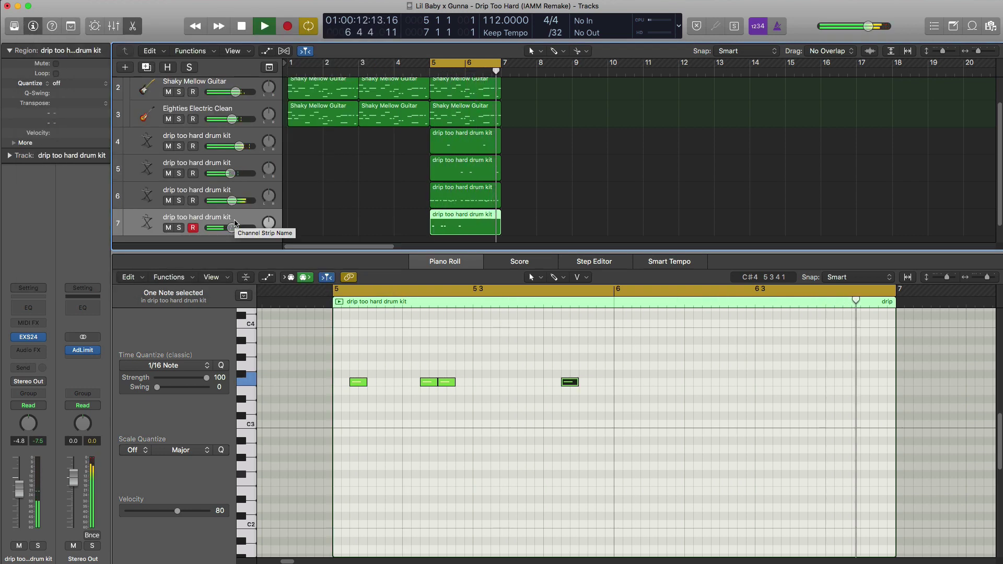
Lower the fourth drum kit track's volume to -7.0 dB while the loop plays.
left_click(457, 207)
key("space")
key("space")
left_click_drag(207, 225, 228, 228)
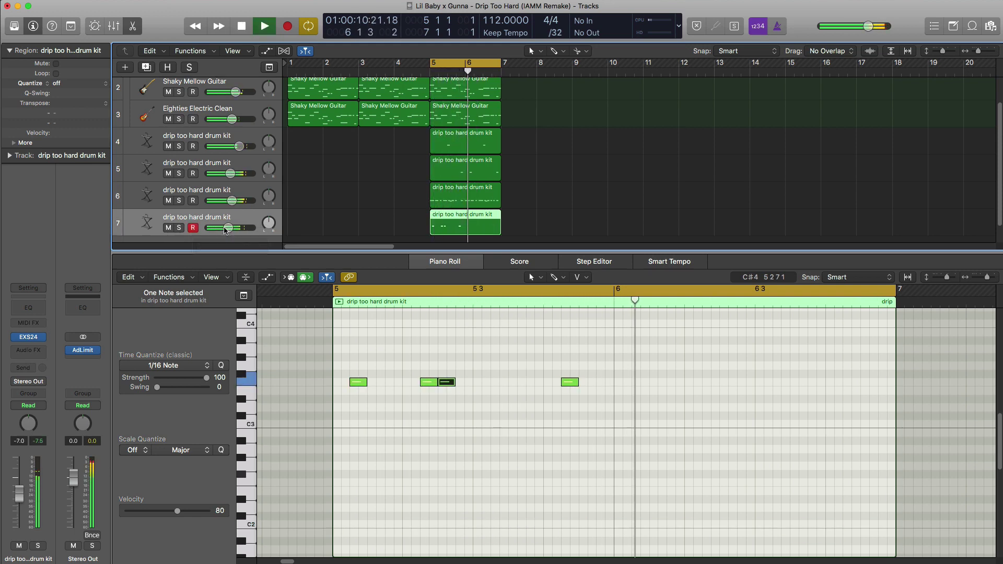
Create a fifth track with the same drum kit settings and open a new empty region spanning bars 5 and 6.
left_click(147, 70)
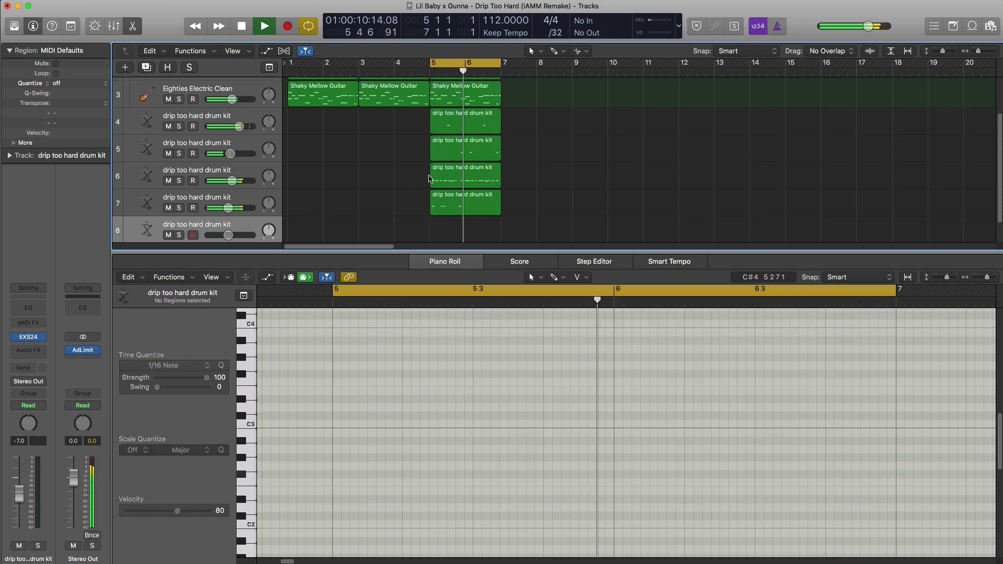
left_click(459, 123)
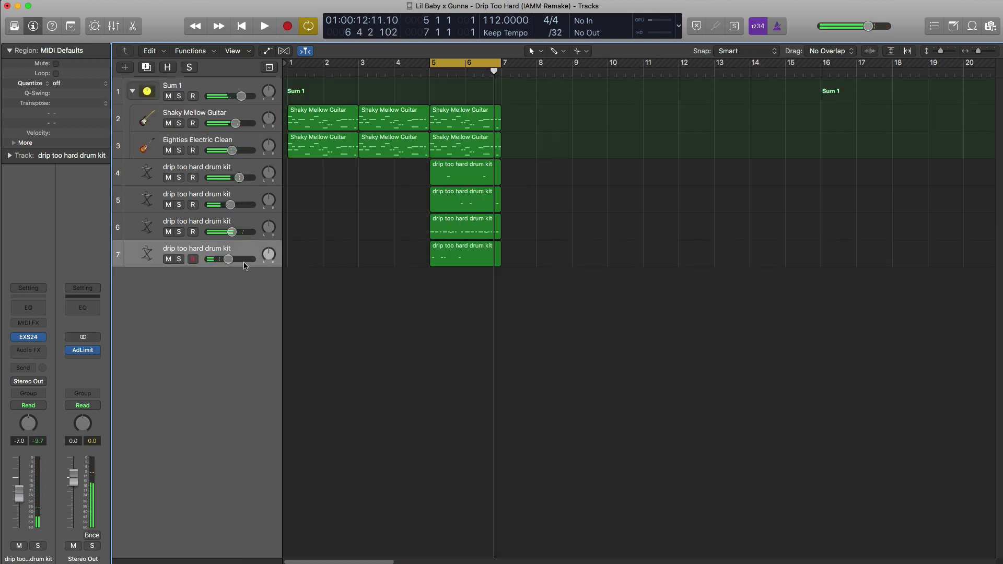
left_click(146, 68)
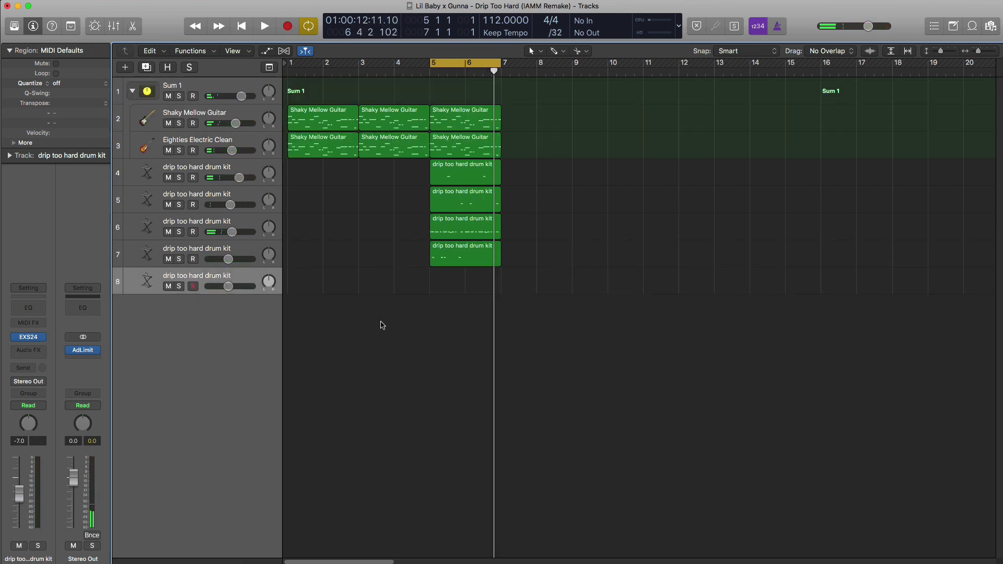
left_click_drag(461, 292, 501, 293)
double_click(464, 282)
Reset the new drum kit track's volume to 0.0 dB and view its EXS24 settings.
left_click(216, 230, "alt")
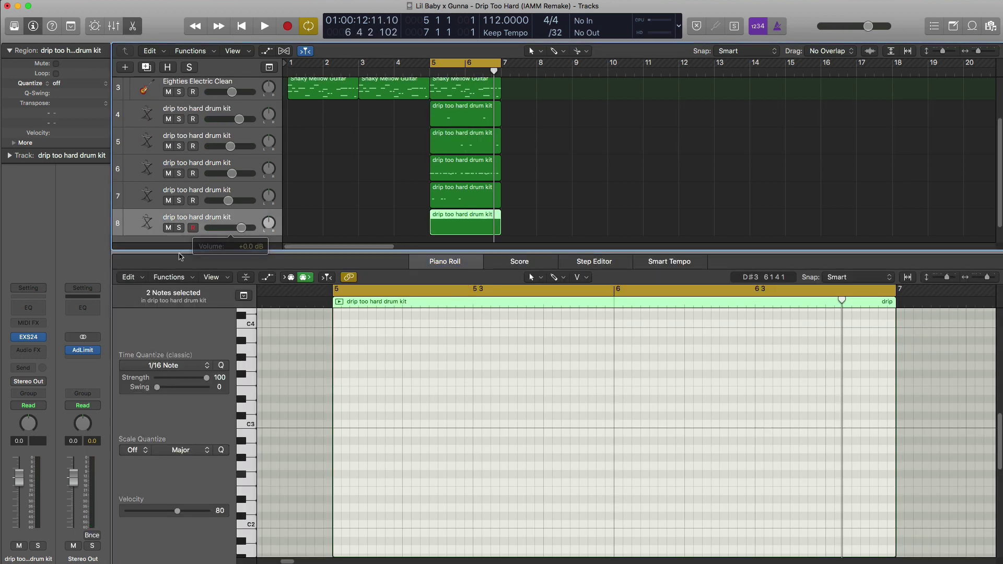
left_click(23, 338)
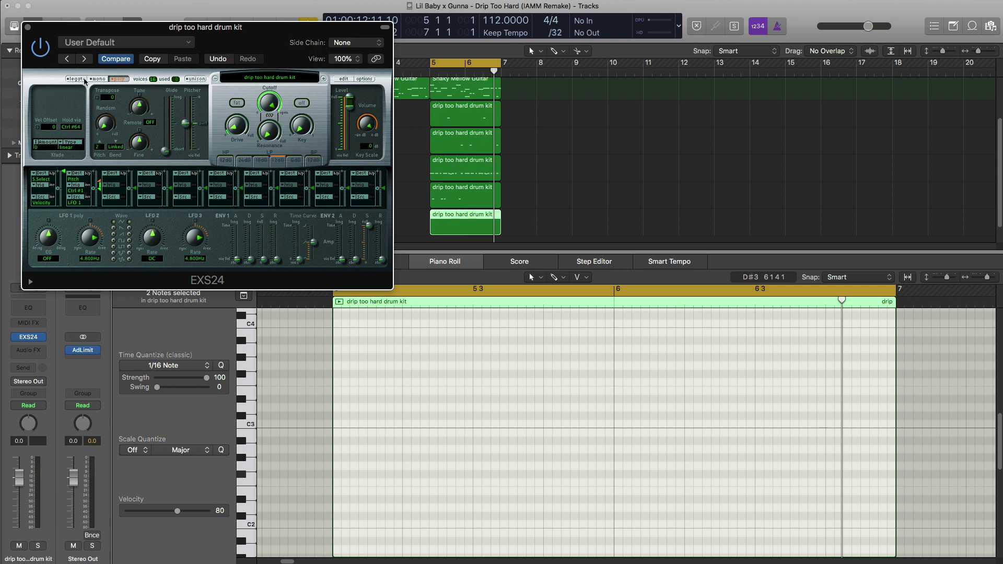
left_click(28, 28)
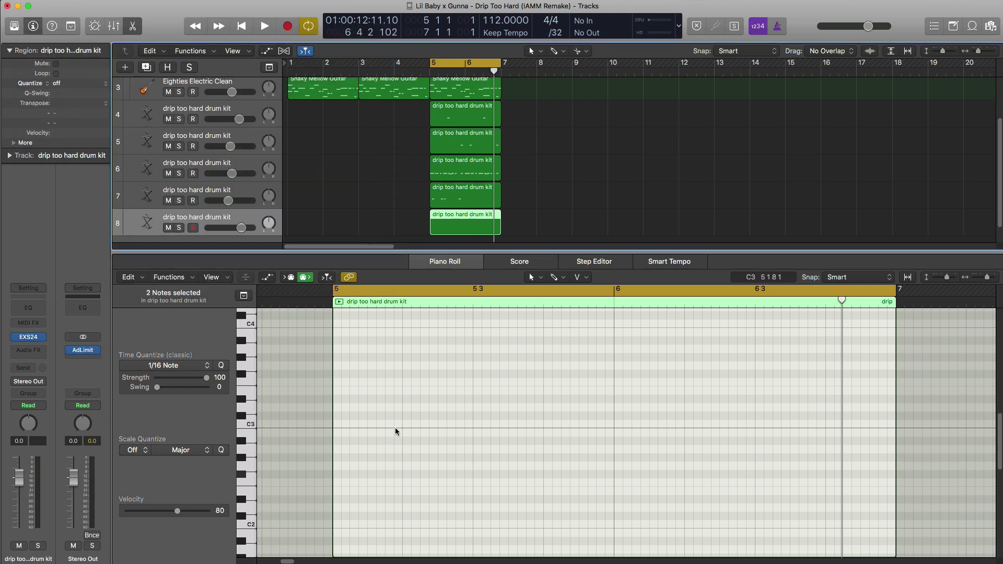
Add a one-beat F#0 note at the start of bar 5 and a one-beat C#0 note on beat 4.
scroll(384, 440, "down", 10)
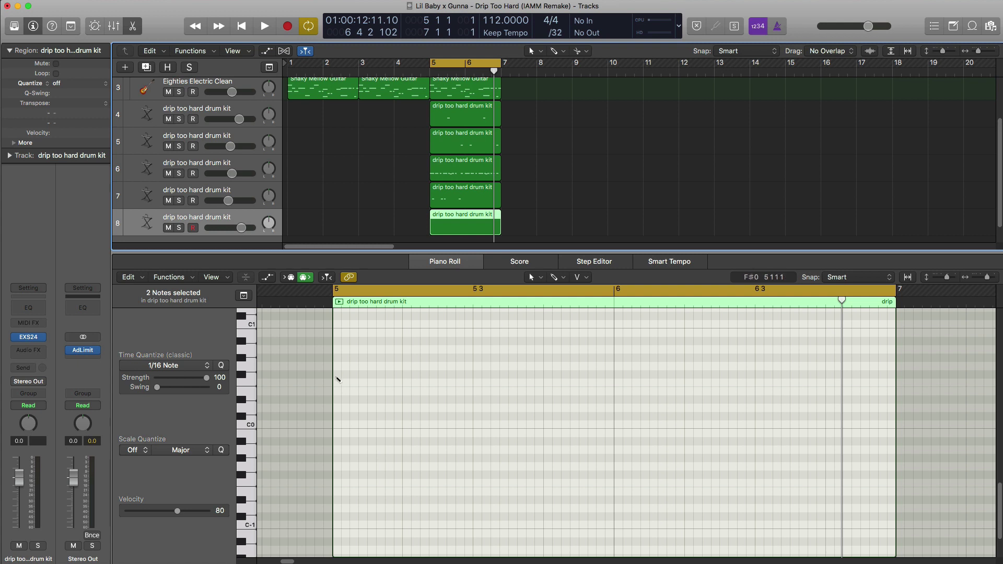
left_click(337, 376, "super")
key("space")
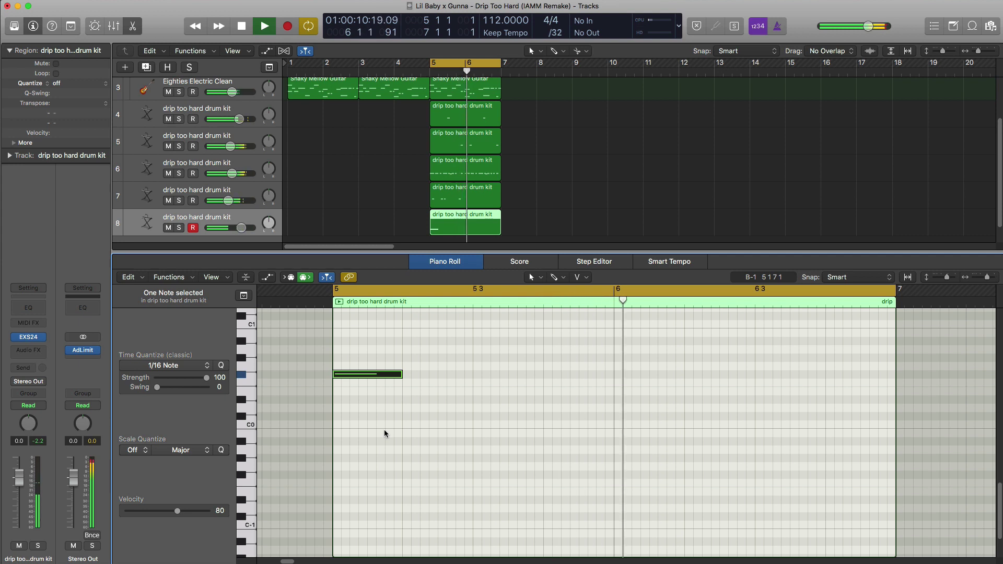
key("space")
key("space")
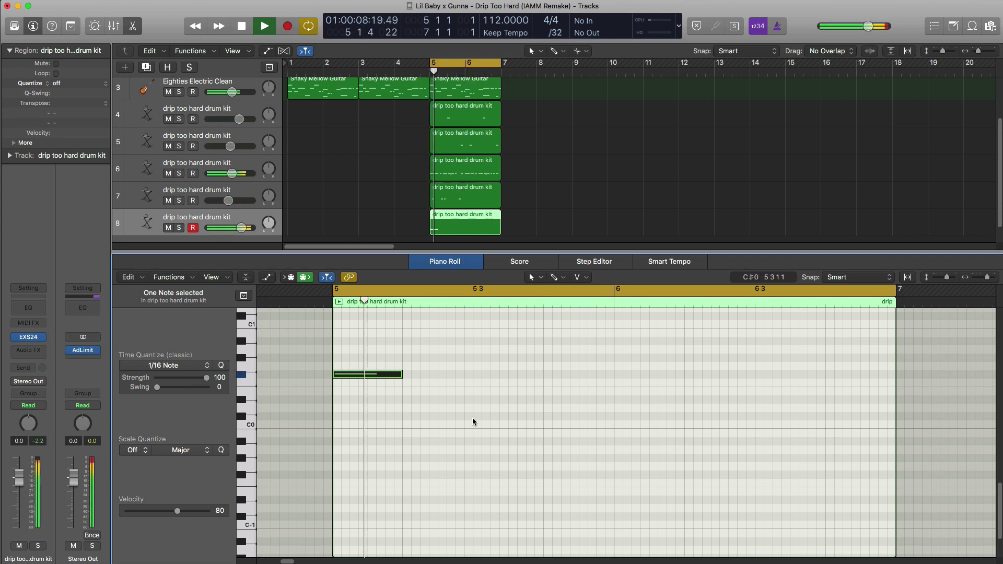
left_click(545, 416, "super")
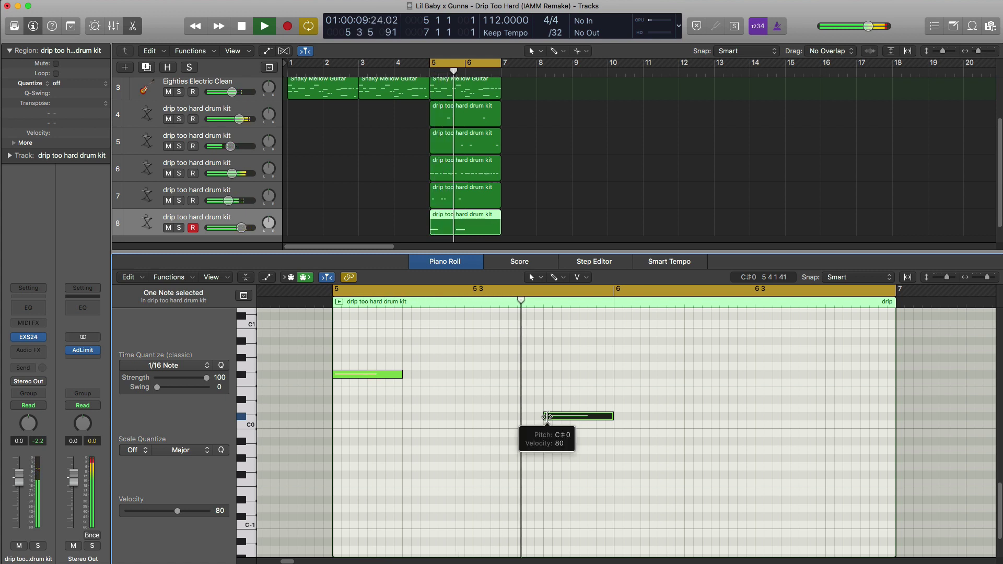
key("space")
Add one-beat G#0 notes on beat 2 and on the second half of beat 3 in bar 6, and play the loop.
left_click(688, 358, "super")
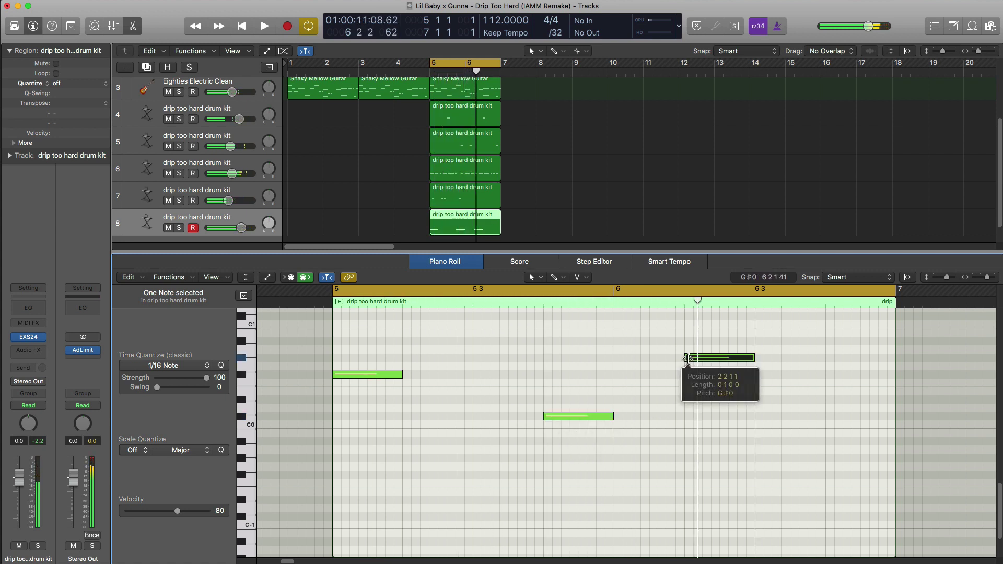
left_click(793, 358, "super")
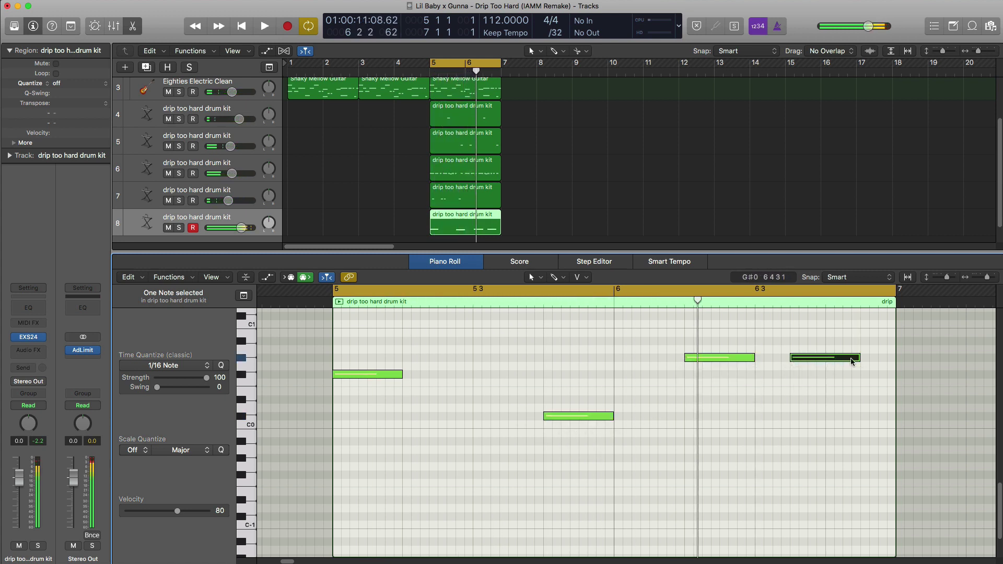
key("space")
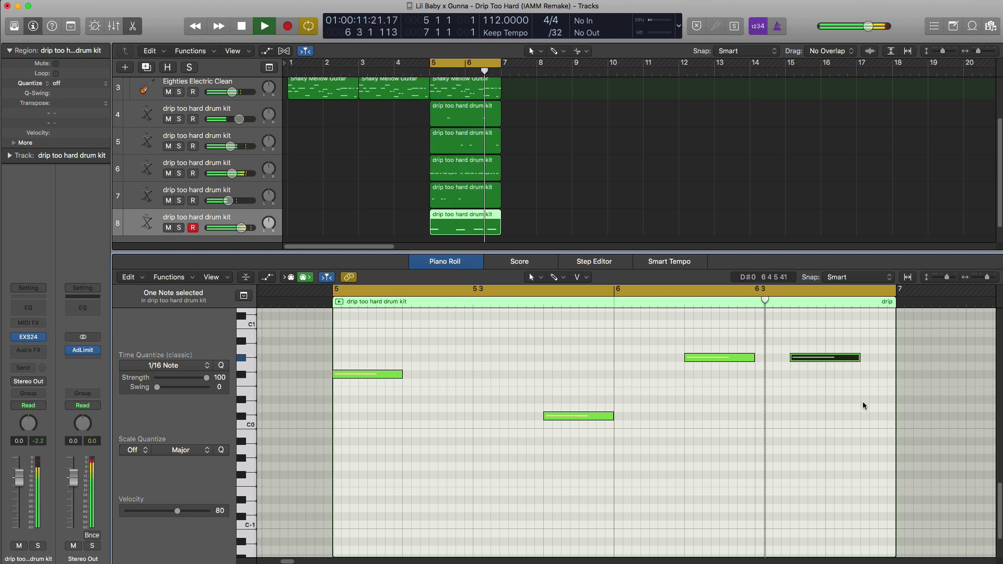
key("space")
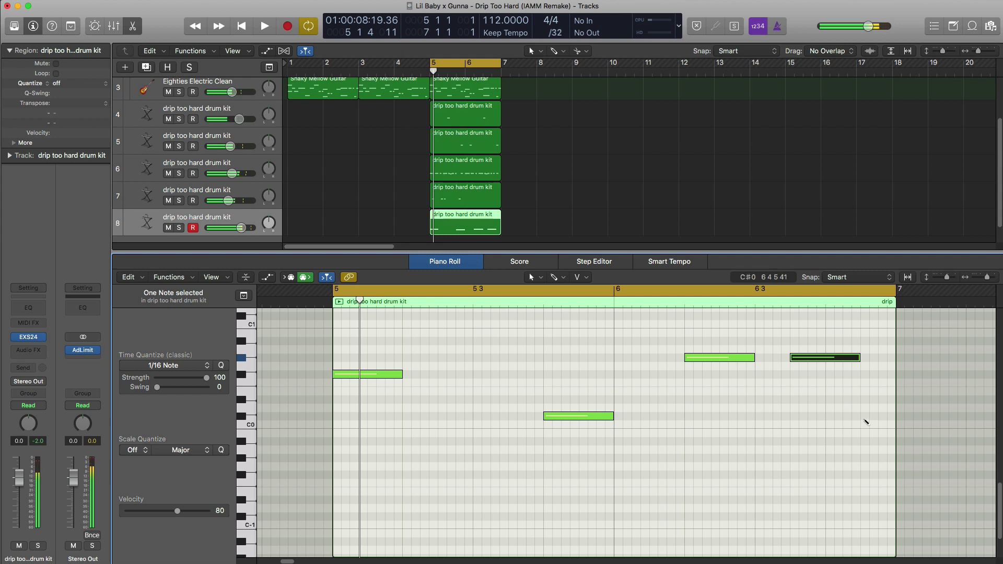
Add a C#0 note on the second half of beat 4 in bar 6 and shorten it to the region's end.
key("space")
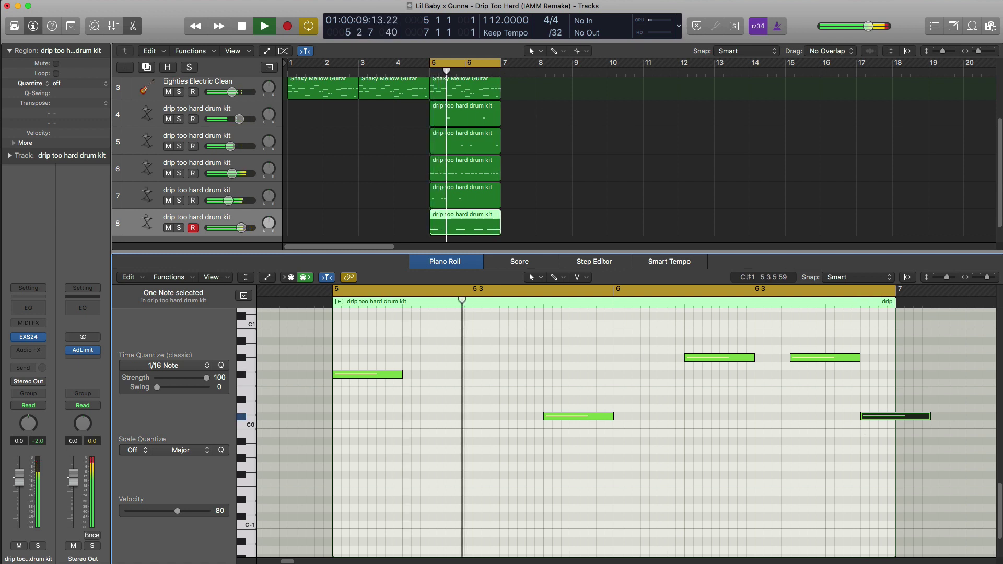
key("space")
key("space")
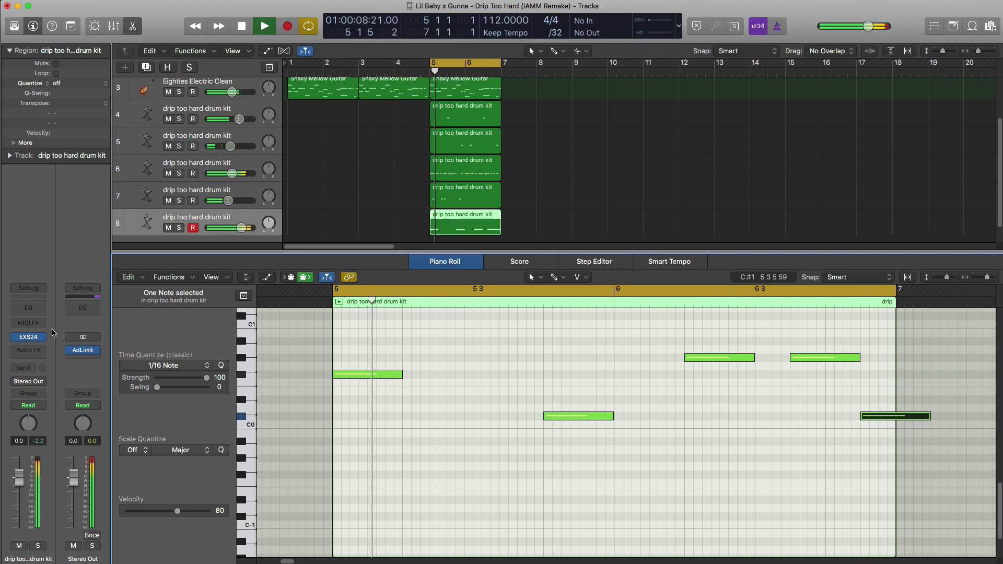
left_click_drag(929, 416, 888, 424)
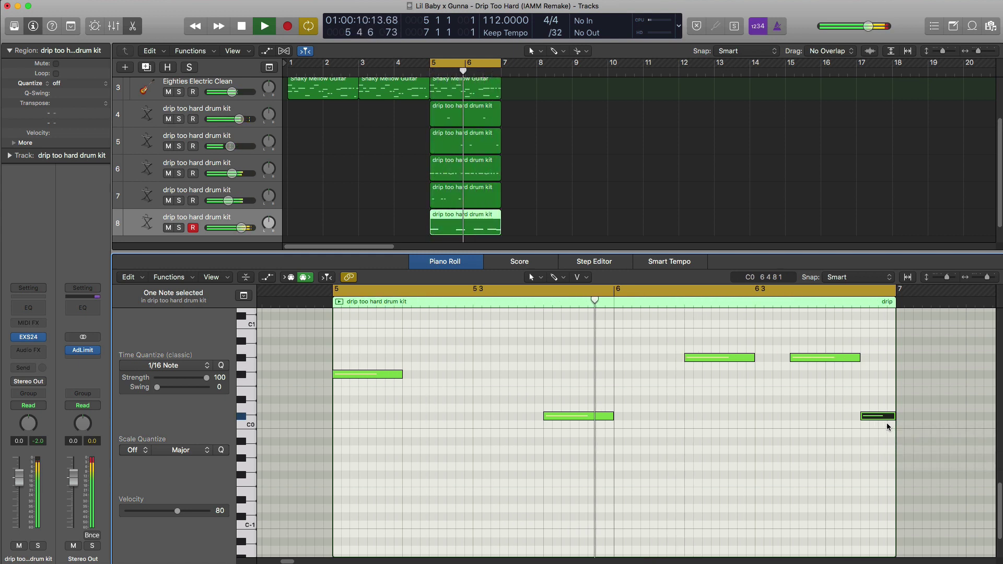
Repeat all guitar and drum kit regions of bars 5 and 6 three times, and loop playback over bars 9 and 10.
key("p")
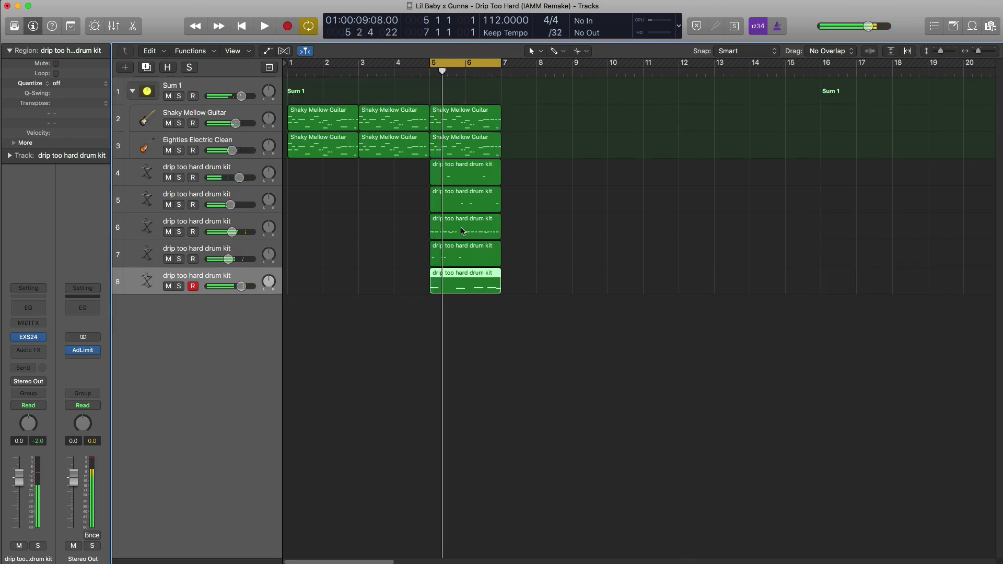
left_click_drag(549, 302, 448, 129)
key("super+r")
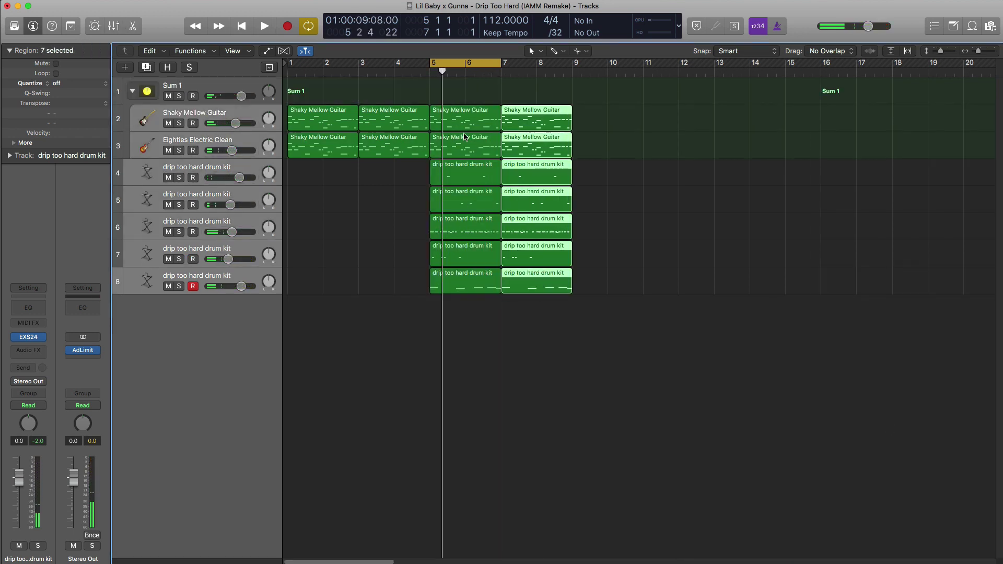
key("super+r")
key("super+r")
left_click_drag(574, 71, 643, 69)
key("space")
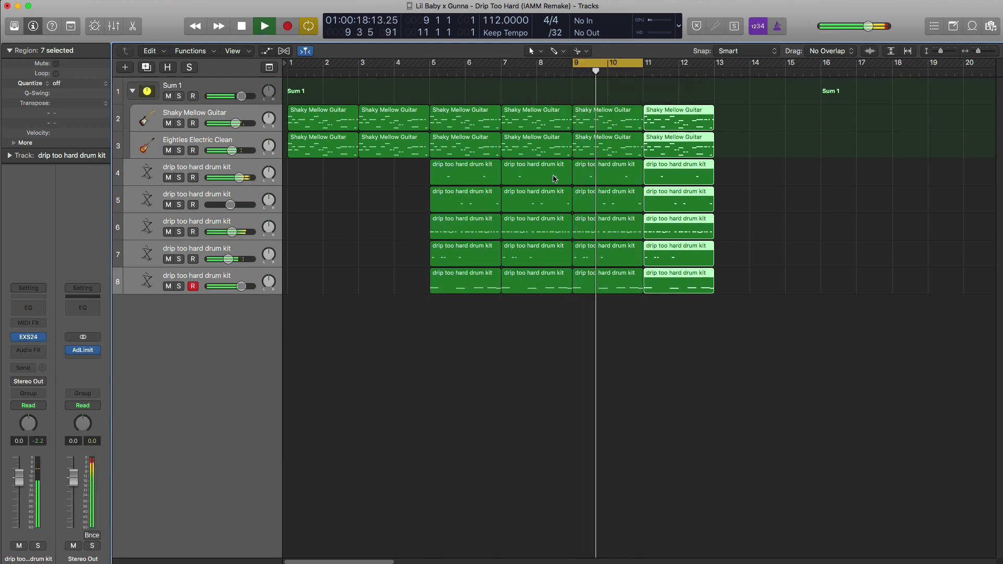
Create another track with the same drum kit settings and open a new empty region spanning bars 9 and 10.
left_click(198, 271)
left_click(147, 67)
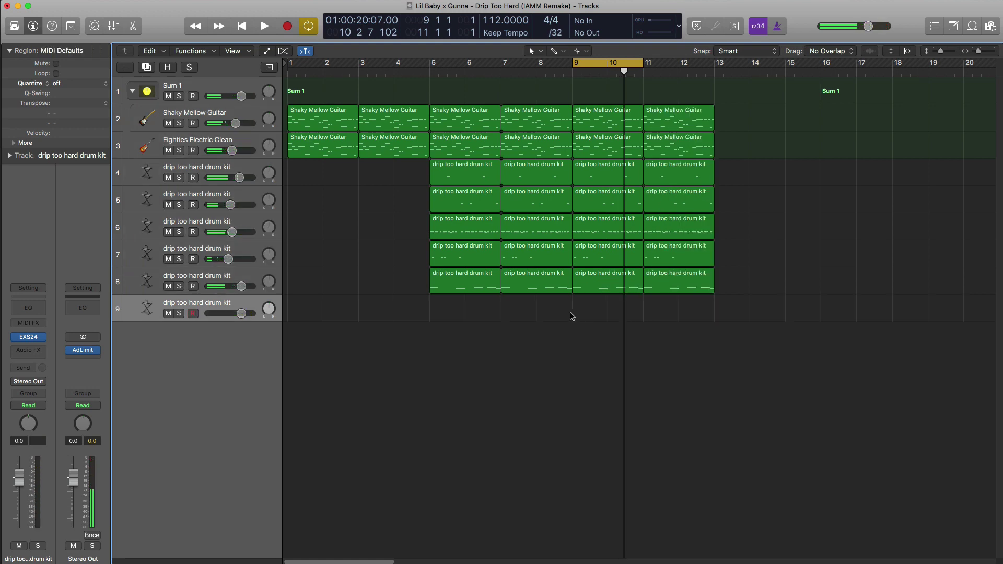
left_click_drag(604, 314, 647, 313)
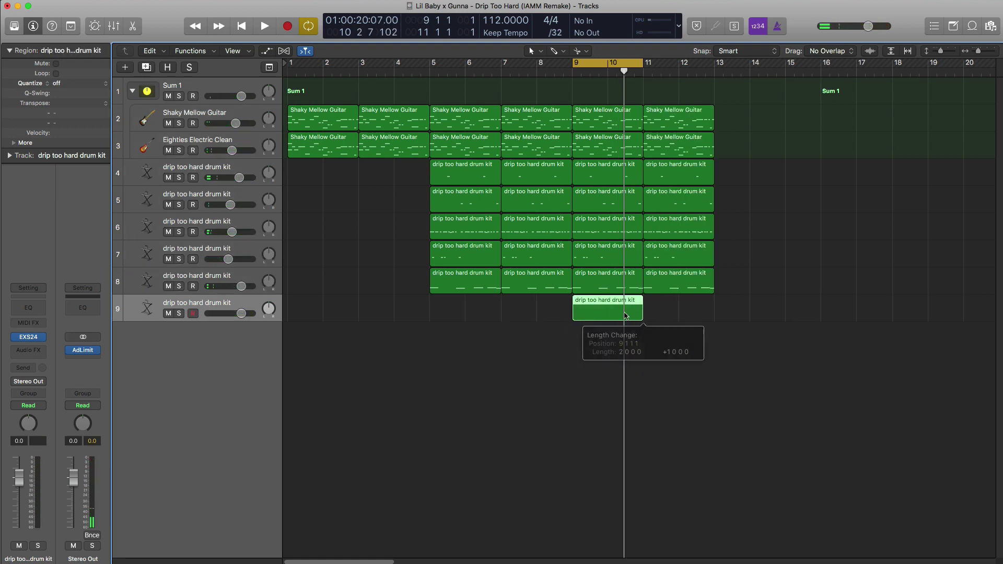
double_click(620, 315)
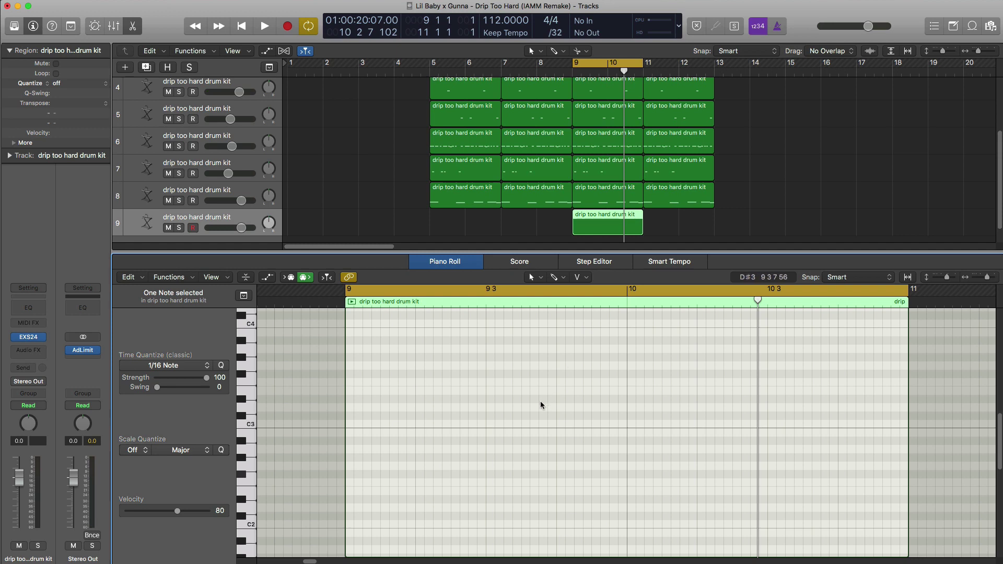
Add half-beat C3 notes at beats 2.5 and 4 of bar 9 and at beats 1.5 and 3.5 of bar 10.
key("space")
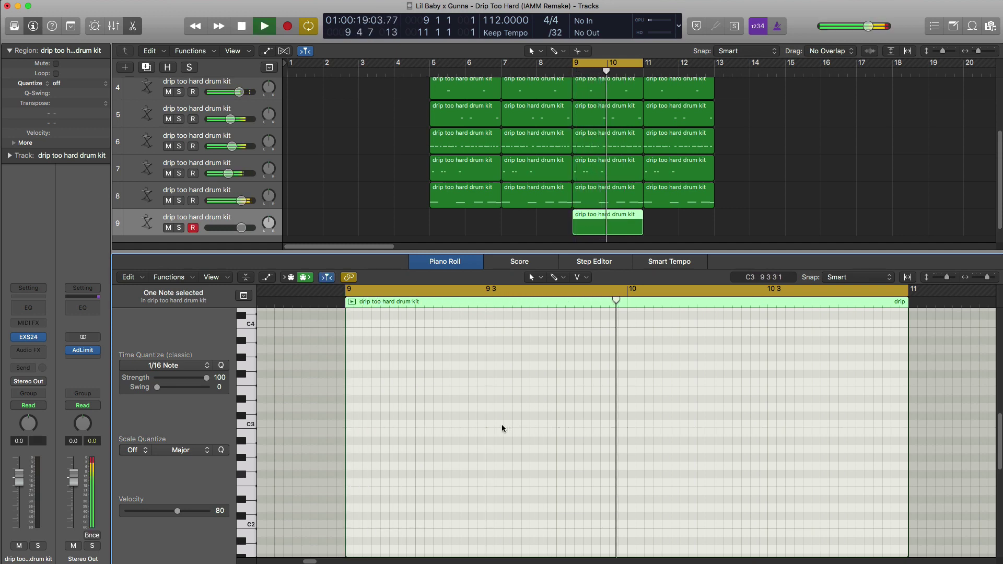
scroll(496, 434, "up", 3)
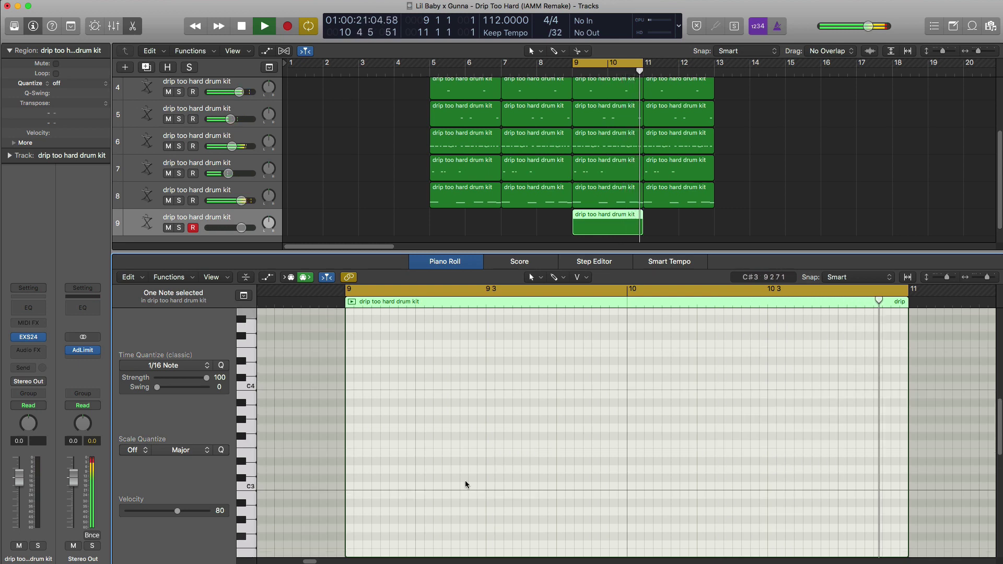
left_click(462, 486)
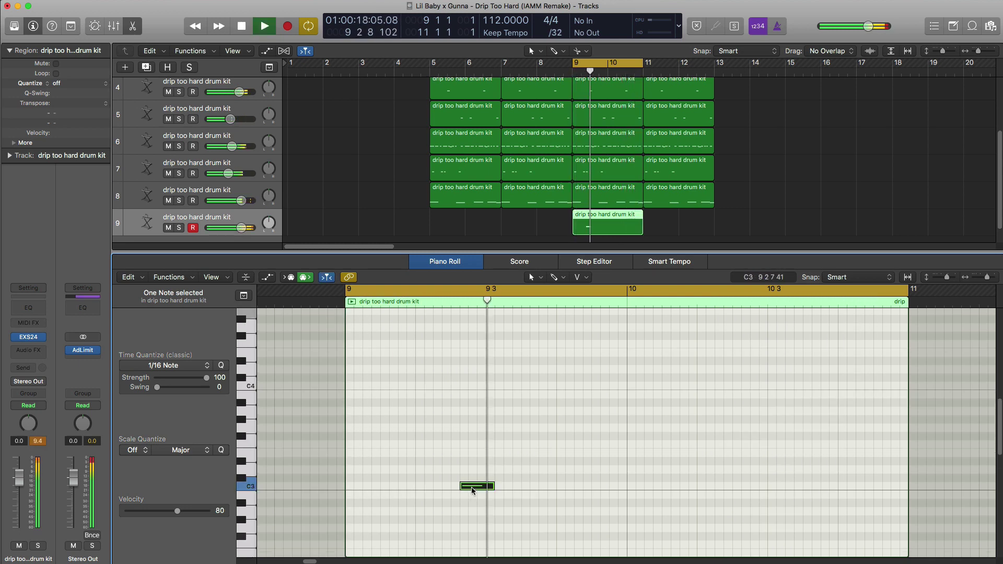
left_click_drag(474, 487, 467, 485)
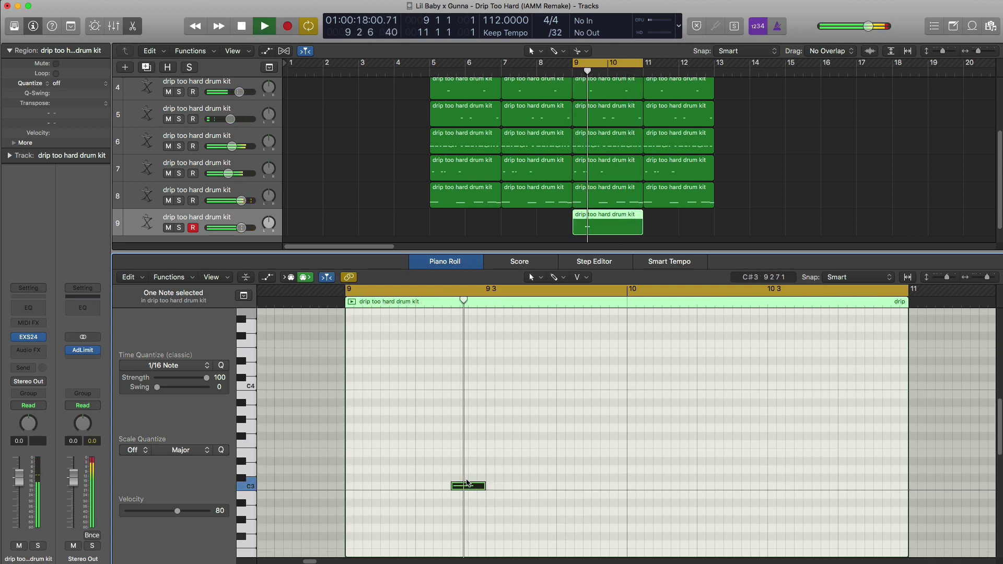
left_click(557, 486)
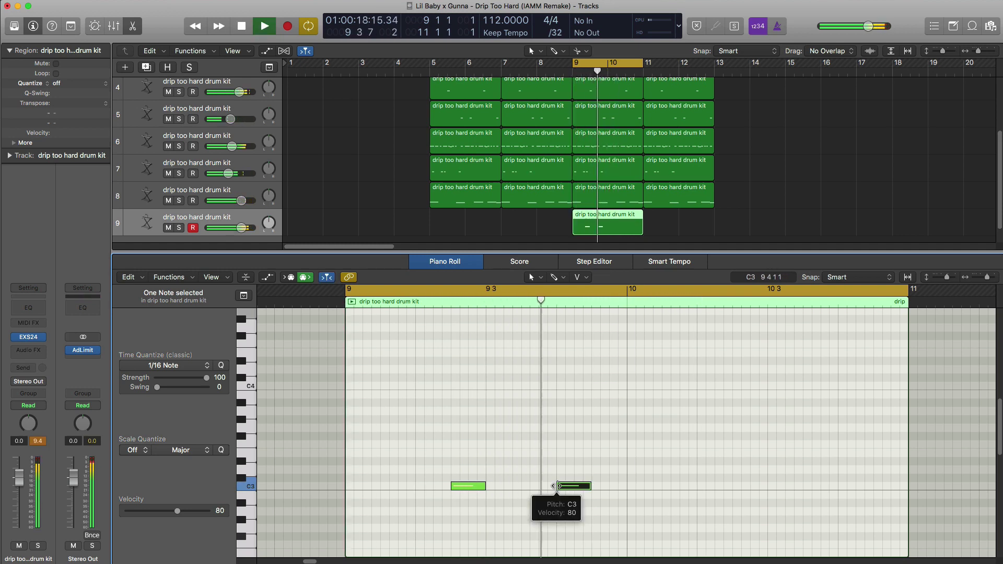
left_click(664, 485)
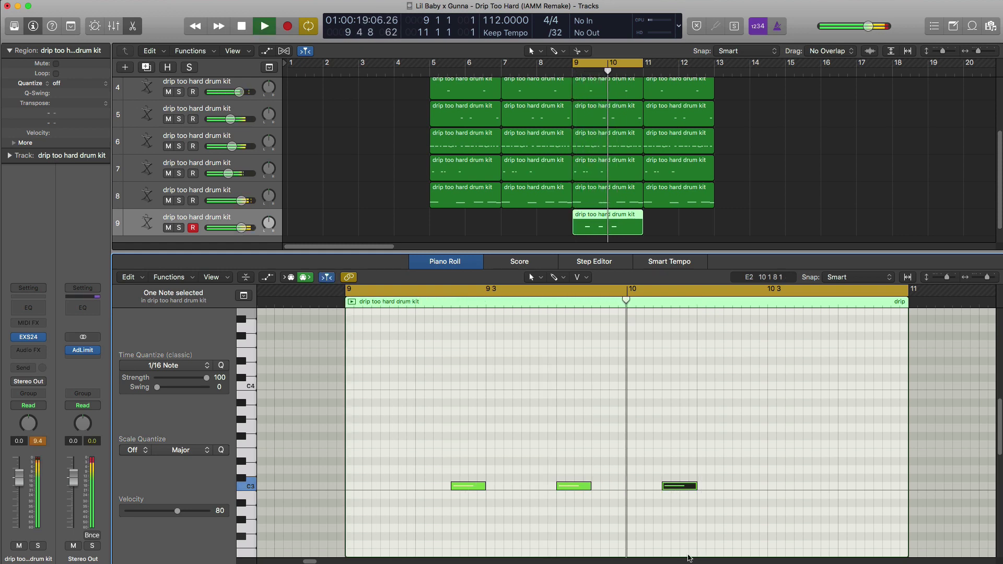
left_click(807, 485)
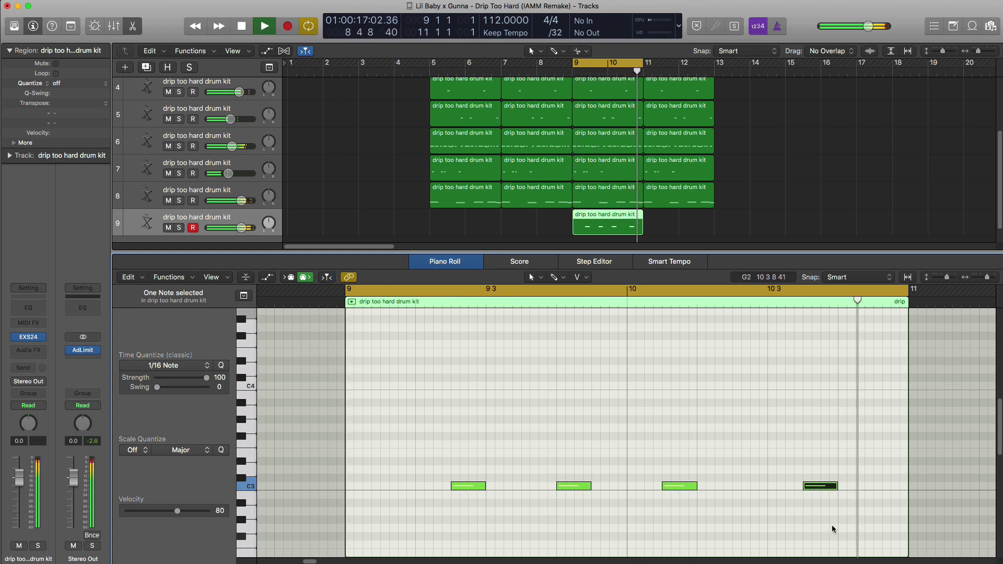
Lower the new drum kit track's volume to -6.4 dB and copy its region to bars 11 and 12.
key("space")
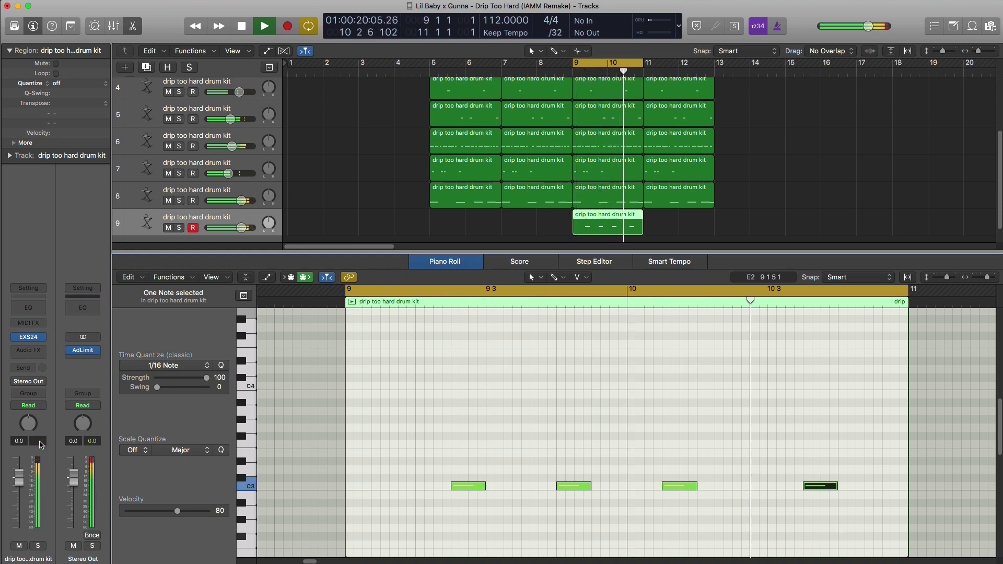
left_click_drag(19, 477, 22, 495)
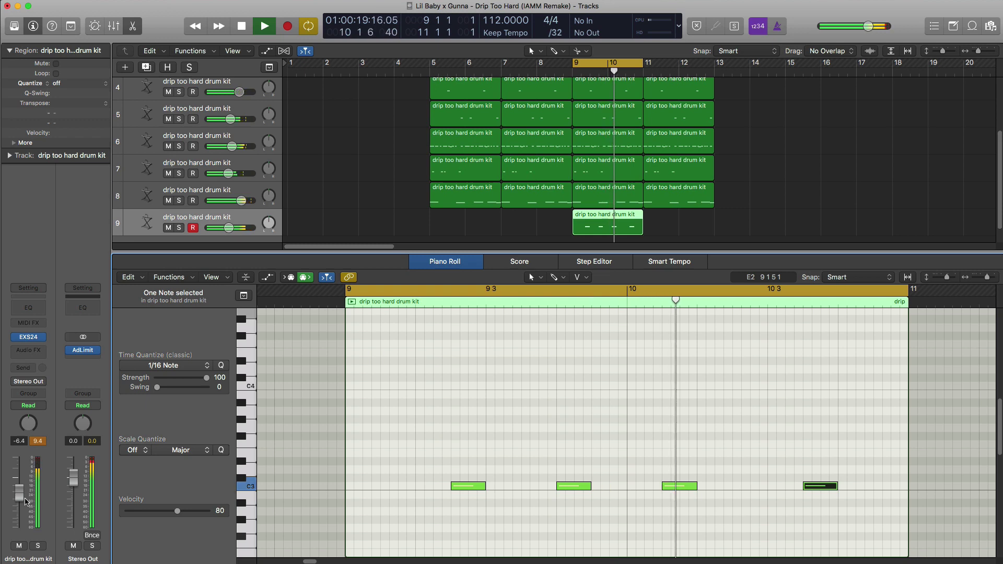
key("p")
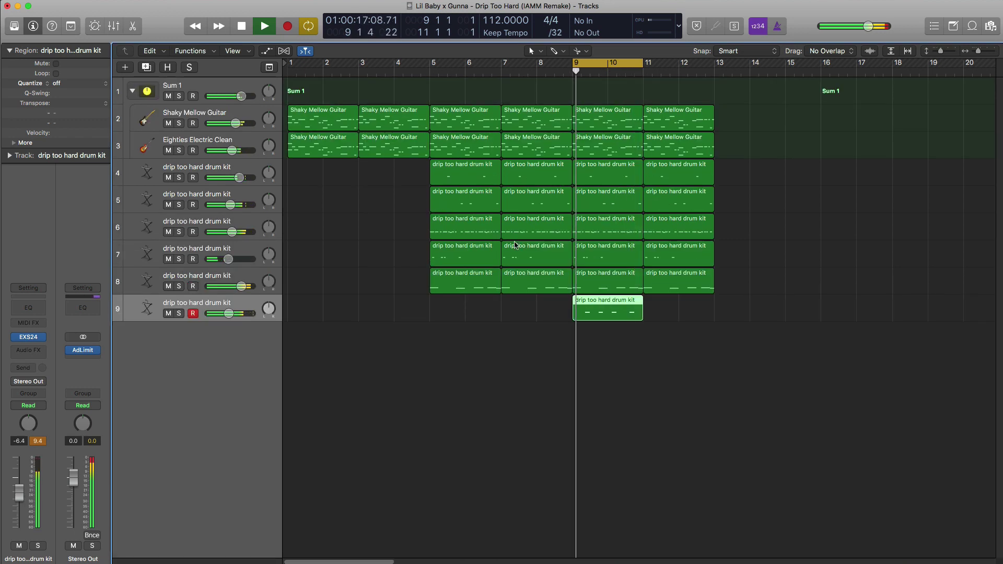
key("space")
left_click_drag(610, 312, 681, 312)
double_click(577, 70)
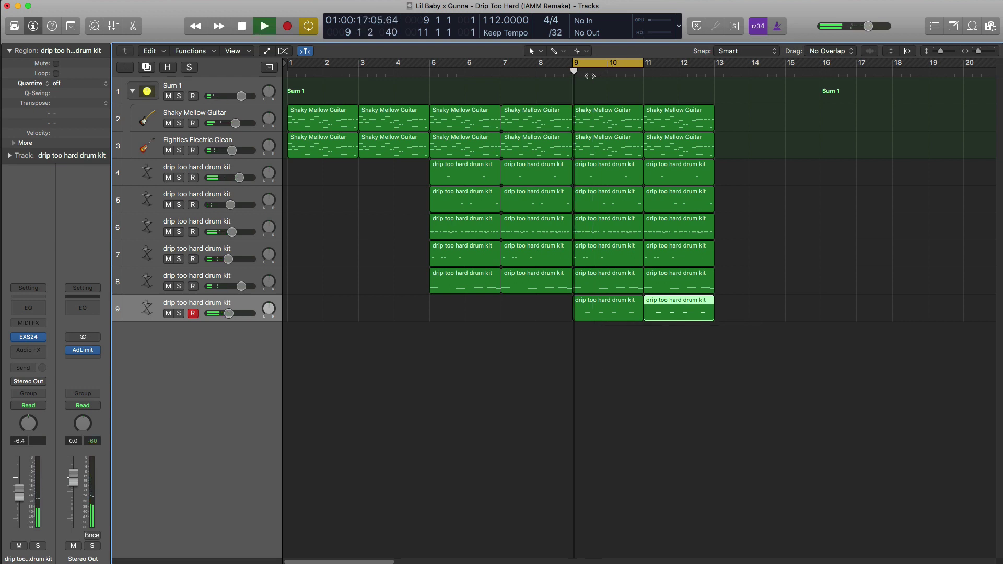
Add a software instrument track and load the Chamber Female Swells choir sound from Legacy, Jam Pack Voices.
left_click(123, 67)
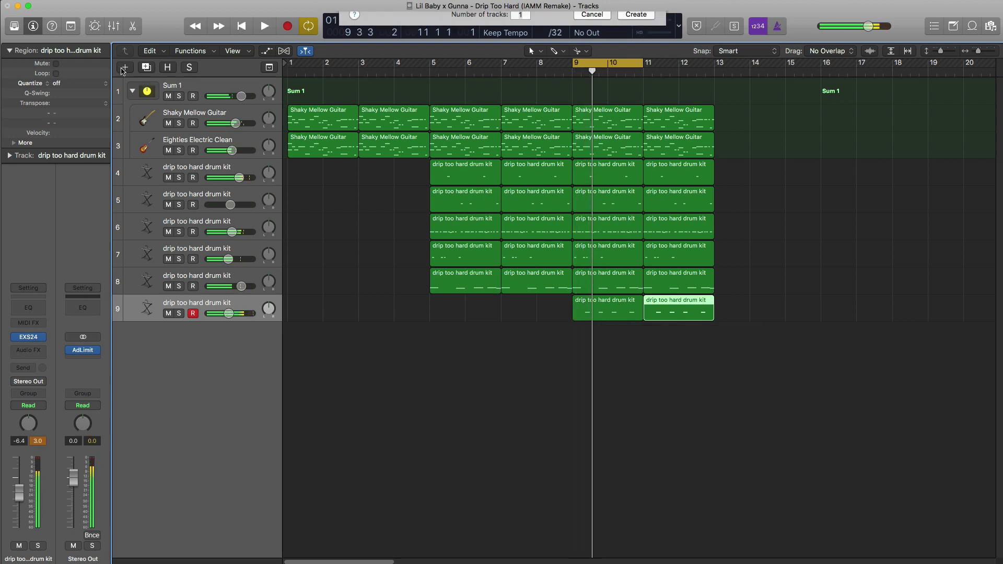
key("Return")
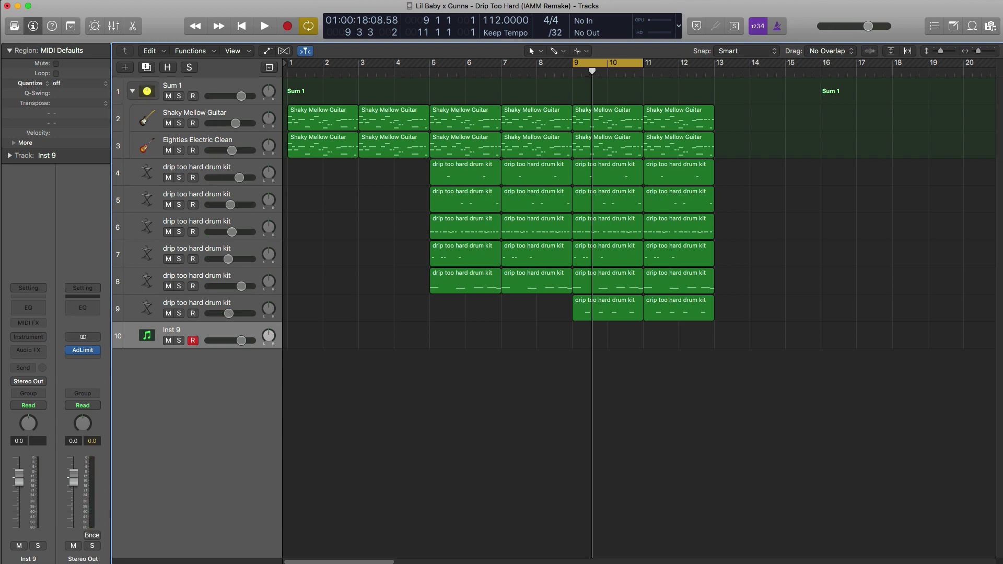
left_click(15, 27)
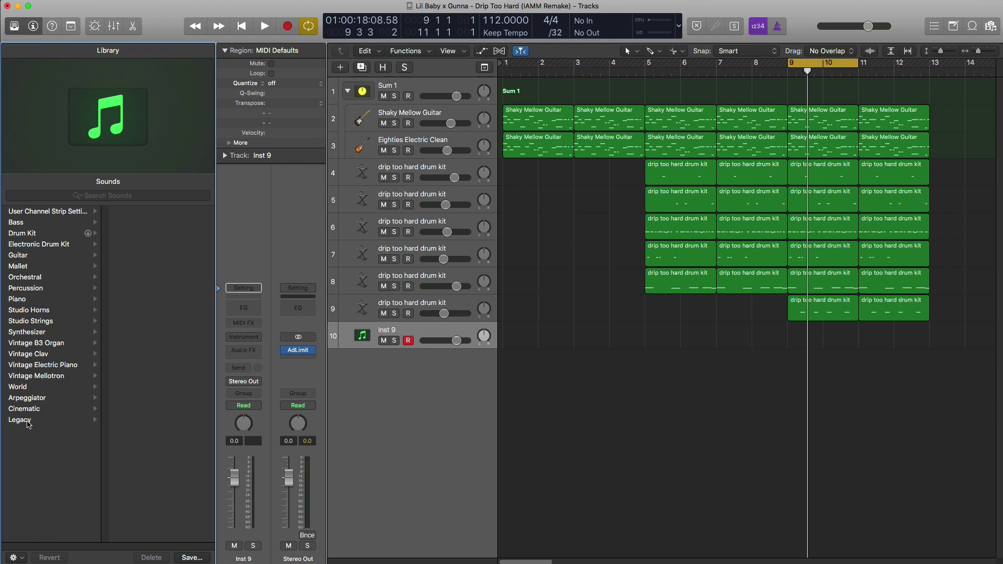
left_click(29, 421)
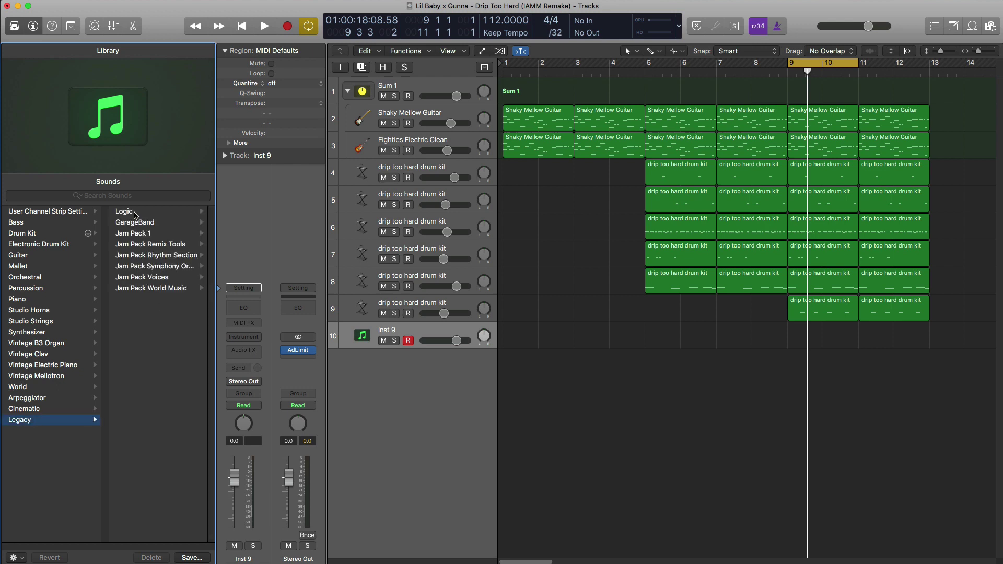
left_click(152, 278)
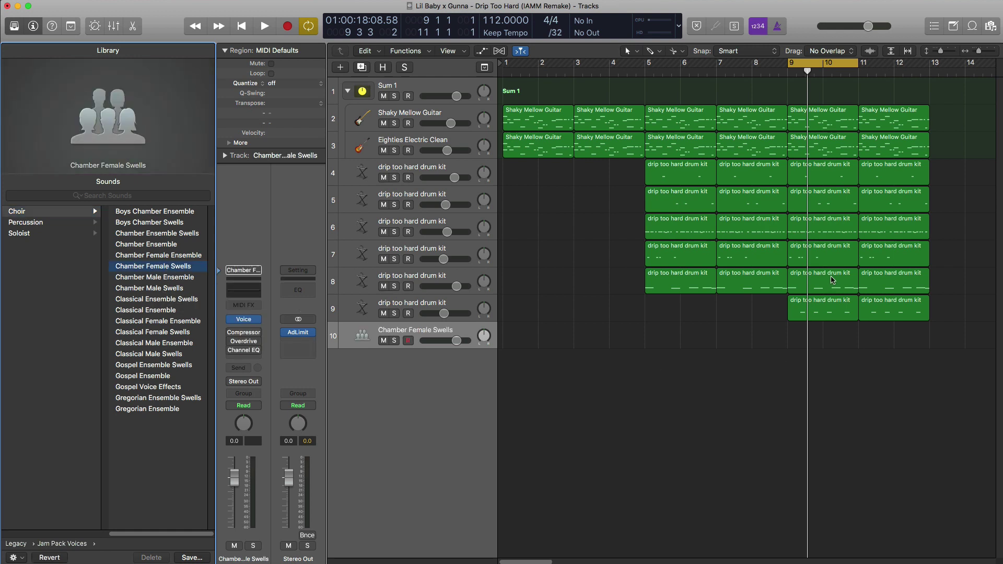
Create an empty region over bars 9 and 10 on the Chamber Female Swells track and solo the track.
left_click(808, 335)
left_click_drag(827, 341, 858, 341)
left_click(395, 341)
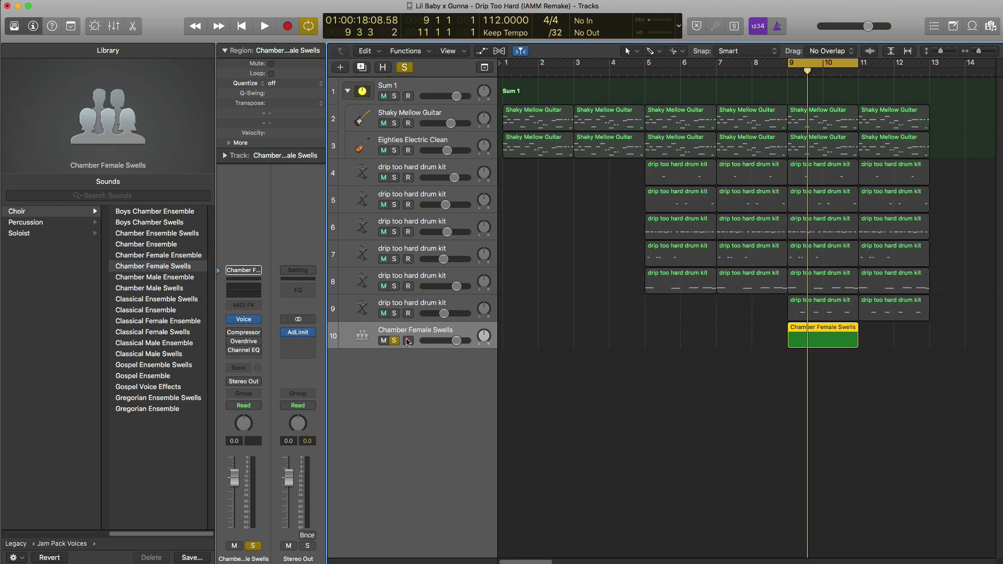
key("space")
key("y")
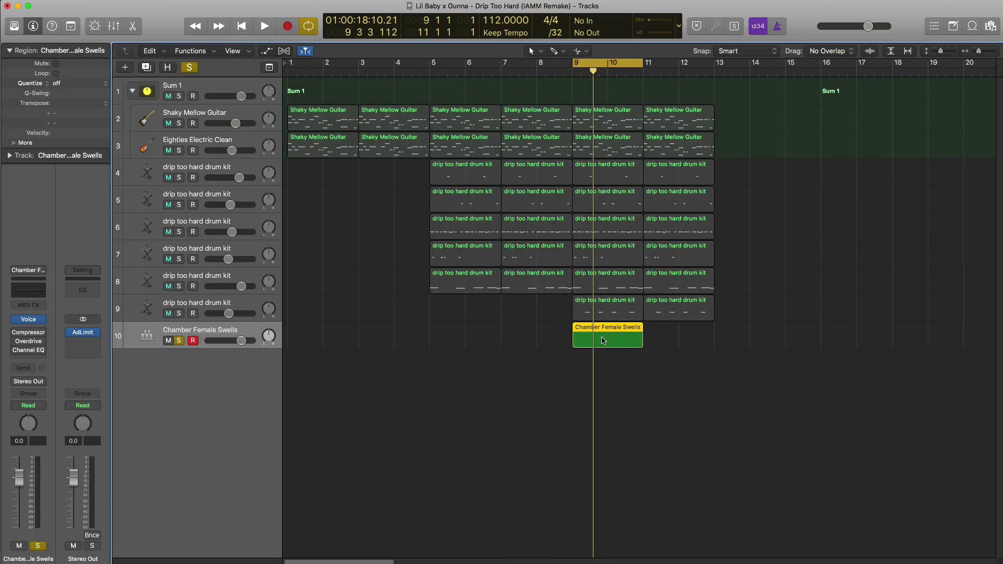
Replace the empty choir region with a copy of the Shaky Mellow Guitar region from bars 9 and 10, and play its notes.
double_click(604, 340)
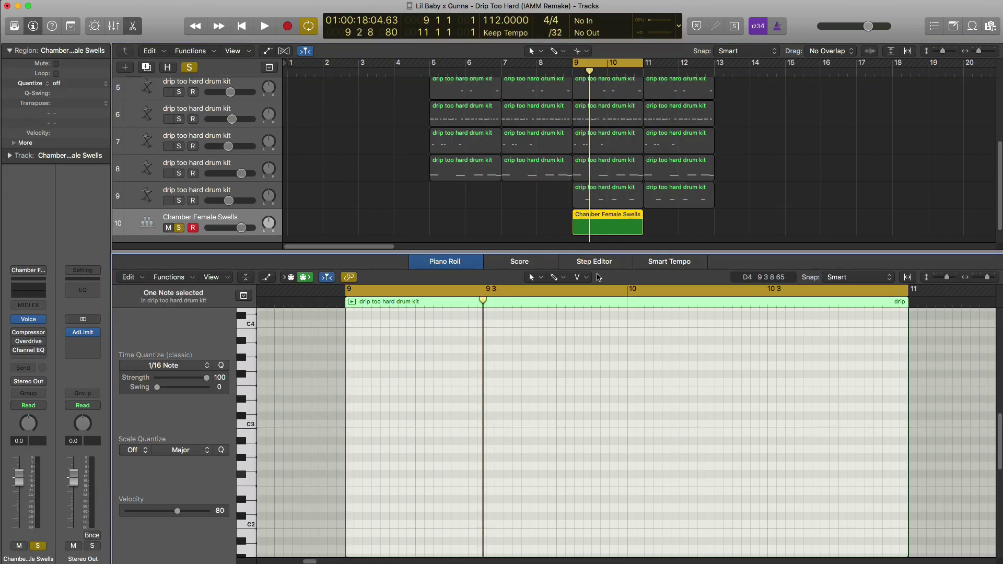
key("Delete")
scroll(611, 220, "up", 2)
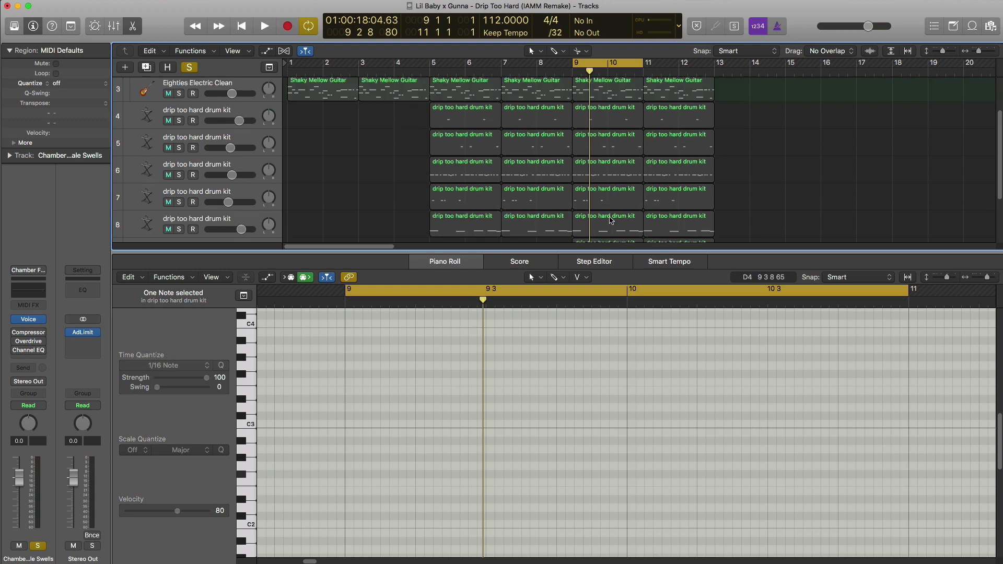
key("p")
left_click_drag(615, 152, 585, 345)
key("p")
key("space")
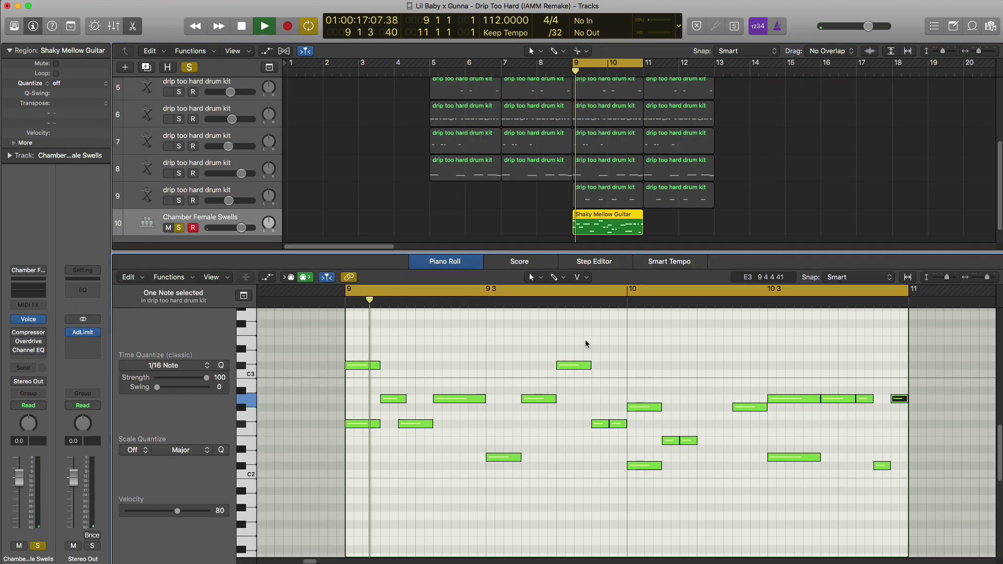
Delete the A2 and F#2 notes following the opening chord and lengthen the chord's C#3 and F#2 notes to the next note.
key("space")
left_click(401, 395)
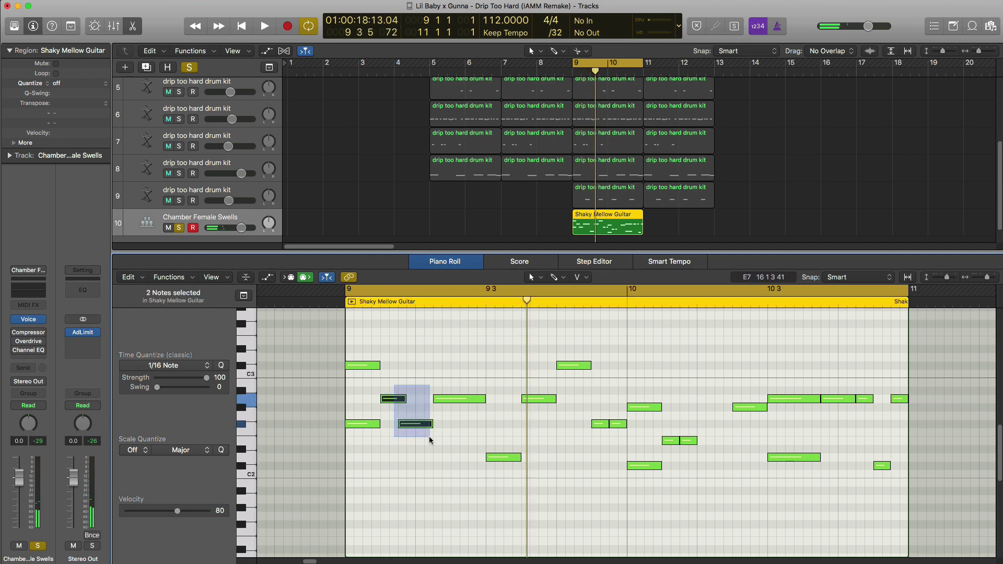
left_click_drag(428, 437, 432, 367)
key("Delete")
key("Delete")
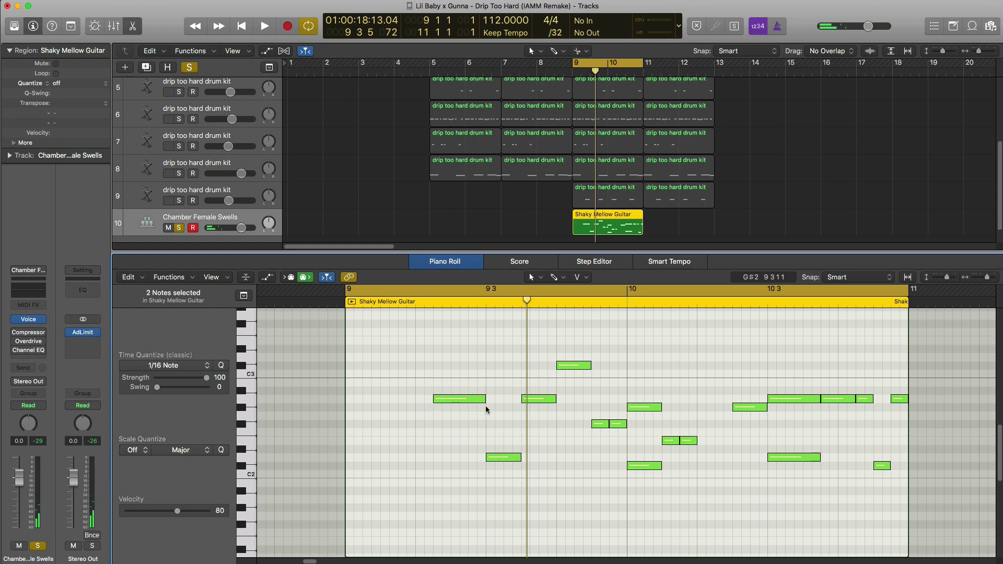
key("super+z")
key("b")
key("space")
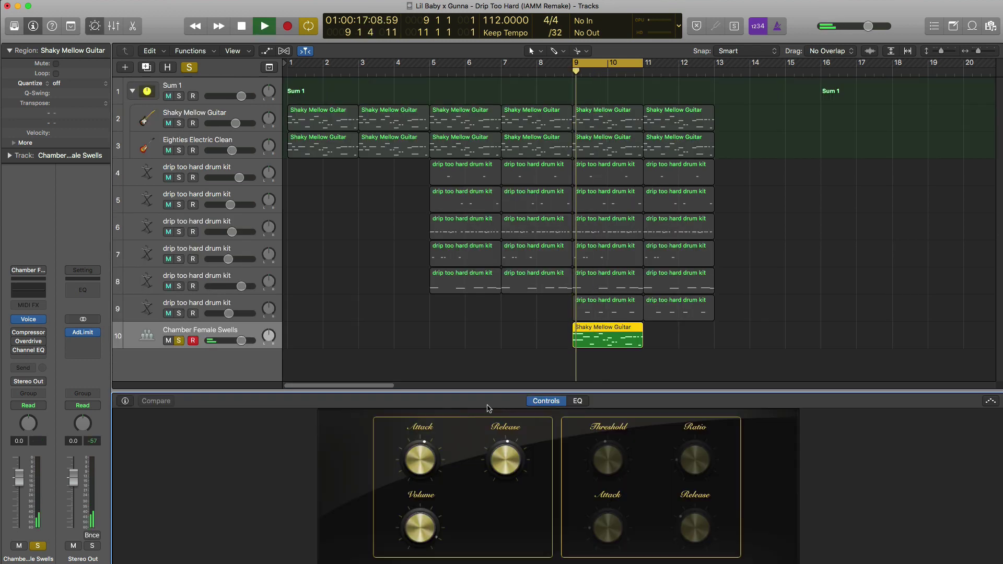
double_click(579, 345)
key("space")
Delete the D2, A2 and C#3 notes on beats 3 and 4 of bar 9 in the choir region.
left_click_drag(502, 348, 510, 355)
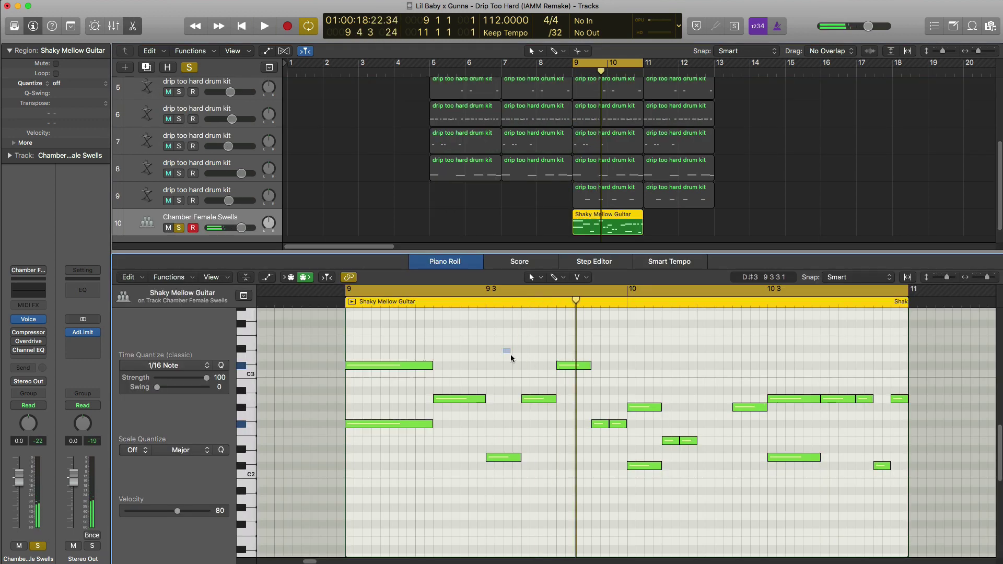
left_click_drag(537, 400, 578, 479)
key("Delete")
key("Delete")
key("Delete")
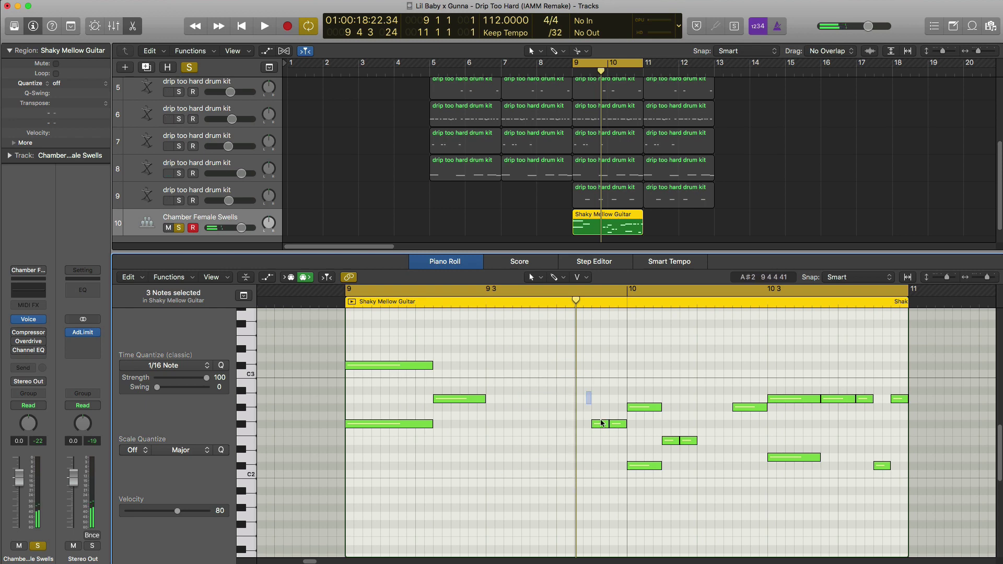
Delete all choir notes following bar 10's opening chord and the F#2 notes at the end of bar 9.
left_click_drag(719, 362, 896, 494)
key("Delete")
left_click_drag(821, 500, 601, 380)
Lengthen bar 10's G#2 and C#2 chord to the end of the bar, extend bar 9's A2 note, and play the part.
left_click_drag(660, 408, 907, 412)
left_click_drag(484, 398, 557, 404)
key("space")
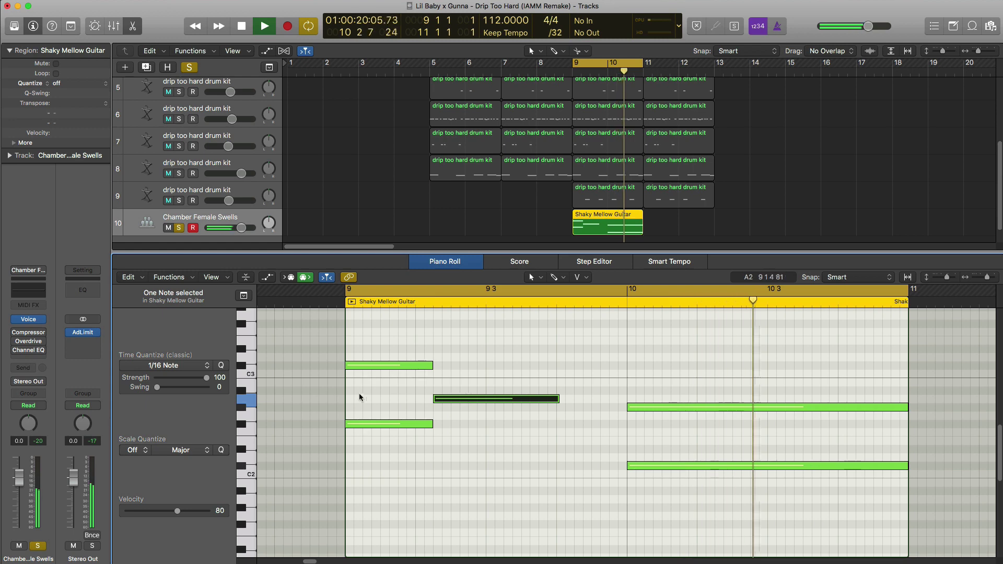
Transpose all the notes in the choir region up one octave and play them.
key("space")
key("super+a")
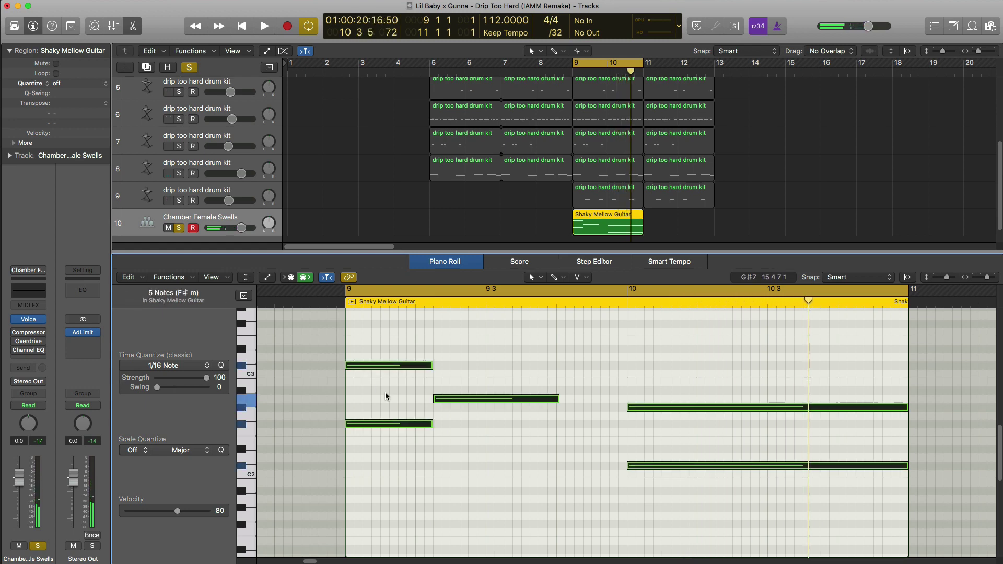
key("alt+shift+Up")
key("space")
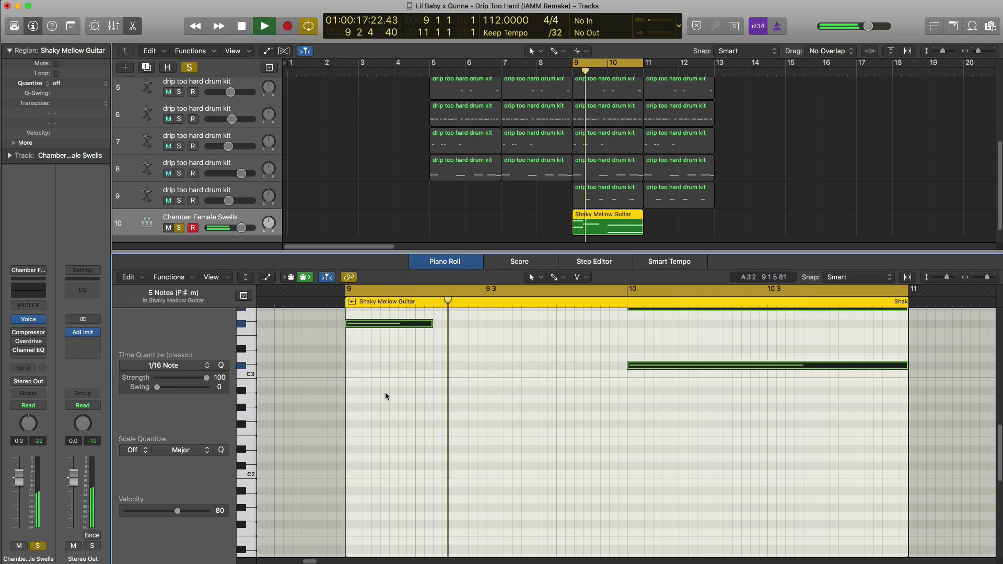
Close the note editor, unsolo the Chamber Female Swells track, and play bars 9 and 10 with all tracks.
key("e")
key("x")
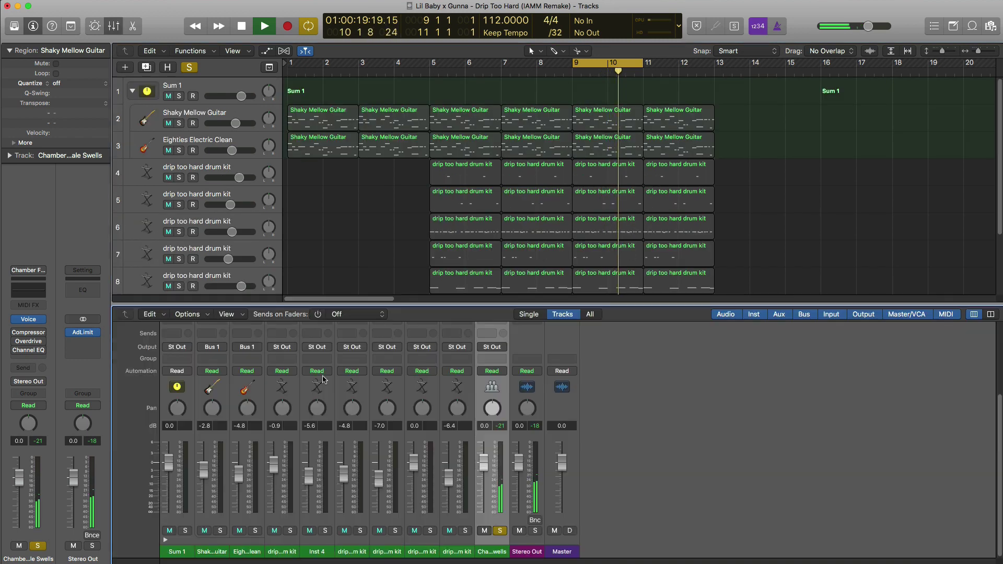
key("x")
key("space")
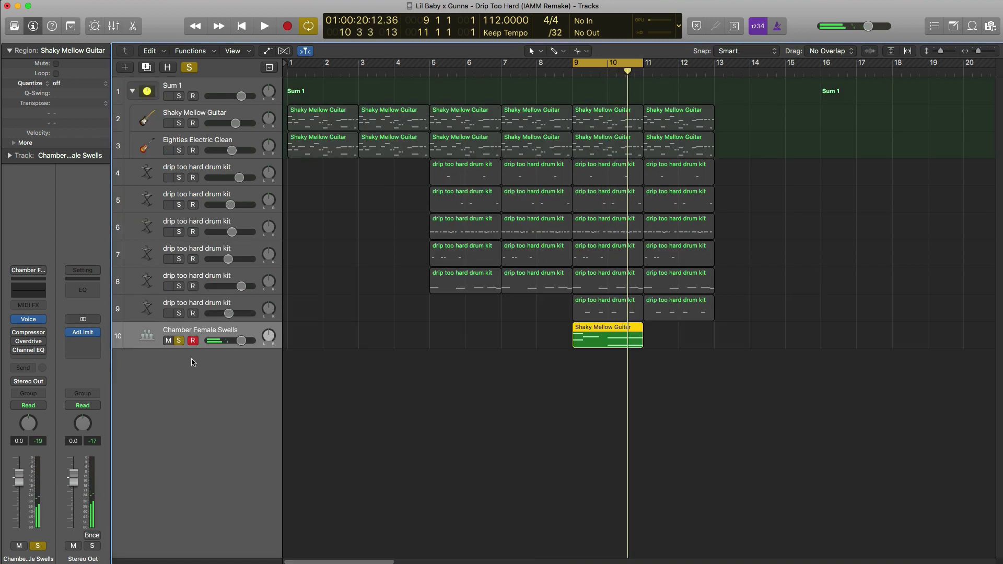
left_click(178, 341)
key("space")
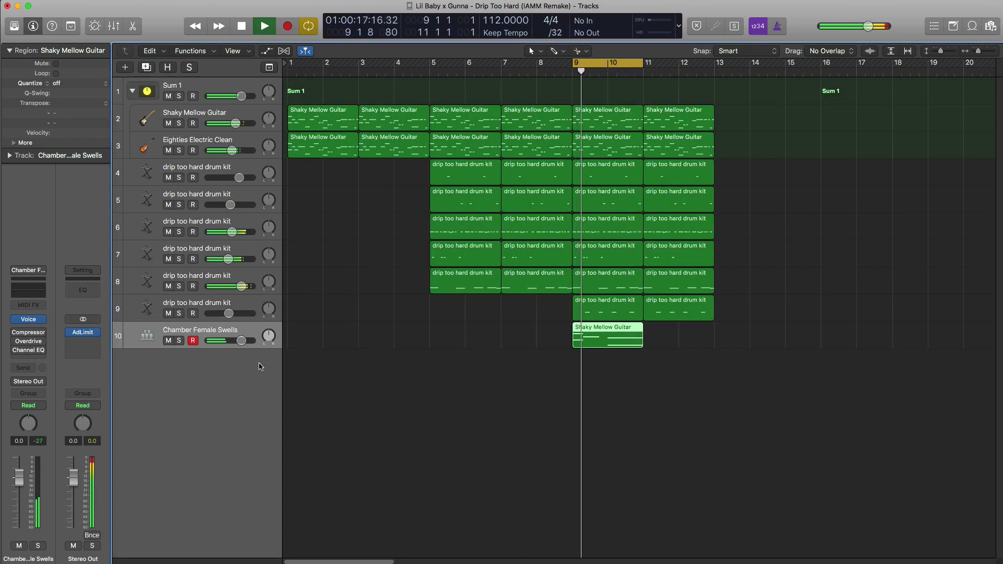
Lower the Chamber Female Swells track's volume to -8.0 dB and repeat its region over bars 11 and 12.
left_click_drag(242, 340, 228, 340)
key("x")
key("x")
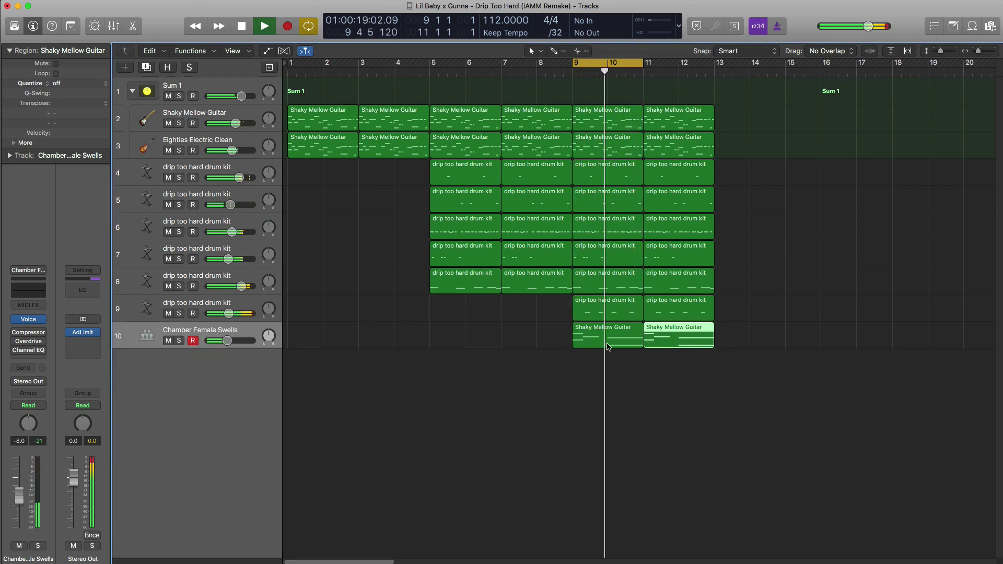
key("space")
Copy the two guitar parts and the drum kit regions on tracks 4 to 8 onto bars 13 to 16.
left_click_drag(554, 308, 760, 133)
key("super+Left")
key("super+Left")
Repeat the last Shaky Mellow Guitar and Eighties Electric Clean regions four times, extending both guitar parts through bar 24.
left_click(557, 146)
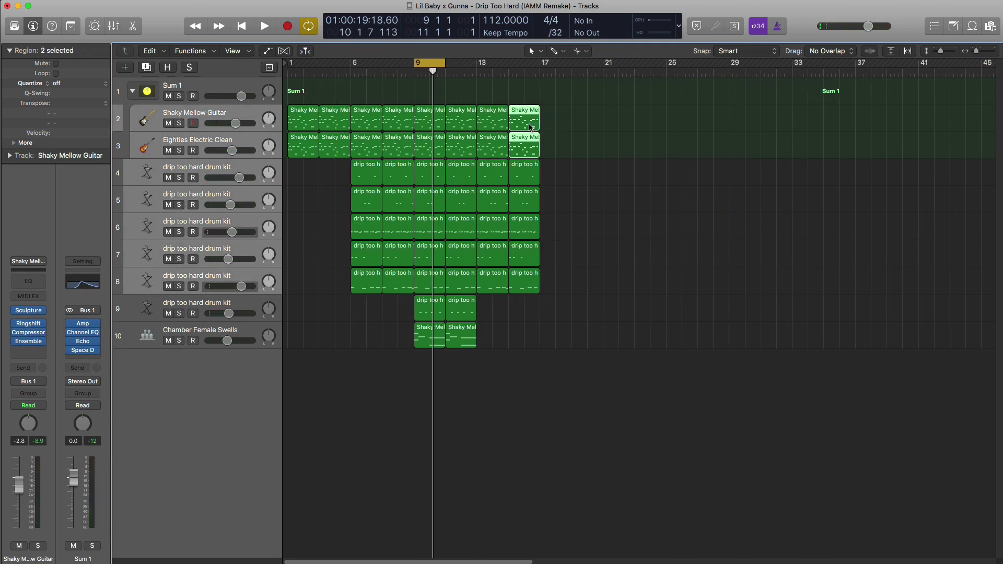
key("super+r")
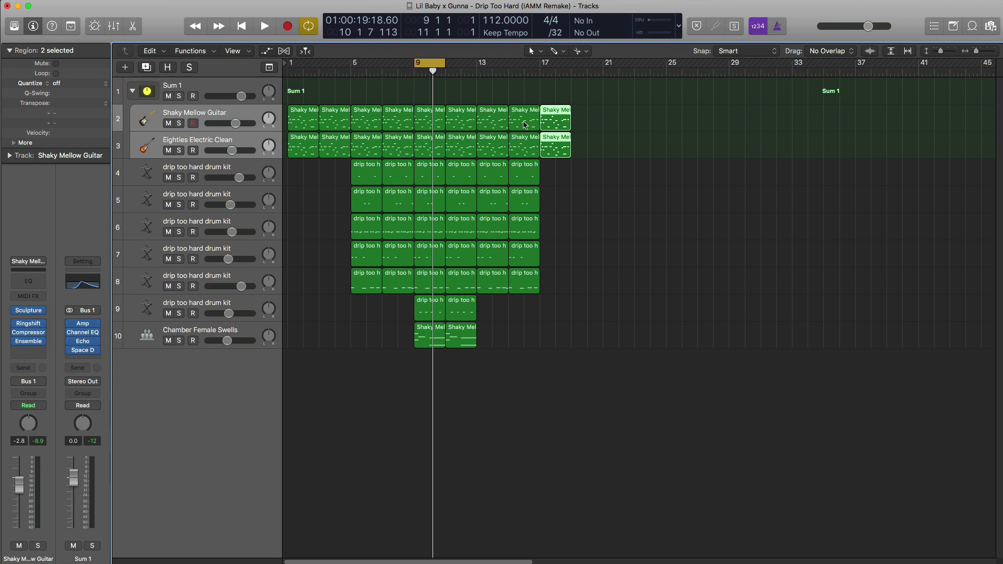
key("super+r")
key("super+r")
key("super+r")
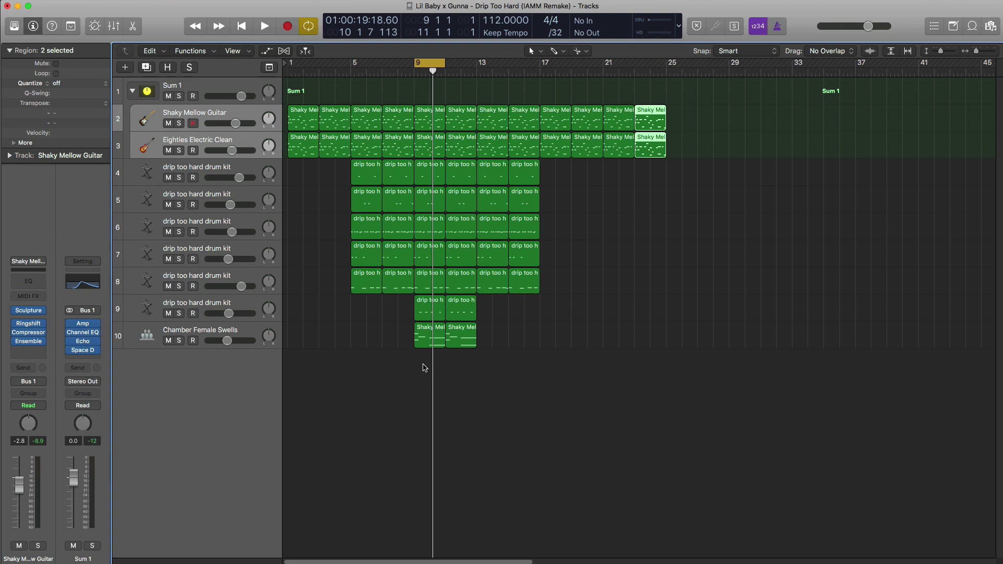
Copy the drum regions of tracks 4 to 8 into bars 19 to 24, and track 9 and the choir into bars 21 to 24.
left_click_drag(428, 356, 588, 178)
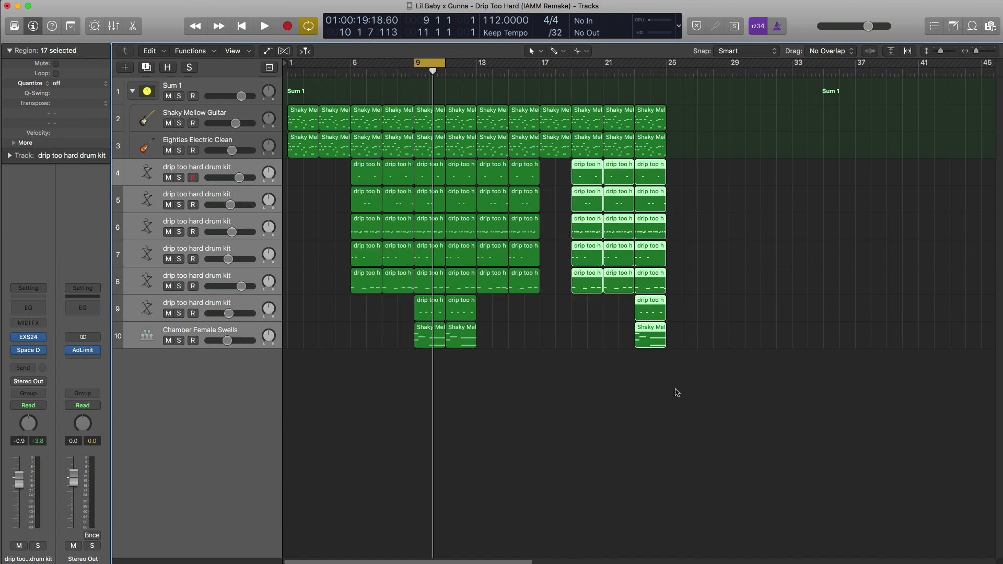
left_click_drag(677, 392, 619, 312)
Extend both guitars through bar 36, copying tracks 4 to 8 into bars 27 to 34 and tracks 9 and 10 into bars 29 to 32.
left_click_drag(551, 174, 677, 127)
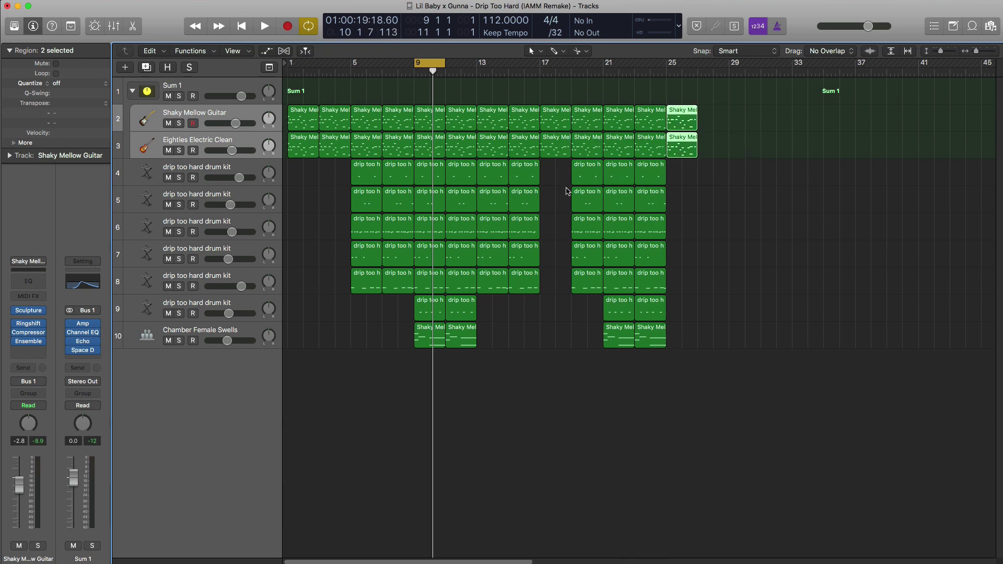
left_click_drag(509, 386, 837, 130)
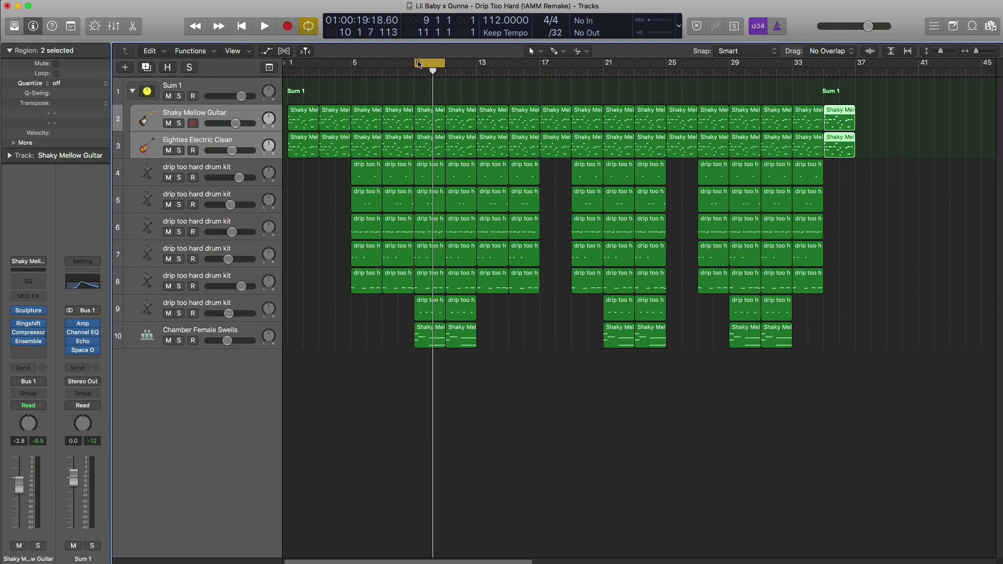
Turn off the cycle range and play the full arrangement from bar 1.
left_click(418, 64)
key("Return")
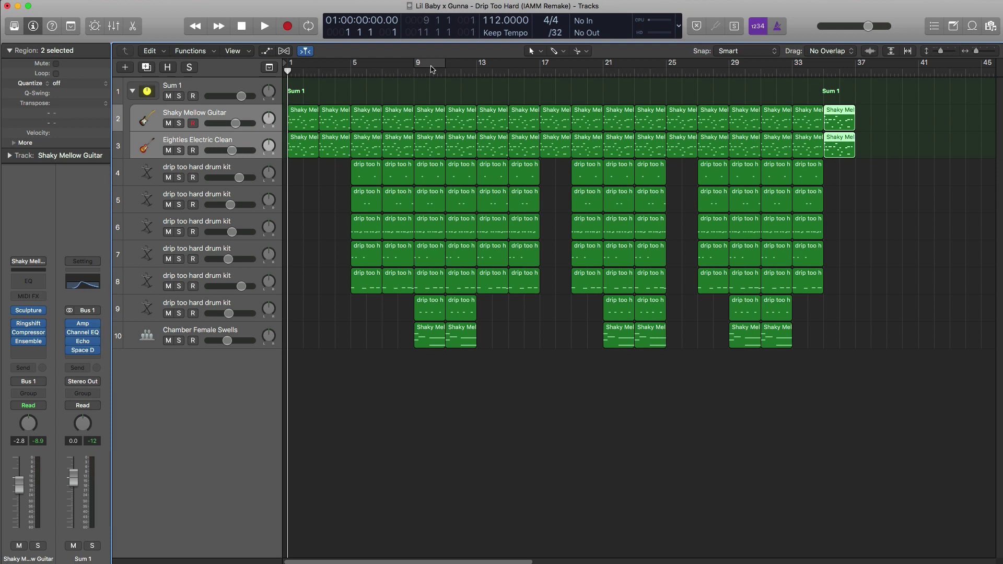
key("space")
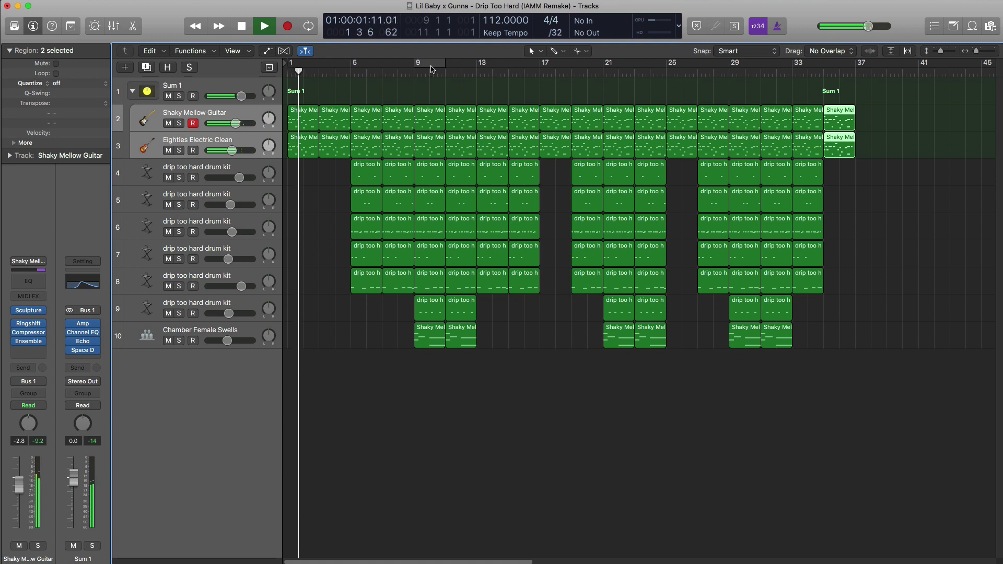